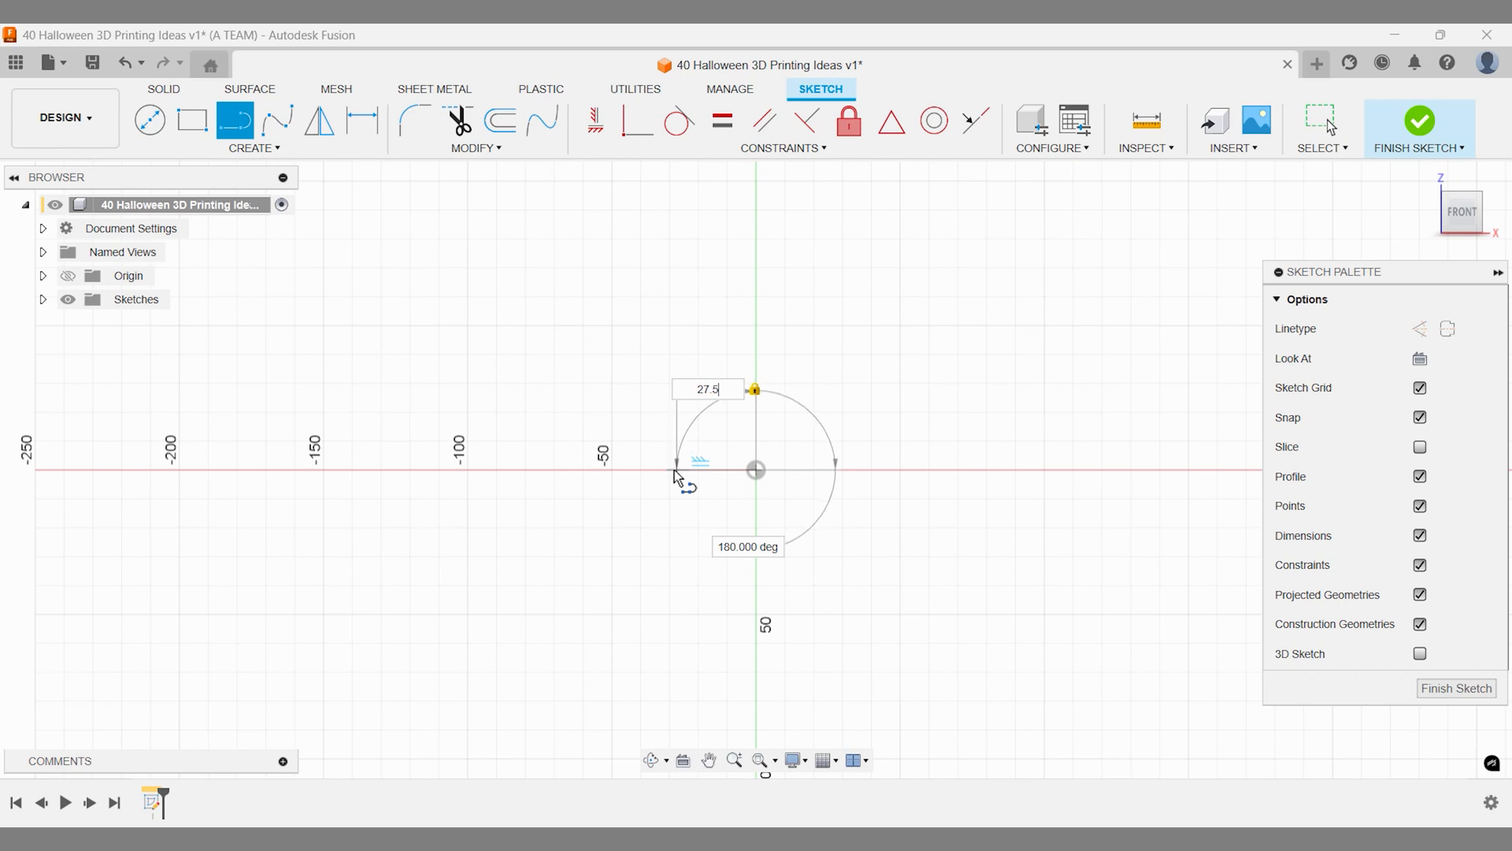
- Draw a 95 mm vertical line up from the outer end of the 27.5 mm horizontal base line
{"action": "key", "text": "Escape"}
{"action": "key", "text": "l"}
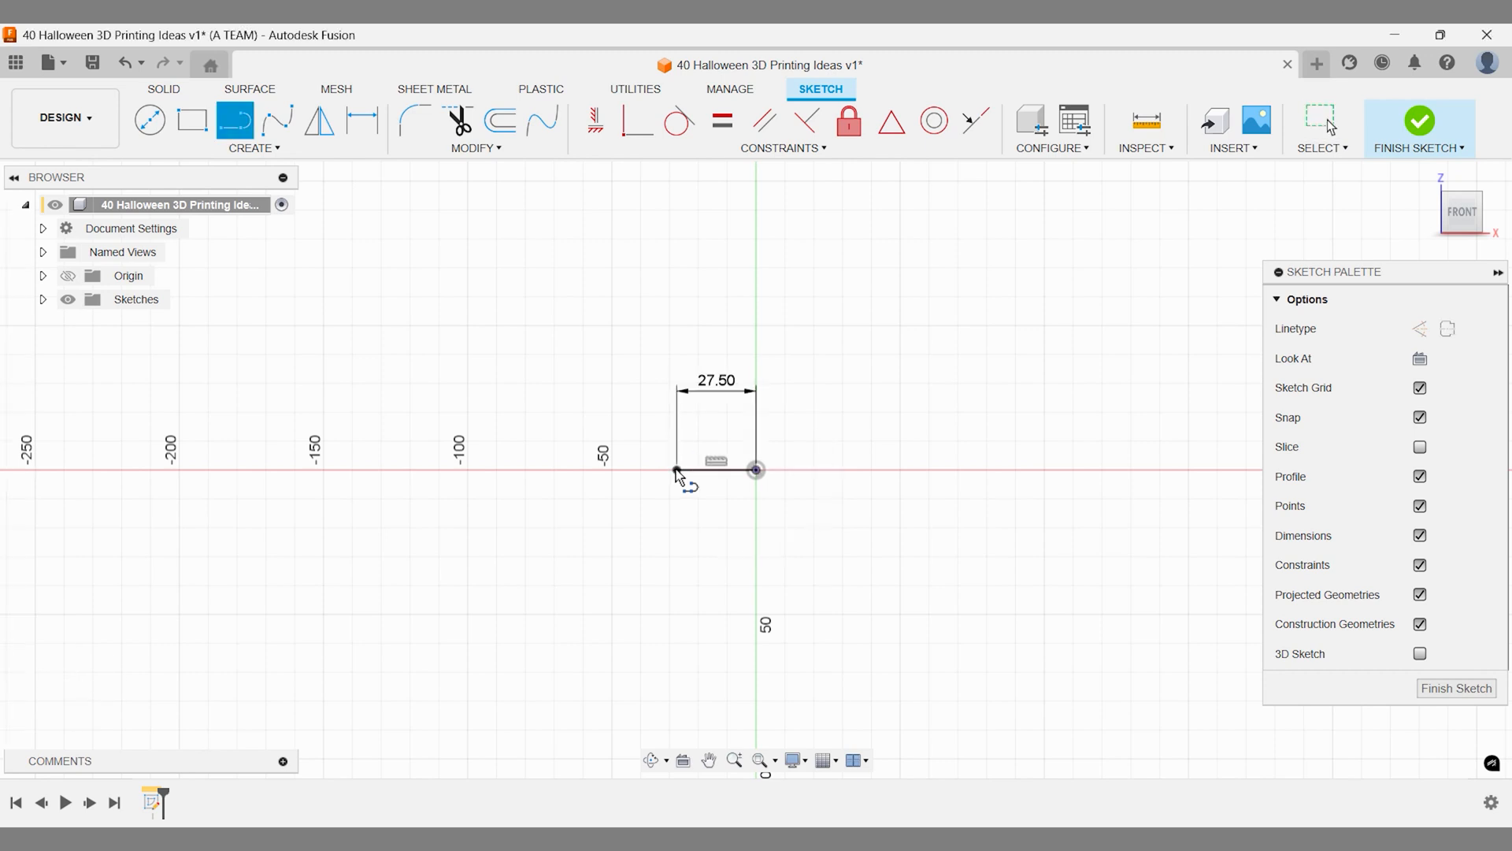
{"action": "left_click", "coordinate": [676, 470]}
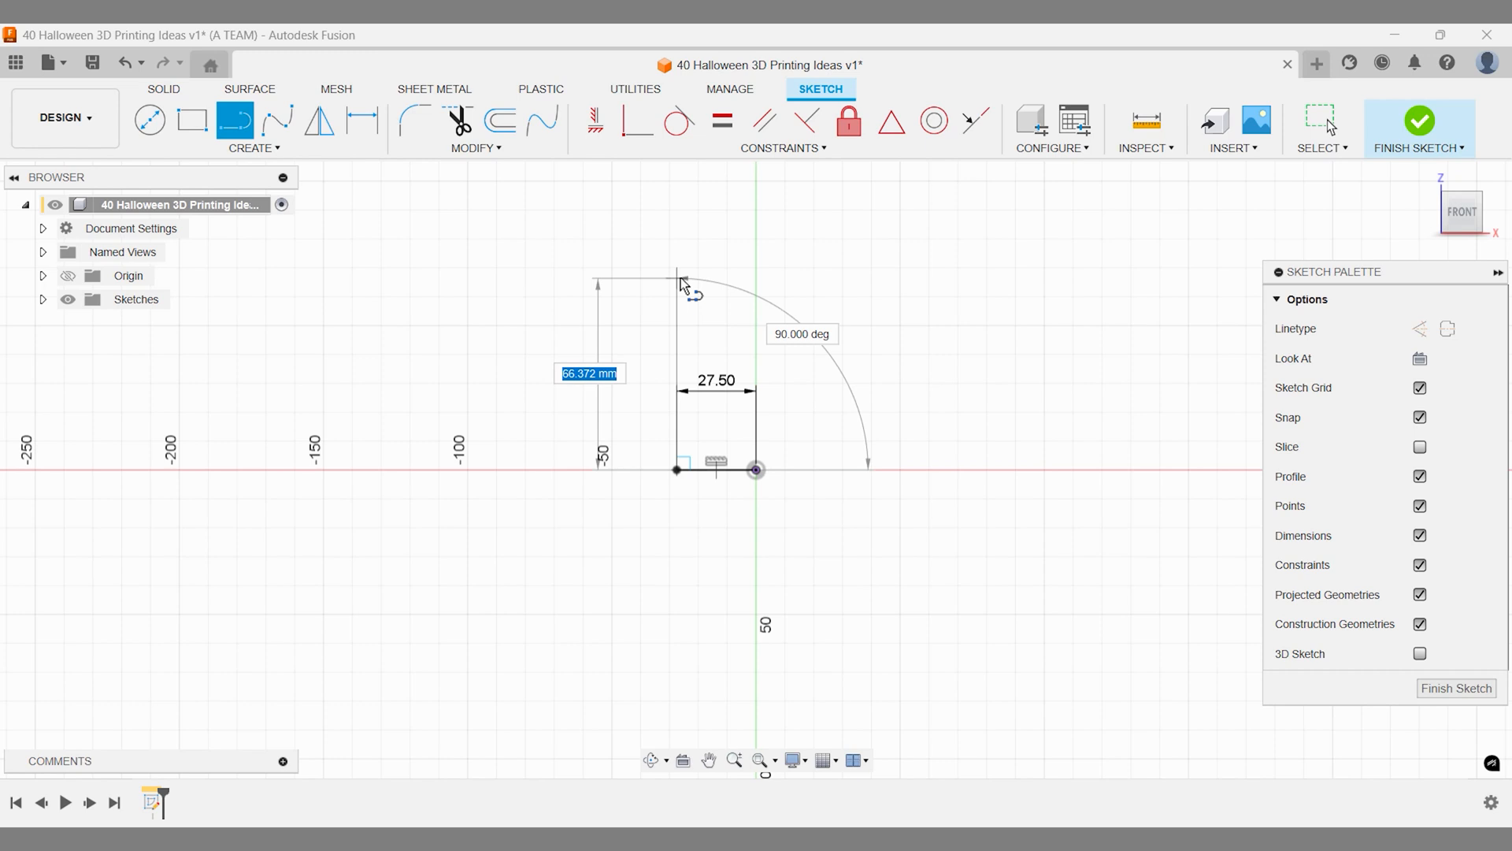
{"action": "type", "text": "95"}
{"action": "key", "text": "Return"}
{"action": "key", "text": "Escape"}
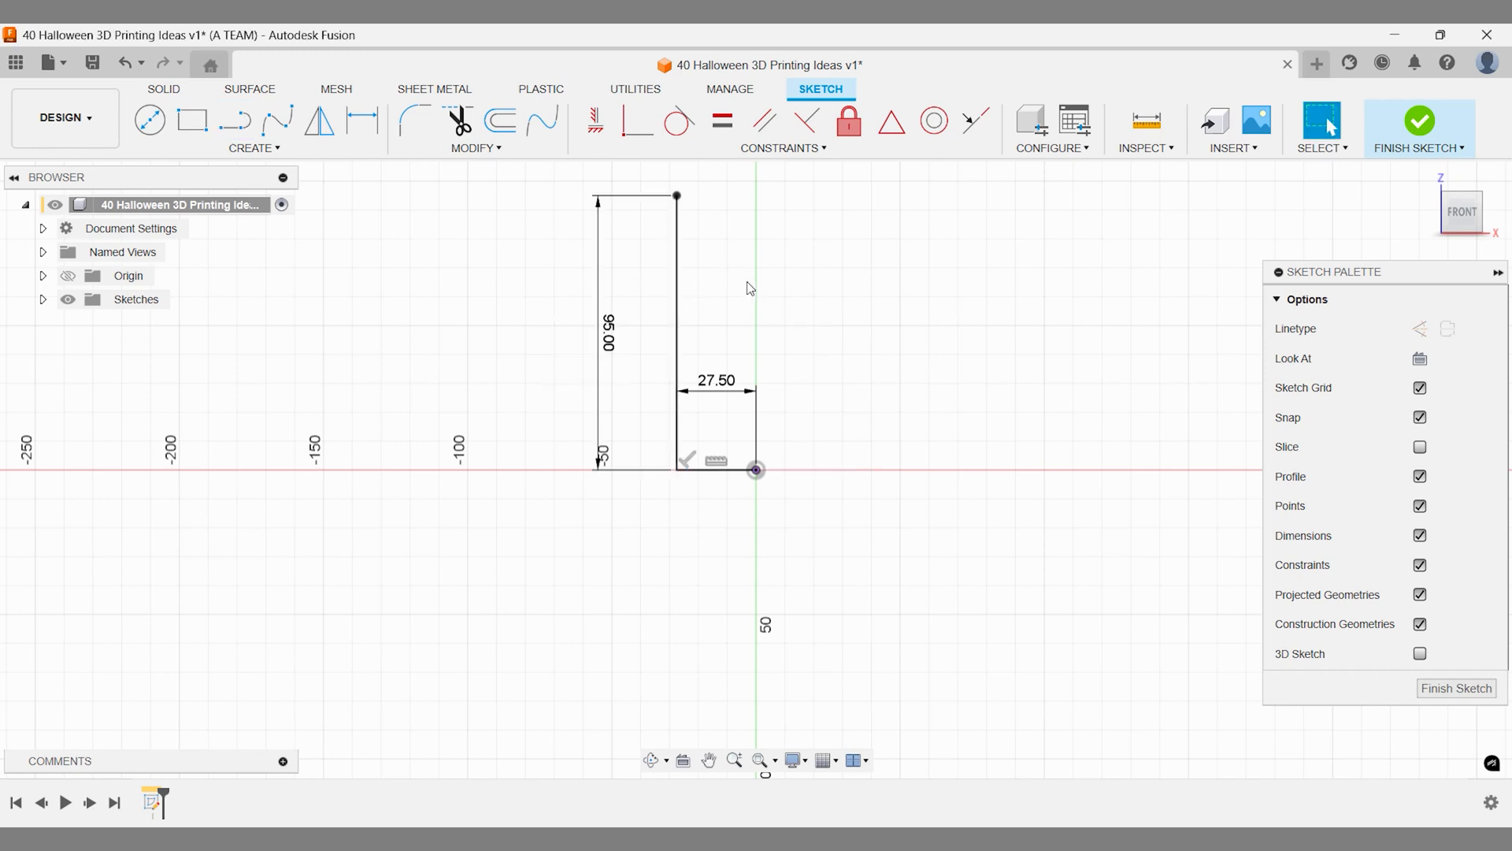
- Delete the perpendicular constraint between the two lines and dimension the angle between them as 70 degrees
{"action": "left_click", "coordinate": [689, 458]}
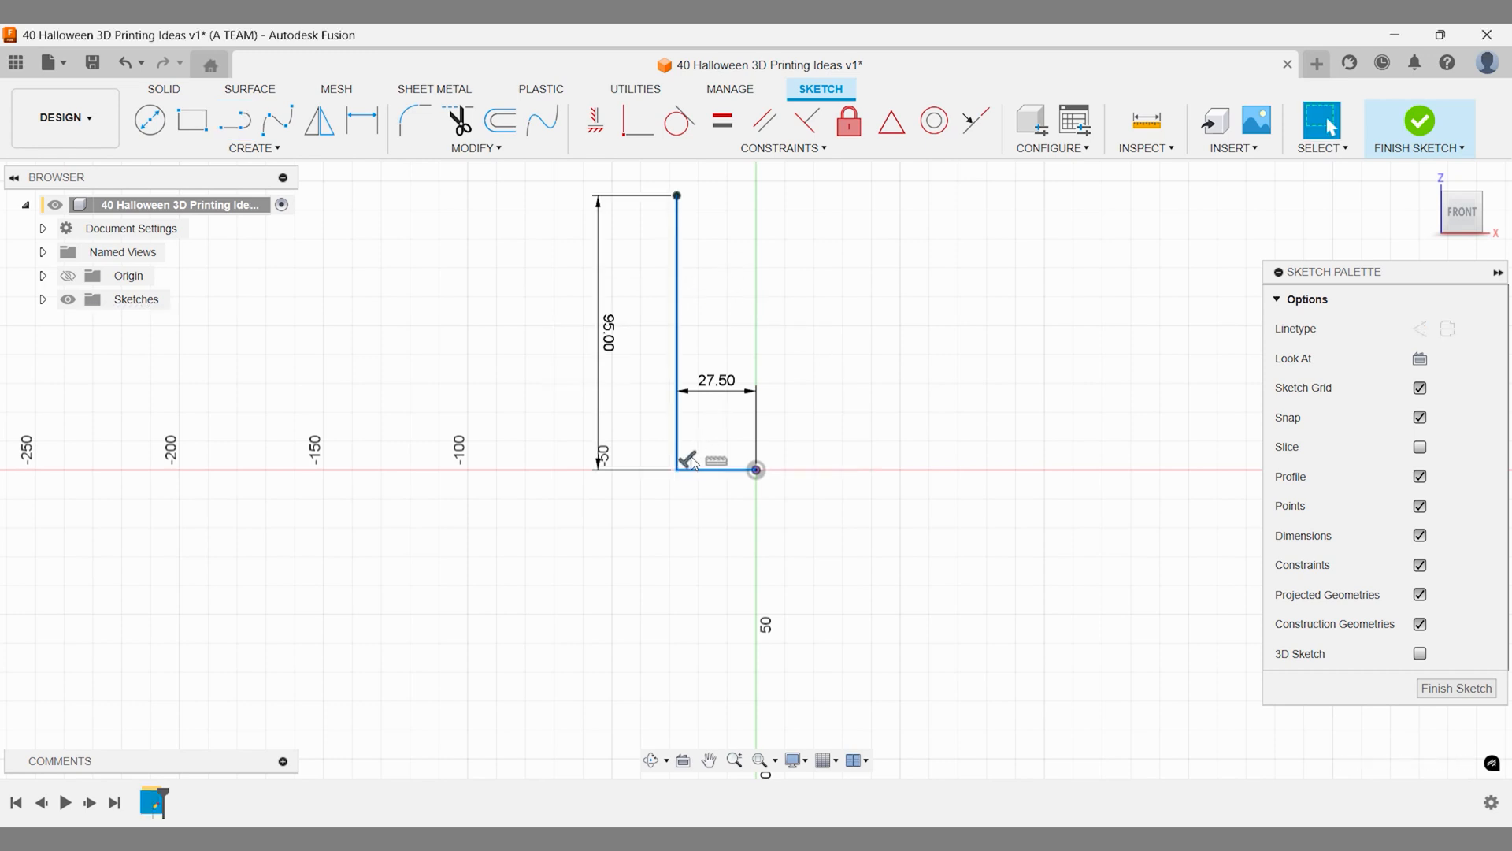
{"action": "key", "text": "Delete"}
{"action": "scroll", "coordinate": [696, 438], "scroll_direction": "up", "scroll_amount": 1}
{"action": "key", "text": "d"}
{"action": "left_click", "coordinate": [674, 416]}
{"action": "scroll", "coordinate": [684, 422], "scroll_direction": "down", "scroll_amount": 1}
{"action": "left_click", "coordinate": [693, 472]}
{"action": "left_click", "coordinate": [702, 442]}
{"action": "type", "text": "70"}
{"action": "key", "text": "Return"}
- Try angles of 110, 100 and 105 degrees between the wall line and the base line
{"action": "double_click", "coordinate": [713, 450]}
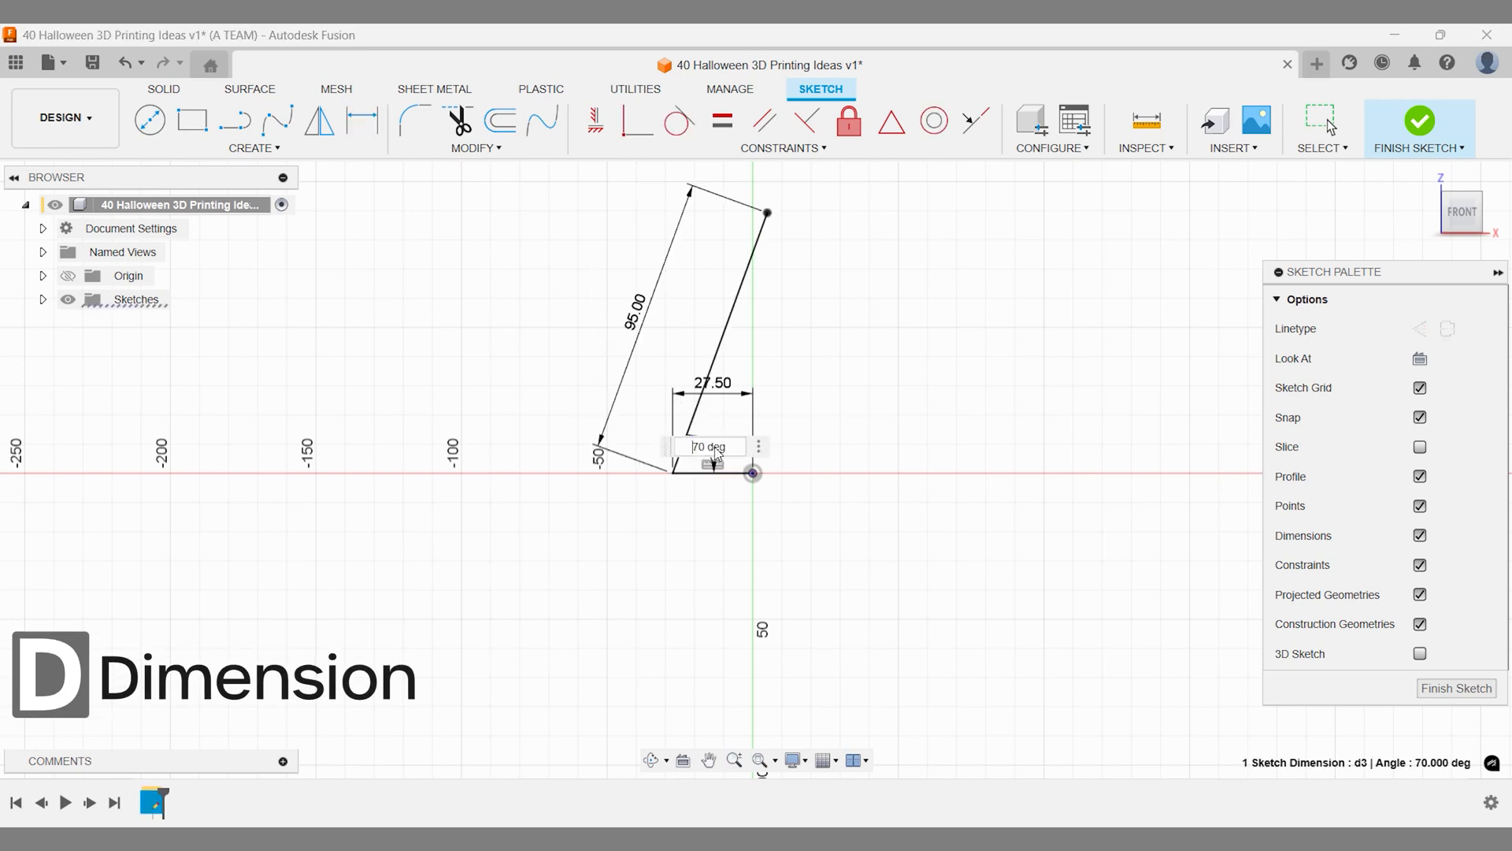
{"action": "type", "text": "110"}
{"action": "key", "text": "Return"}
{"action": "double_click", "coordinate": [716, 444]}
{"action": "type", "text": "105.0"}
{"action": "key", "text": "Return"}
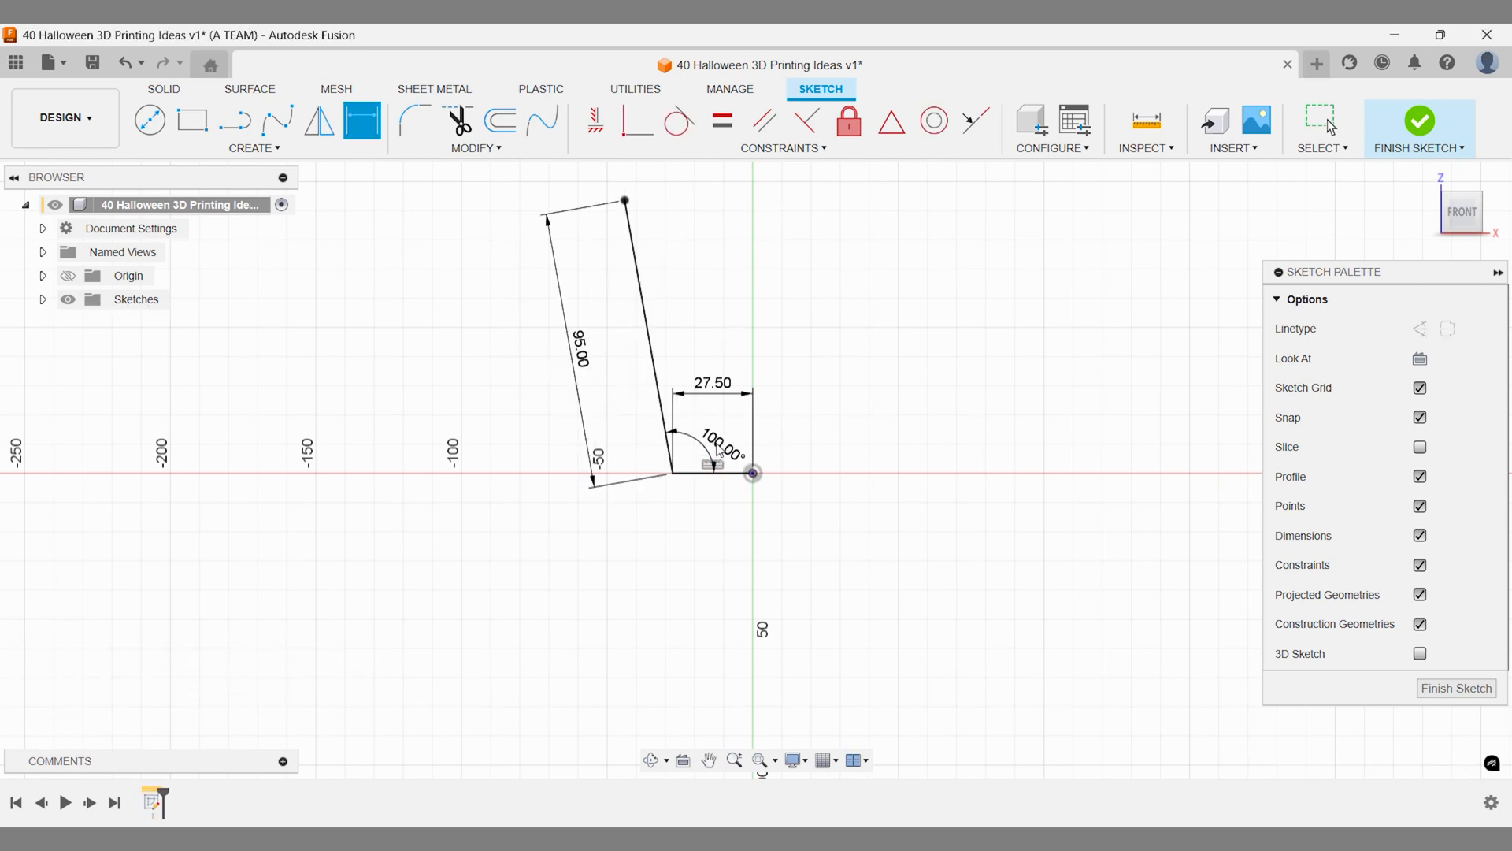
{"action": "double_click", "coordinate": [719, 448]}
{"action": "type", "text": "105"}
{"action": "key", "text": "Return"}
- Set the angle between the wall line and the base line to 95 degrees
{"action": "double_click", "coordinate": [718, 447]}
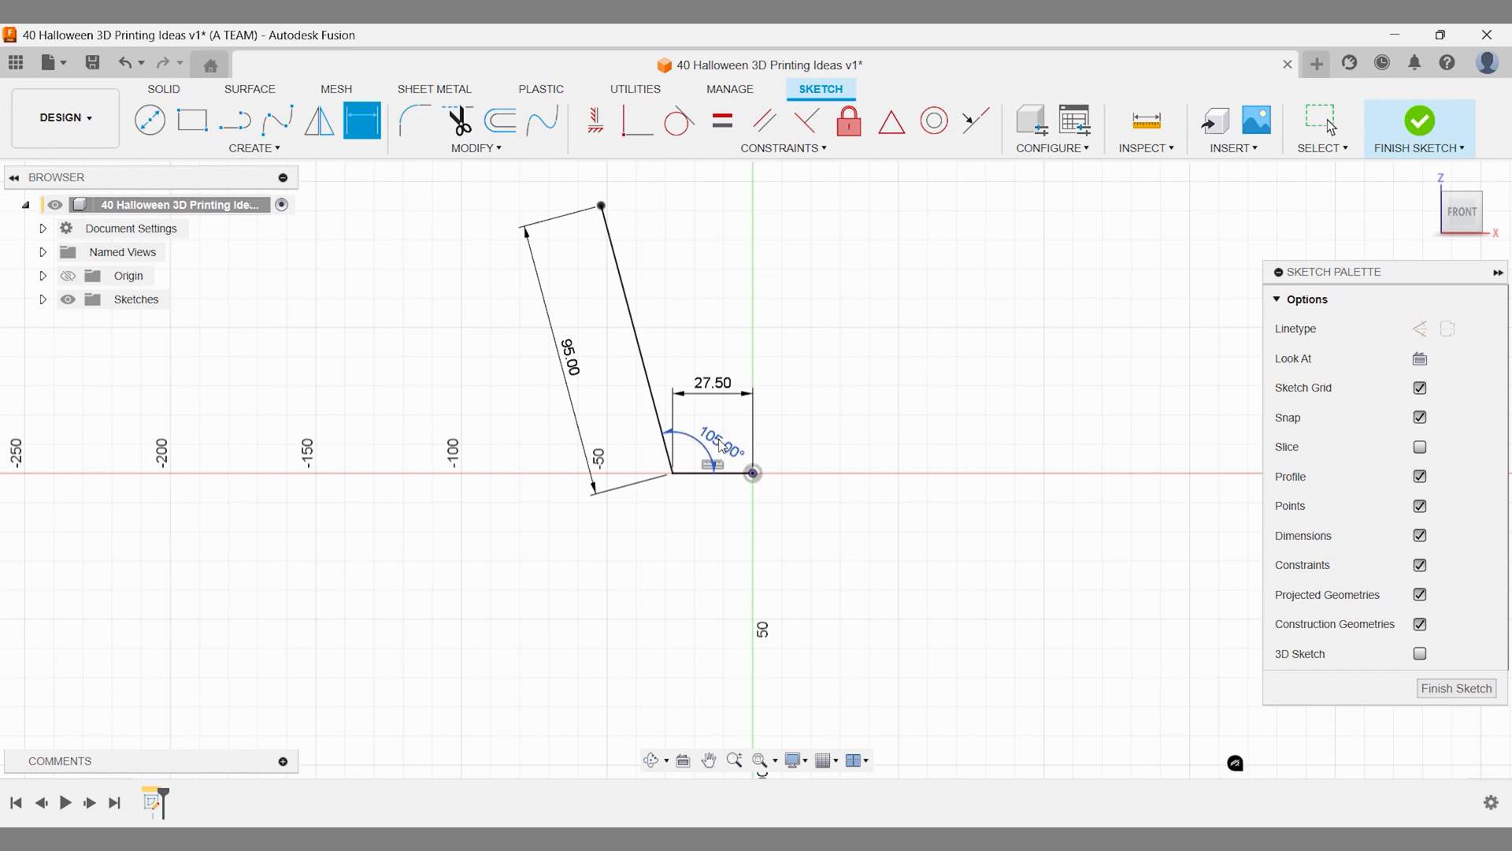
{"action": "type", "text": "95"}
{"action": "key", "text": "Return"}
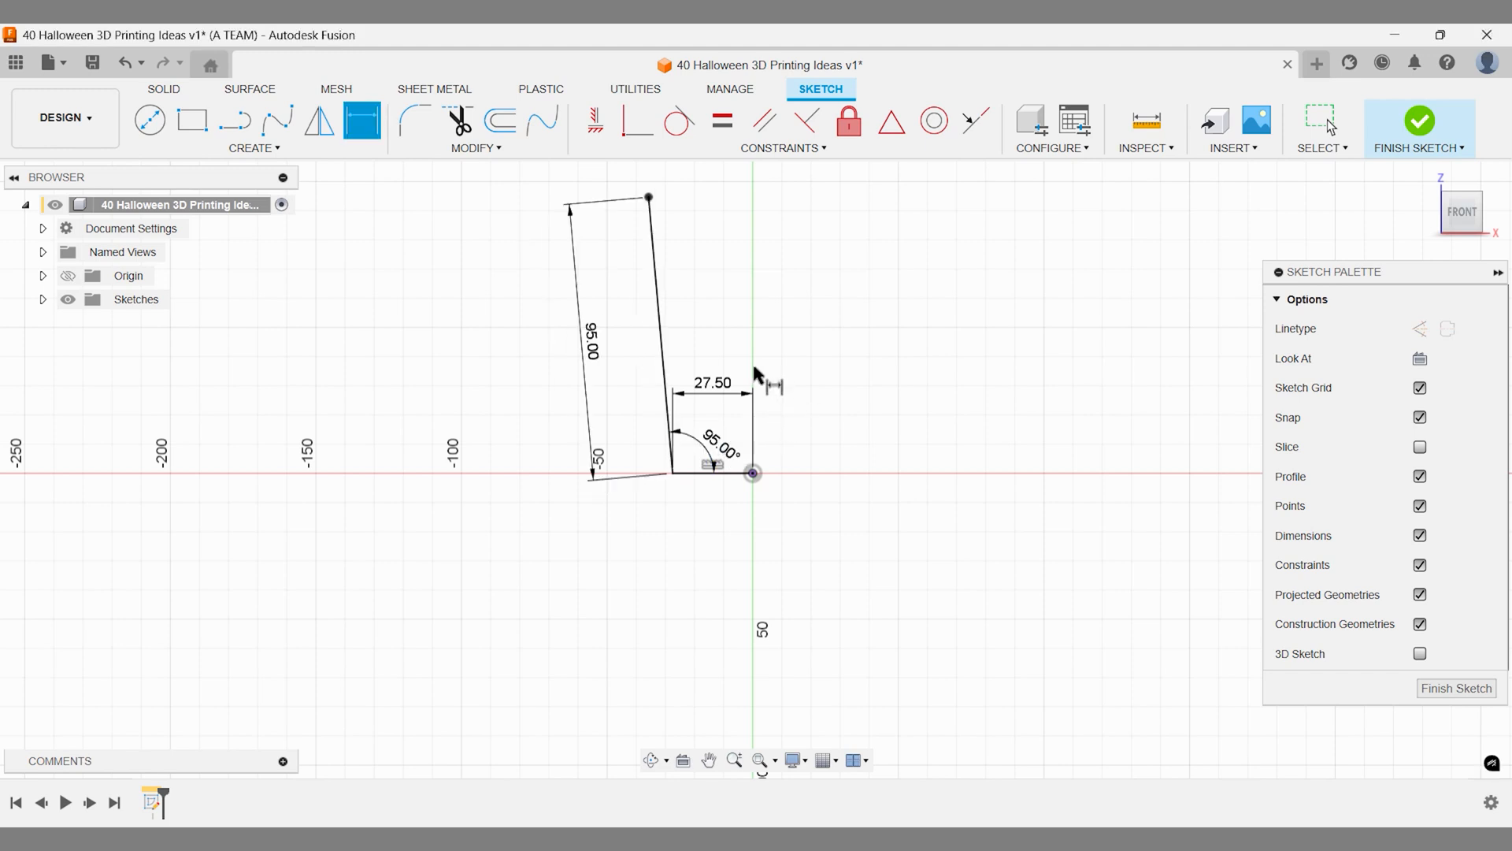
{"action": "key", "text": "Escape"}
- Offset the chained wall and base lines outward by 4 mm
{"action": "left_click", "coordinate": [499, 120]}
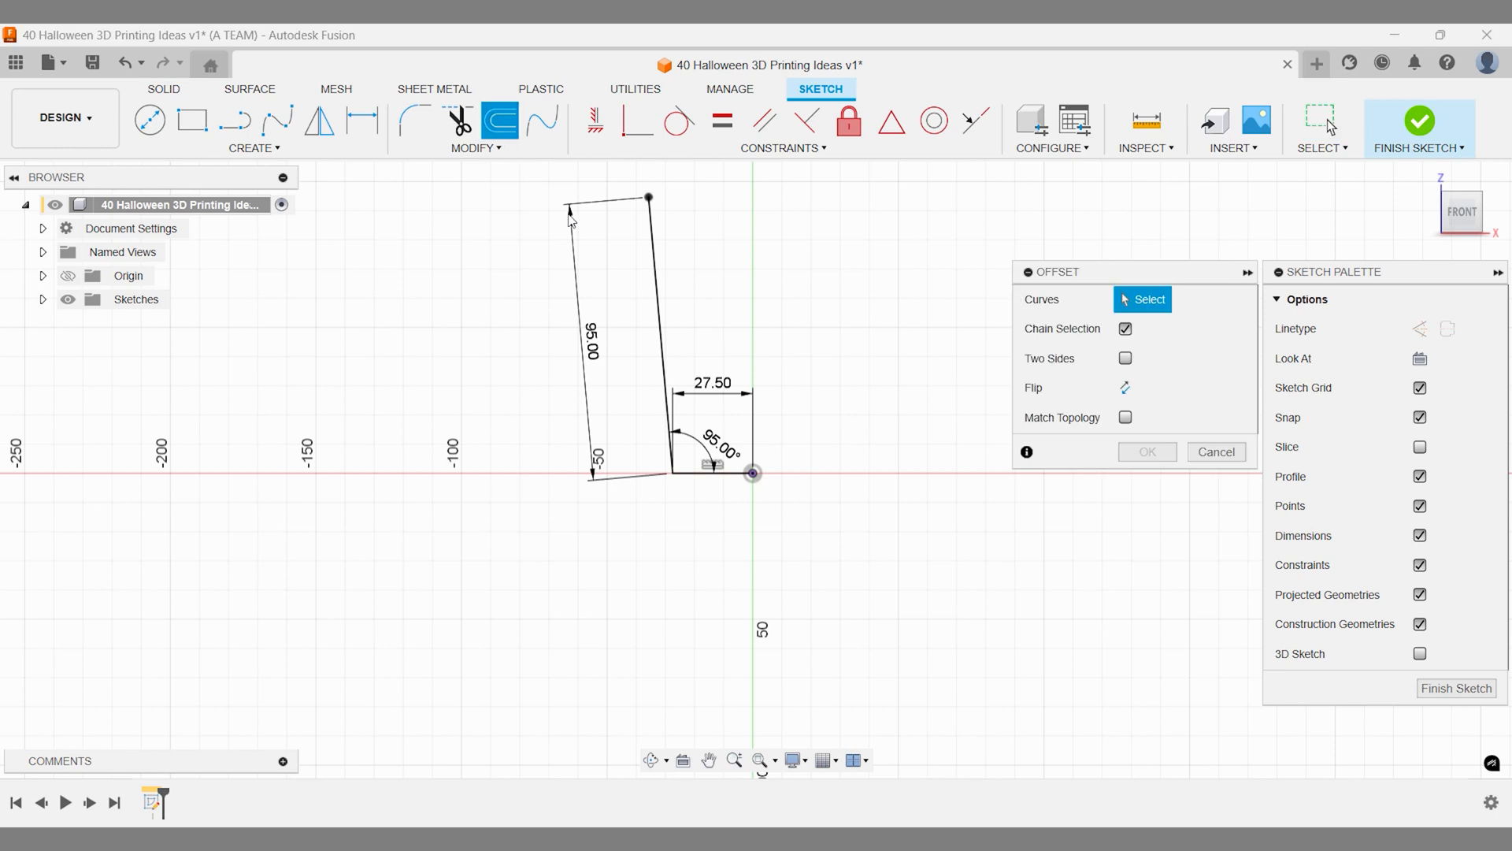
{"action": "left_click", "coordinate": [654, 295]}
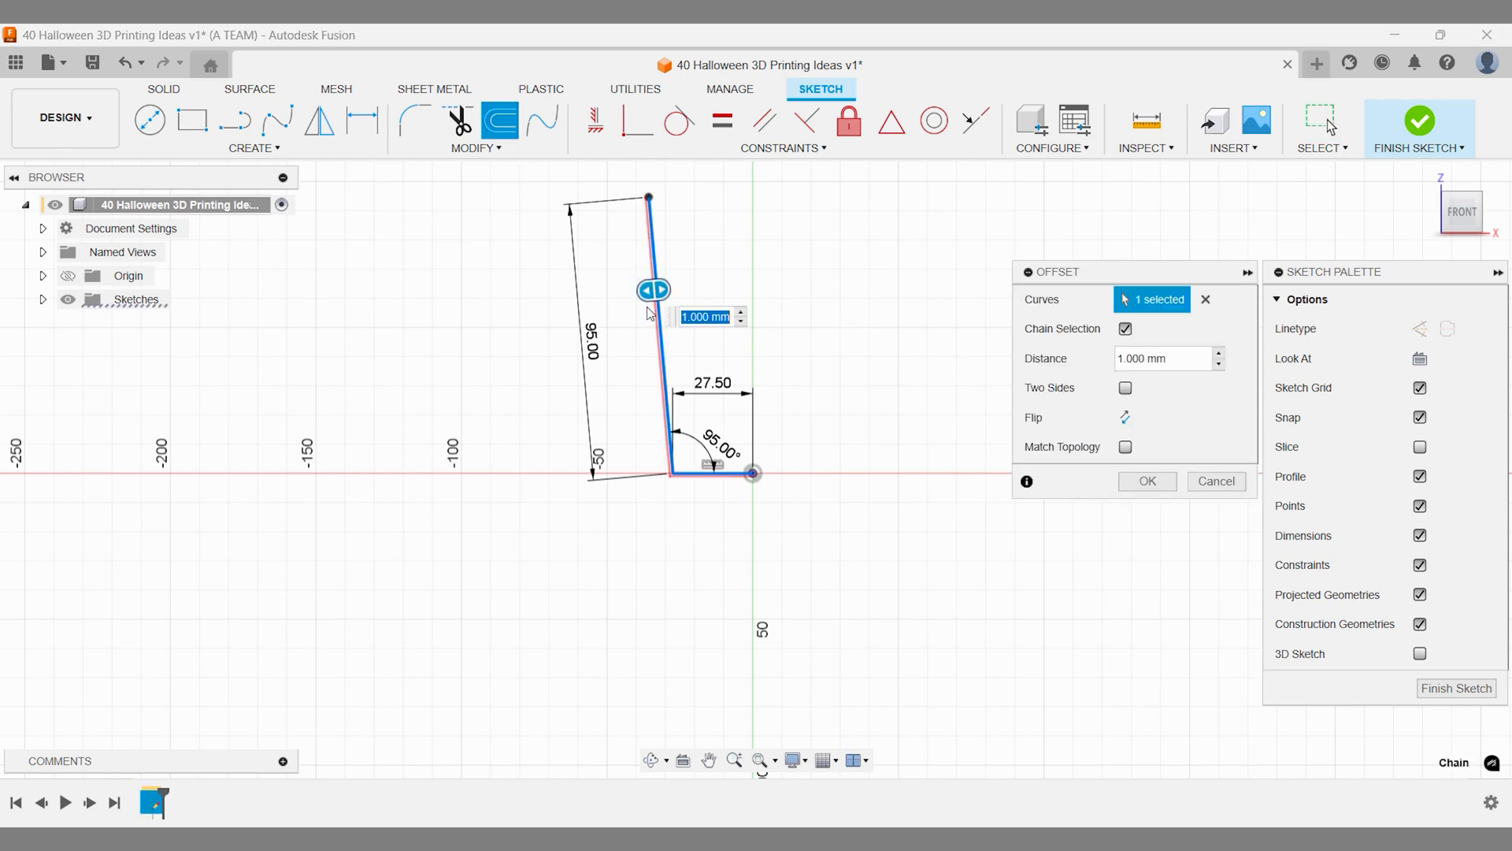
{"action": "type", "text": "4"}
{"action": "key", "text": "Return"}
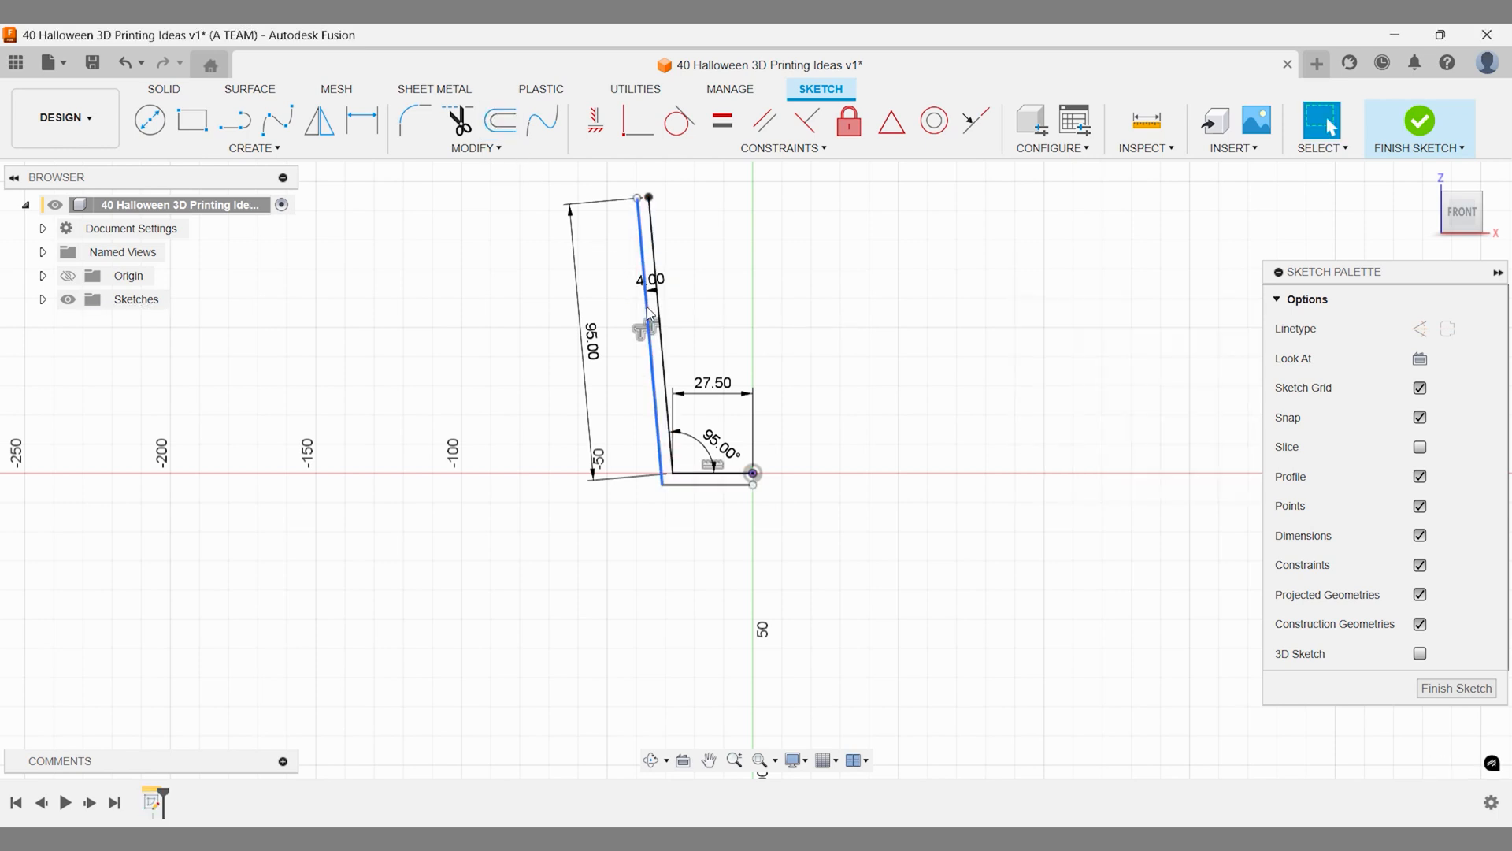
- Close the profile's base at the origin with a line and draw a horizontal line from the outer wall's top end past the inner wall
{"action": "key", "text": "l"}
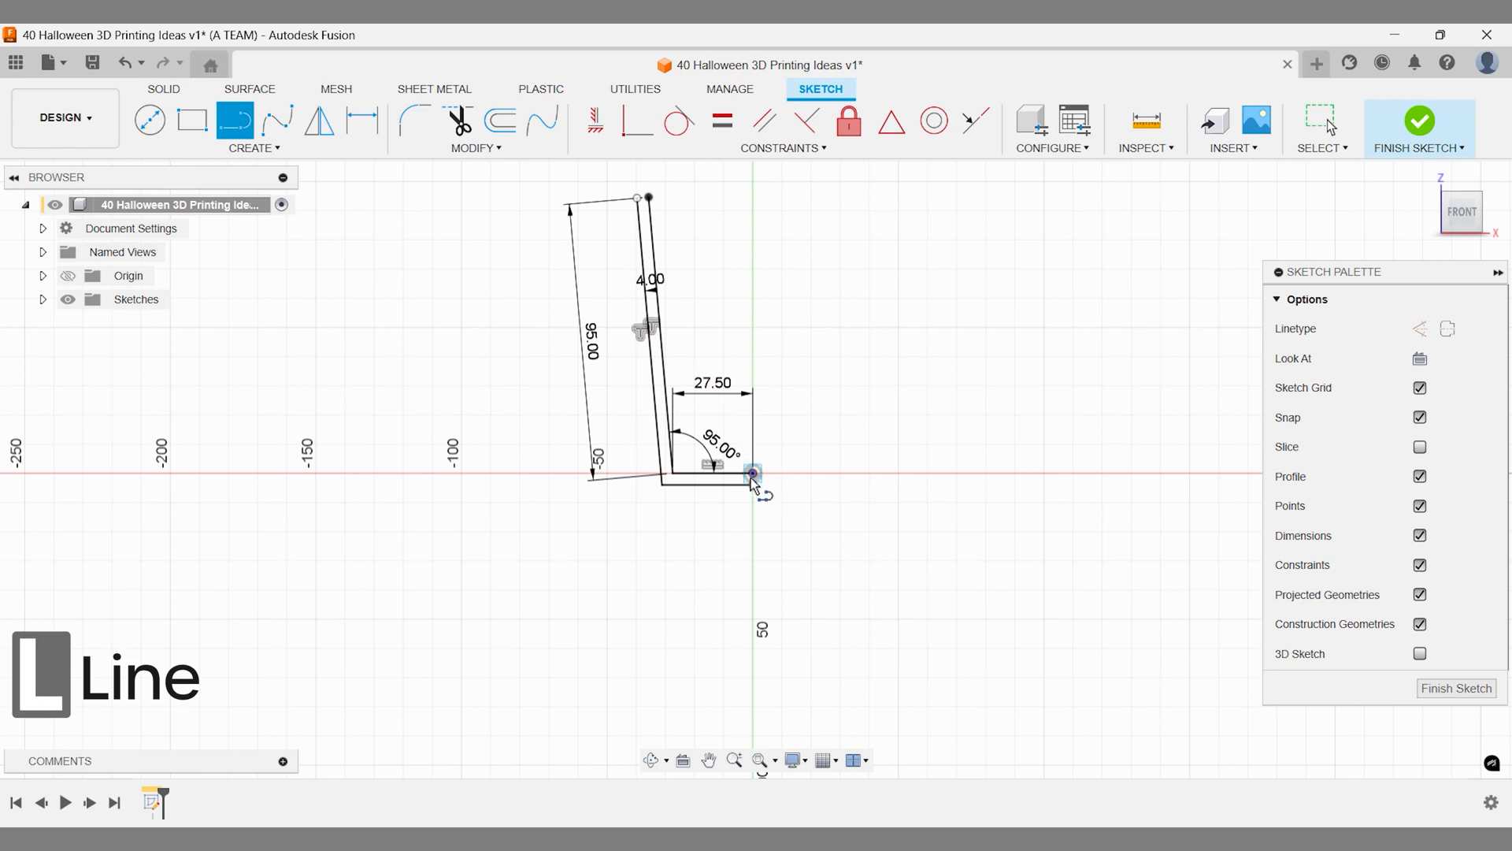
{"action": "scroll", "coordinate": [753, 489], "scroll_direction": "up", "scroll_amount": 3}
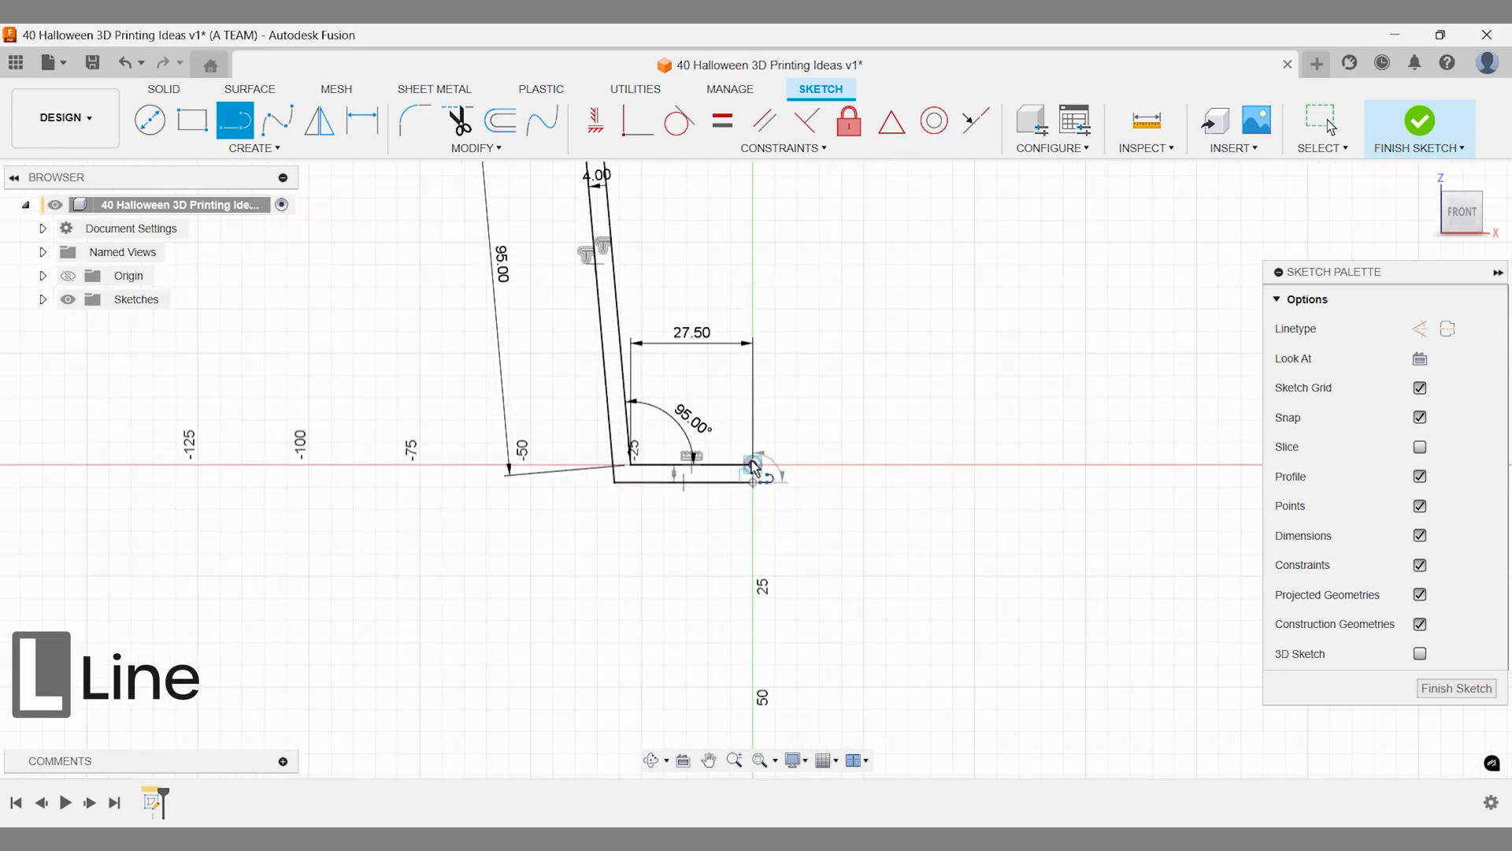
{"action": "middle_click_drag", "start_coordinate": [675, 292], "coordinate": [708, 488]}
{"action": "scroll", "coordinate": [608, 220], "scroll_direction": "up", "scroll_amount": 5}
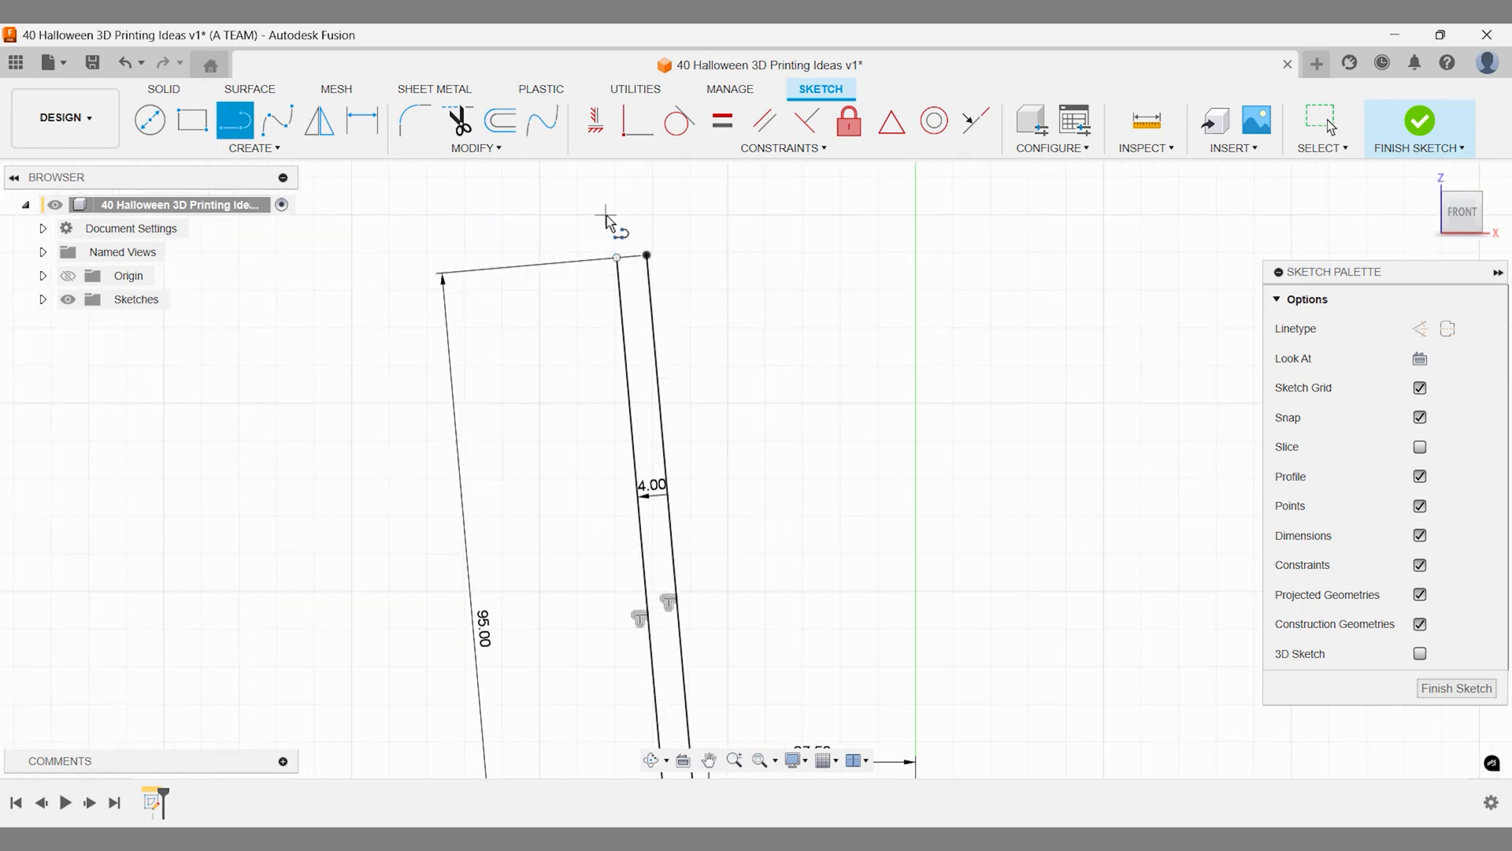
{"action": "left_click", "coordinate": [622, 280]}
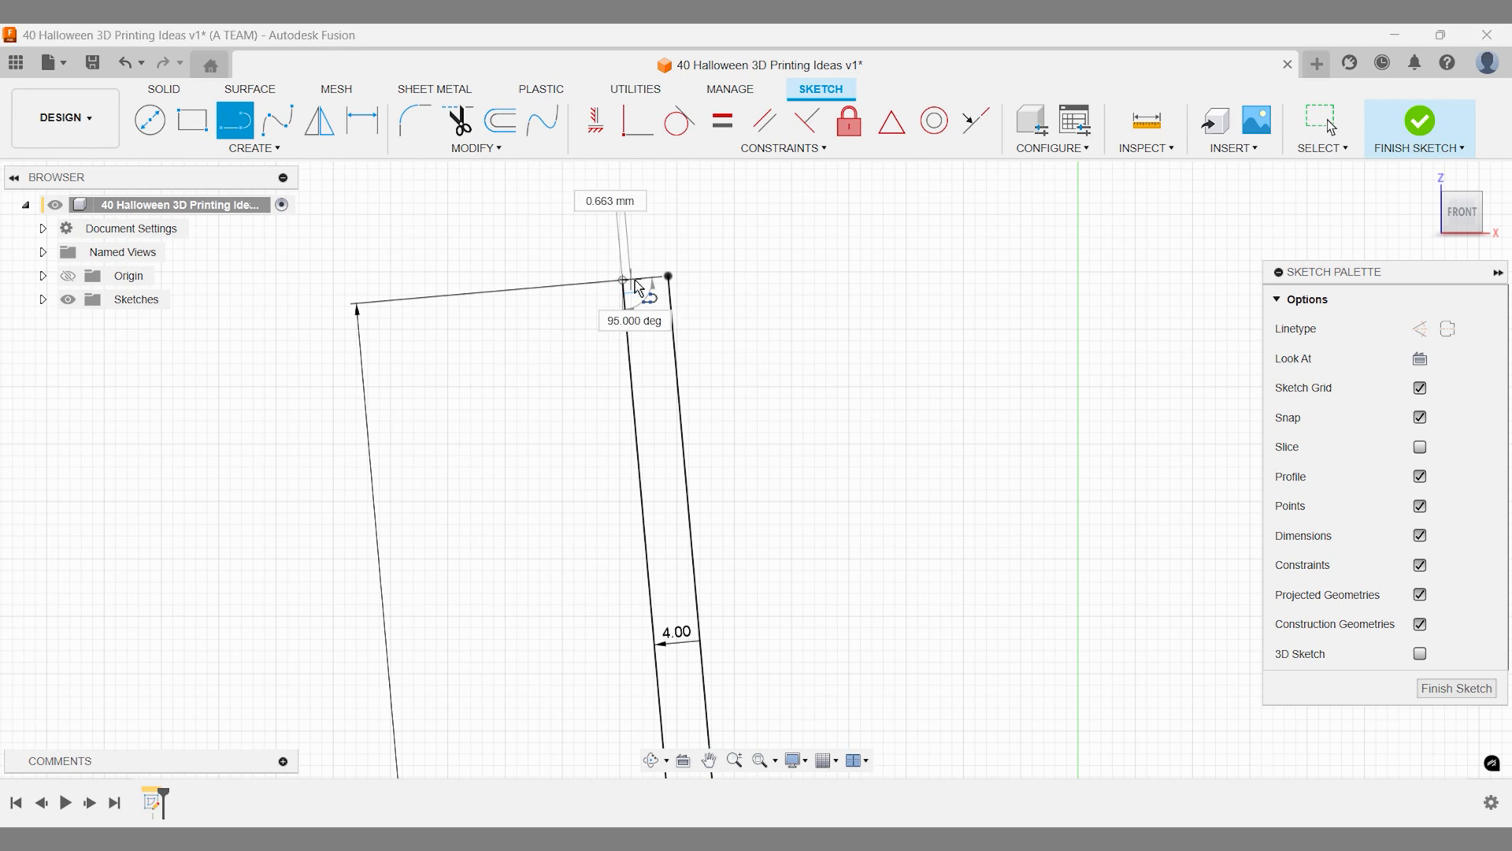
{"action": "left_click", "coordinate": [668, 276]}
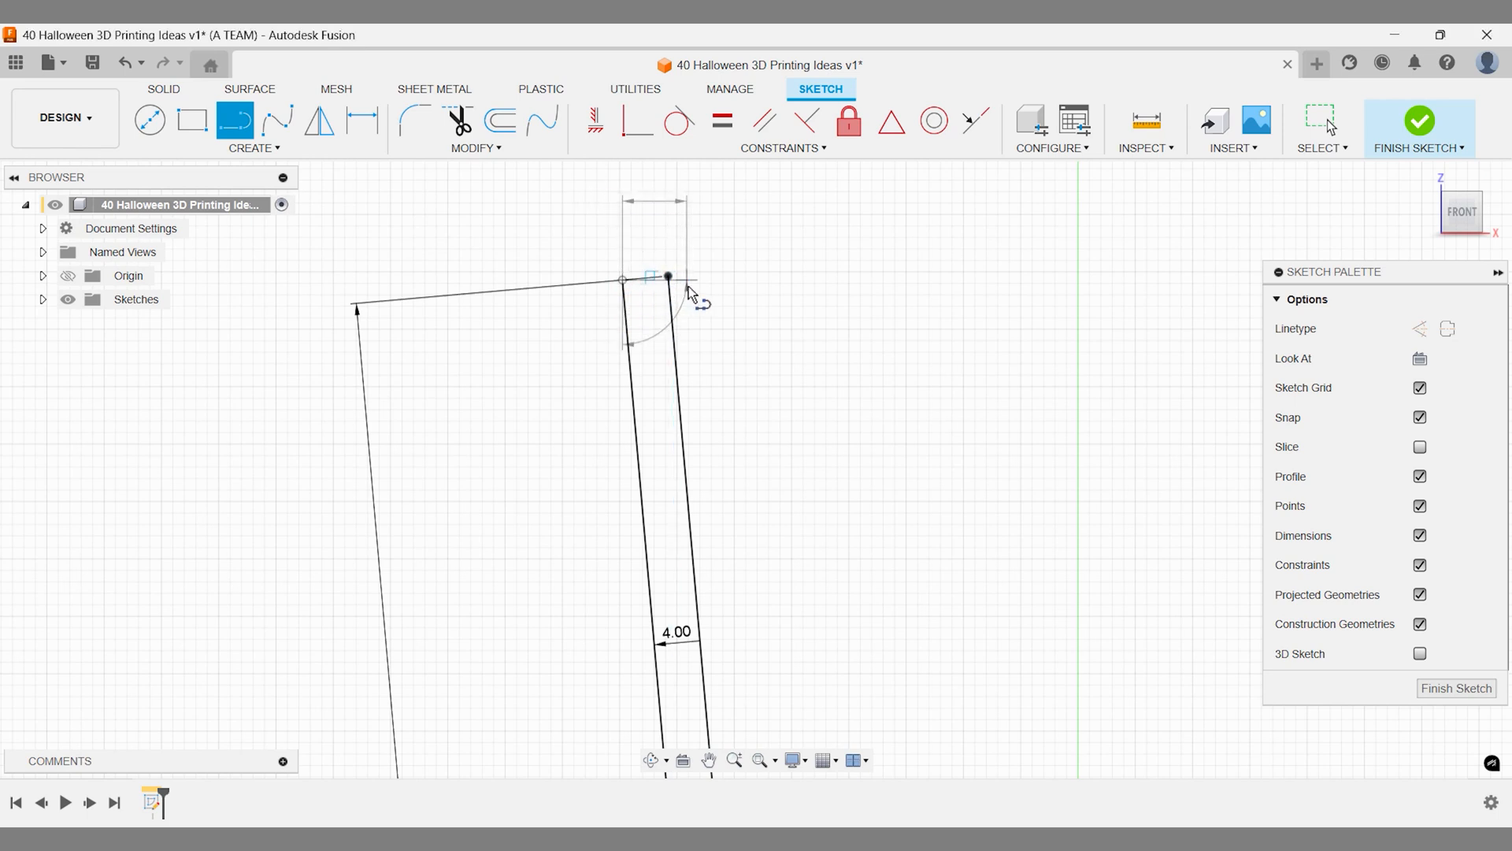
{"action": "scroll", "coordinate": [677, 287], "scroll_direction": "up", "scroll_amount": 3}
{"action": "scroll", "coordinate": [687, 292], "scroll_direction": "up", "scroll_amount": 4}
{"action": "key", "text": "Escape"}
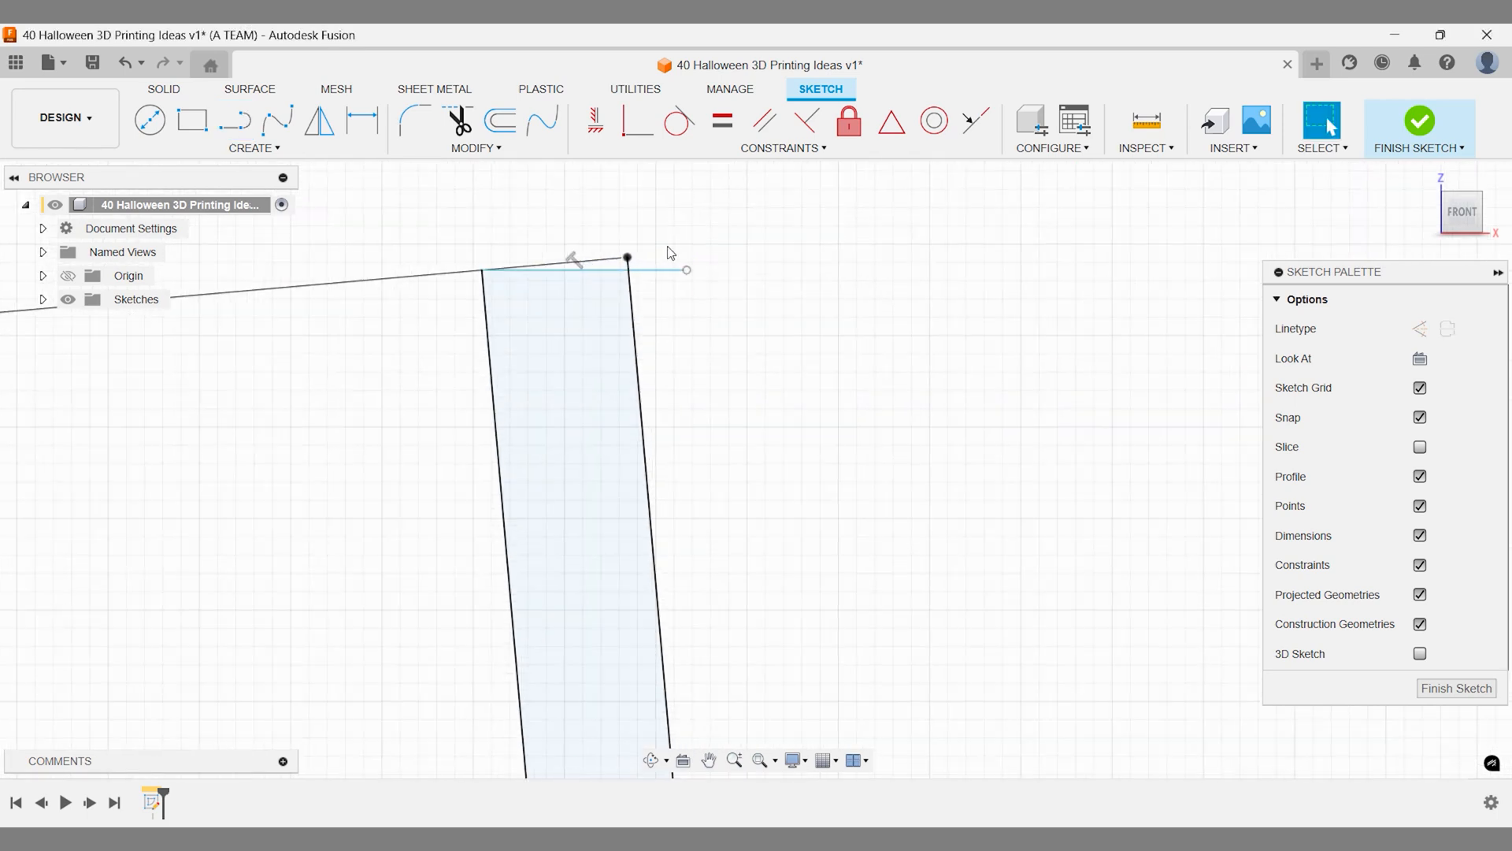
- Trim the overhanging horizontal line and the inner wall's tip above it, and finish the sketch
{"action": "left_click", "coordinate": [458, 121]}
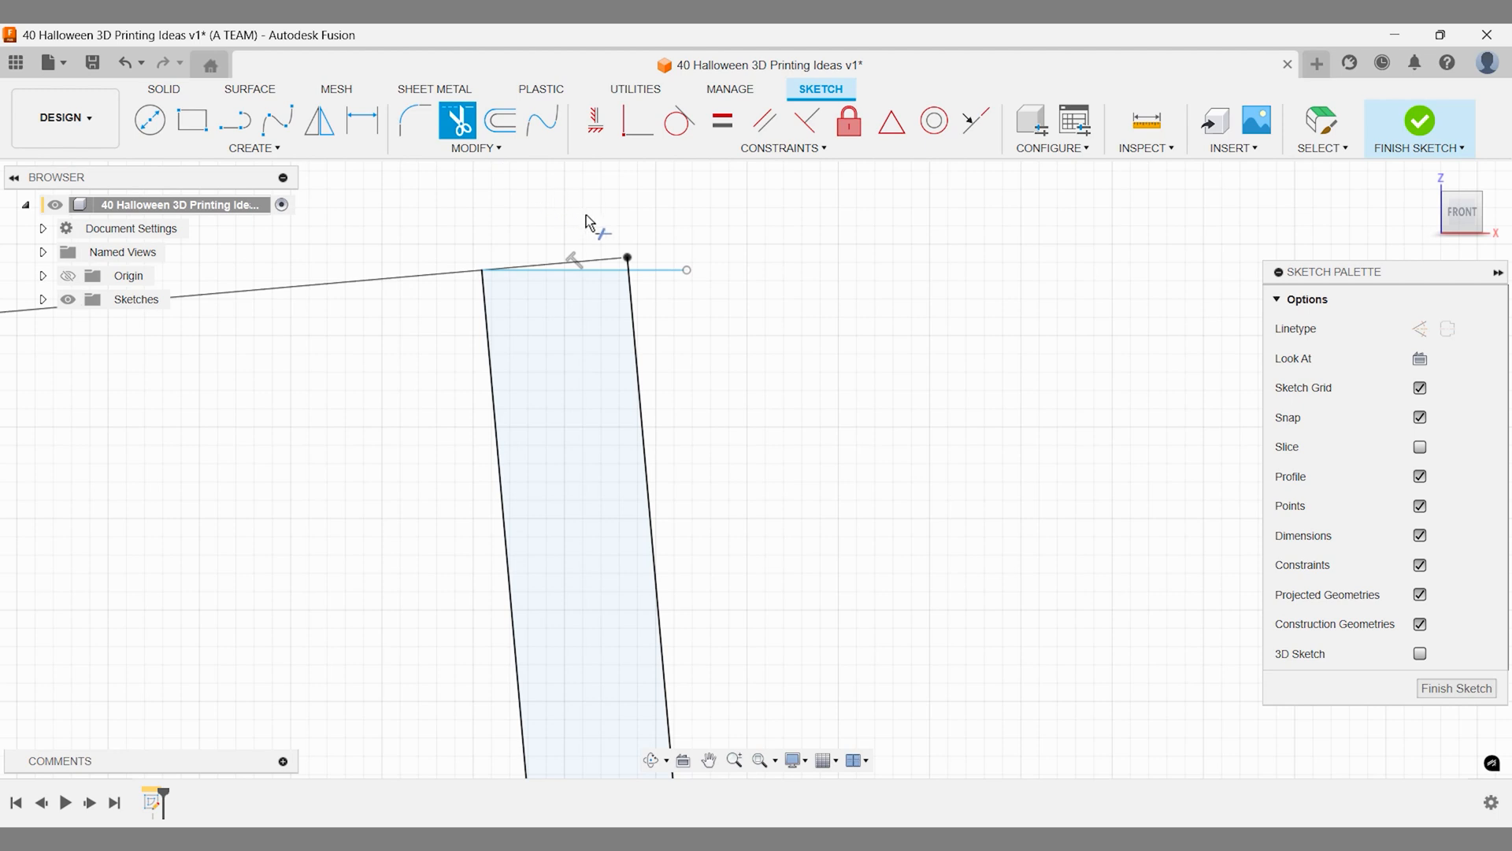
{"action": "left_click", "coordinate": [670, 271]}
{"action": "left_click", "coordinate": [630, 267]}
{"action": "scroll", "coordinate": [843, 310], "scroll_direction": "down", "scroll_amount": 4}
{"action": "middle_click_drag", "start_coordinate": [861, 310], "coordinate": [705, 269]}
{"action": "scroll", "coordinate": [718, 288], "scroll_direction": "down", "scroll_amount": 1}
{"action": "middle_click_drag", "start_coordinate": [720, 291], "coordinate": [721, 320]}
{"action": "key", "text": "Escape"}
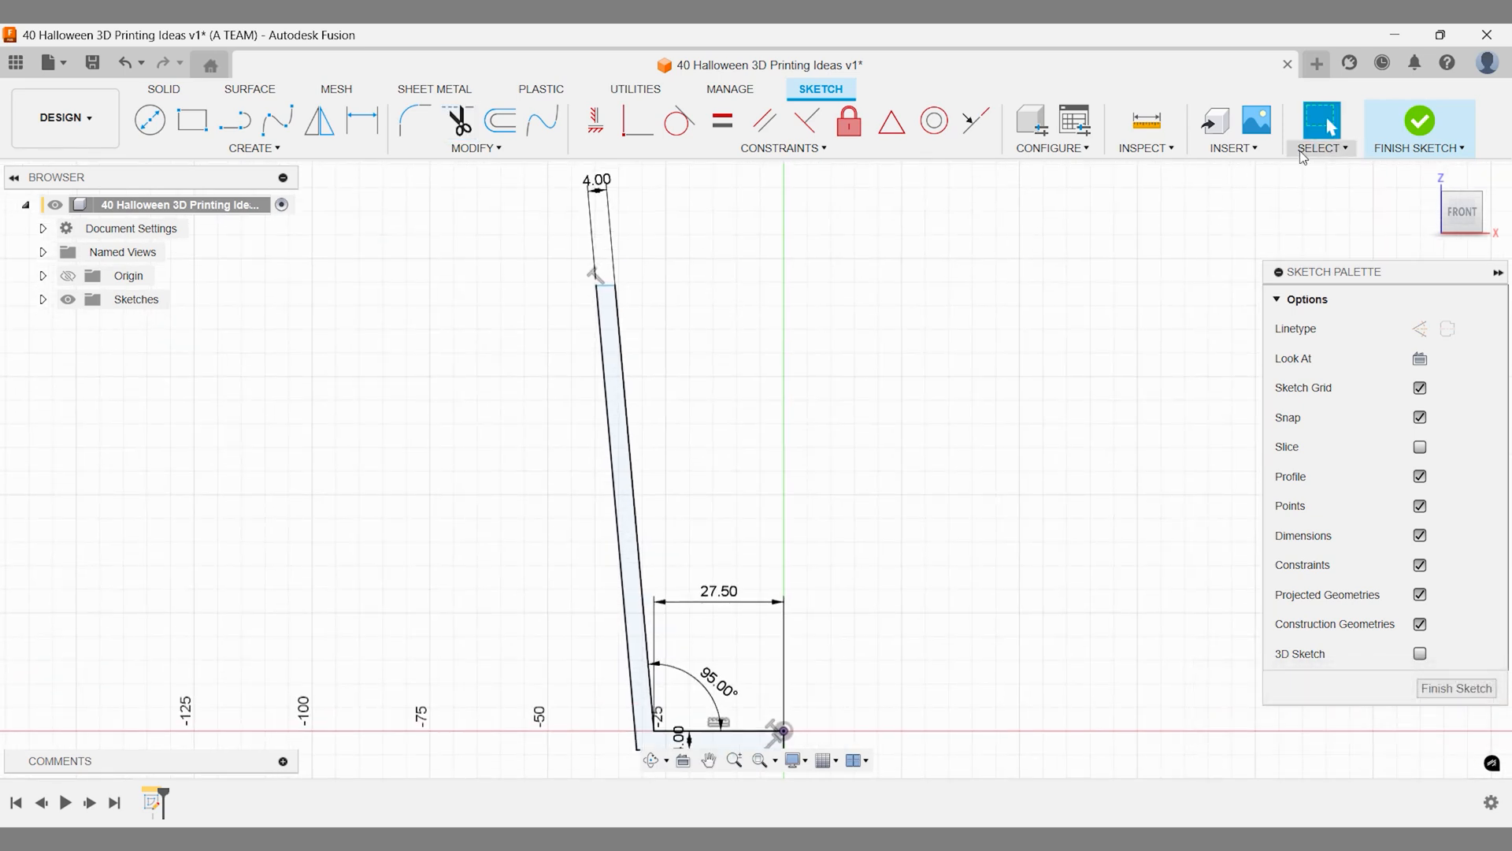
{"action": "left_click", "coordinate": [1419, 122]}
- Revolve the closed profile 360 degrees around the Z axis as a new body
{"action": "middle_click_drag", "start_coordinate": [1023, 307], "coordinate": [992, 299]}
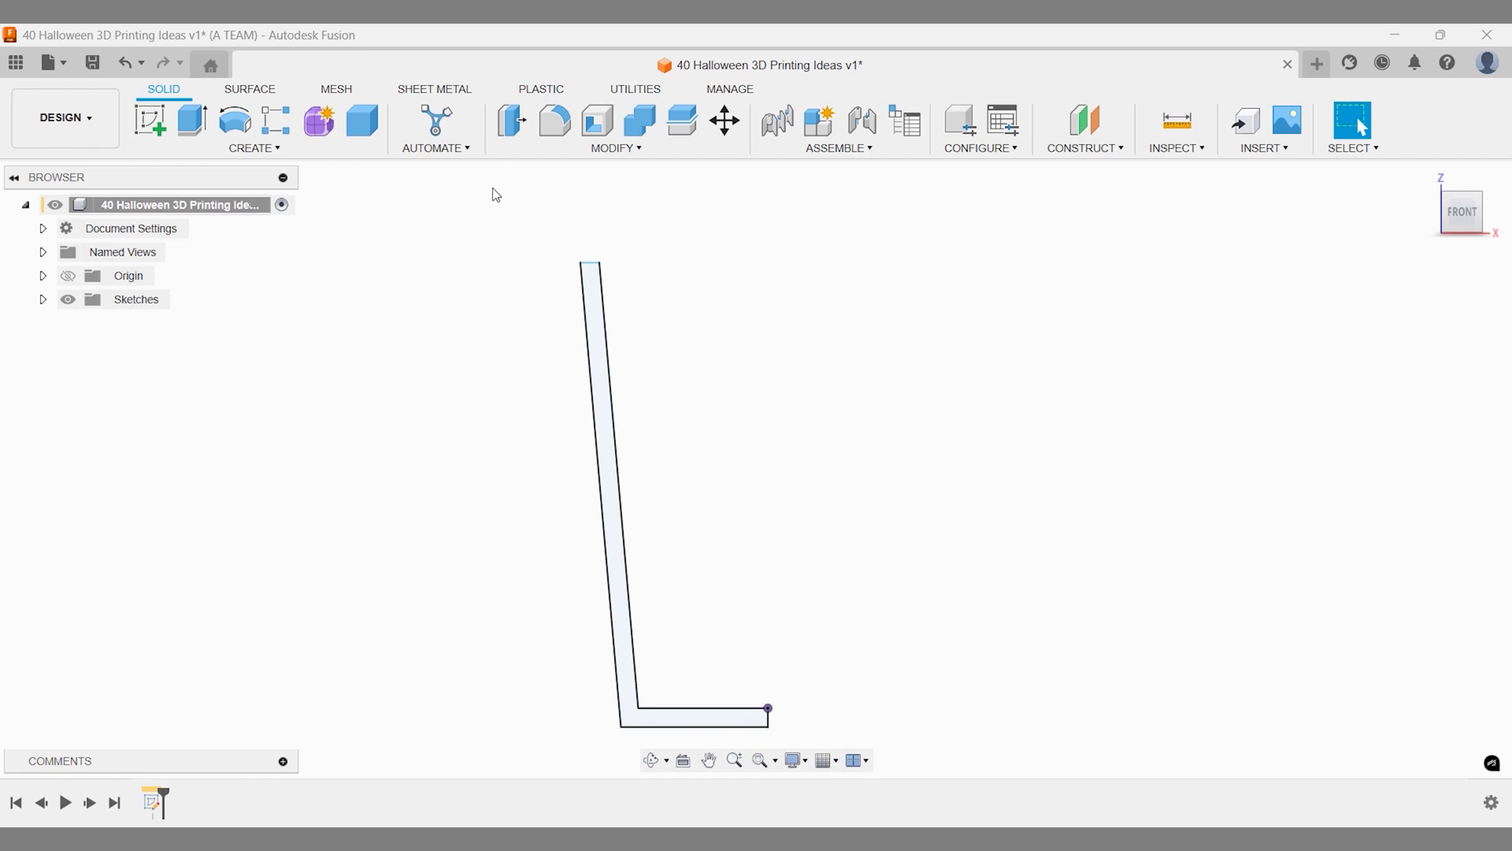
{"action": "left_click", "coordinate": [261, 151]}
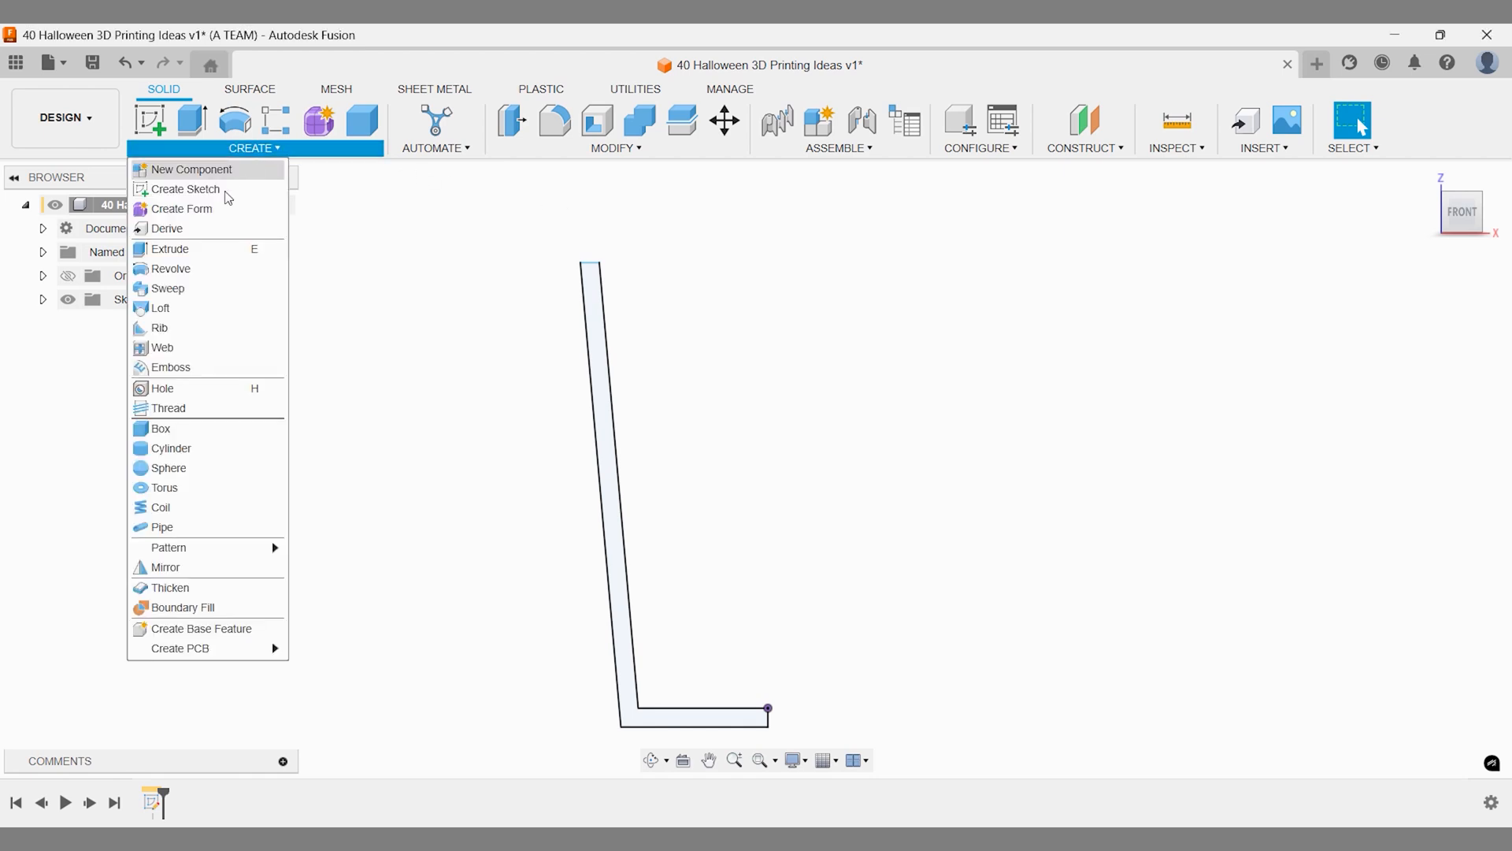
{"action": "left_click", "coordinate": [197, 269]}
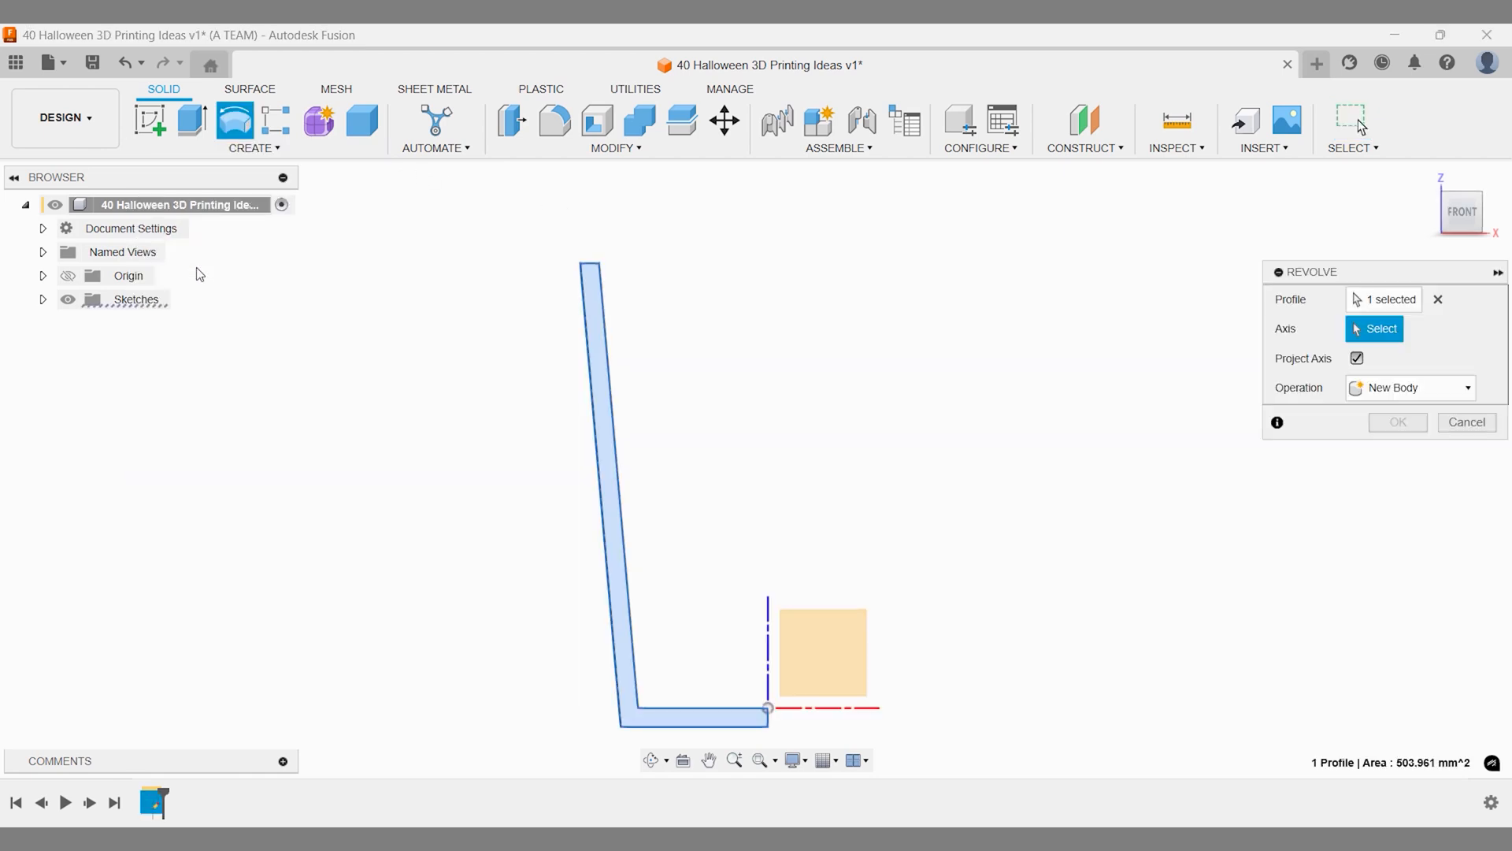
{"action": "left_click", "coordinate": [767, 622]}
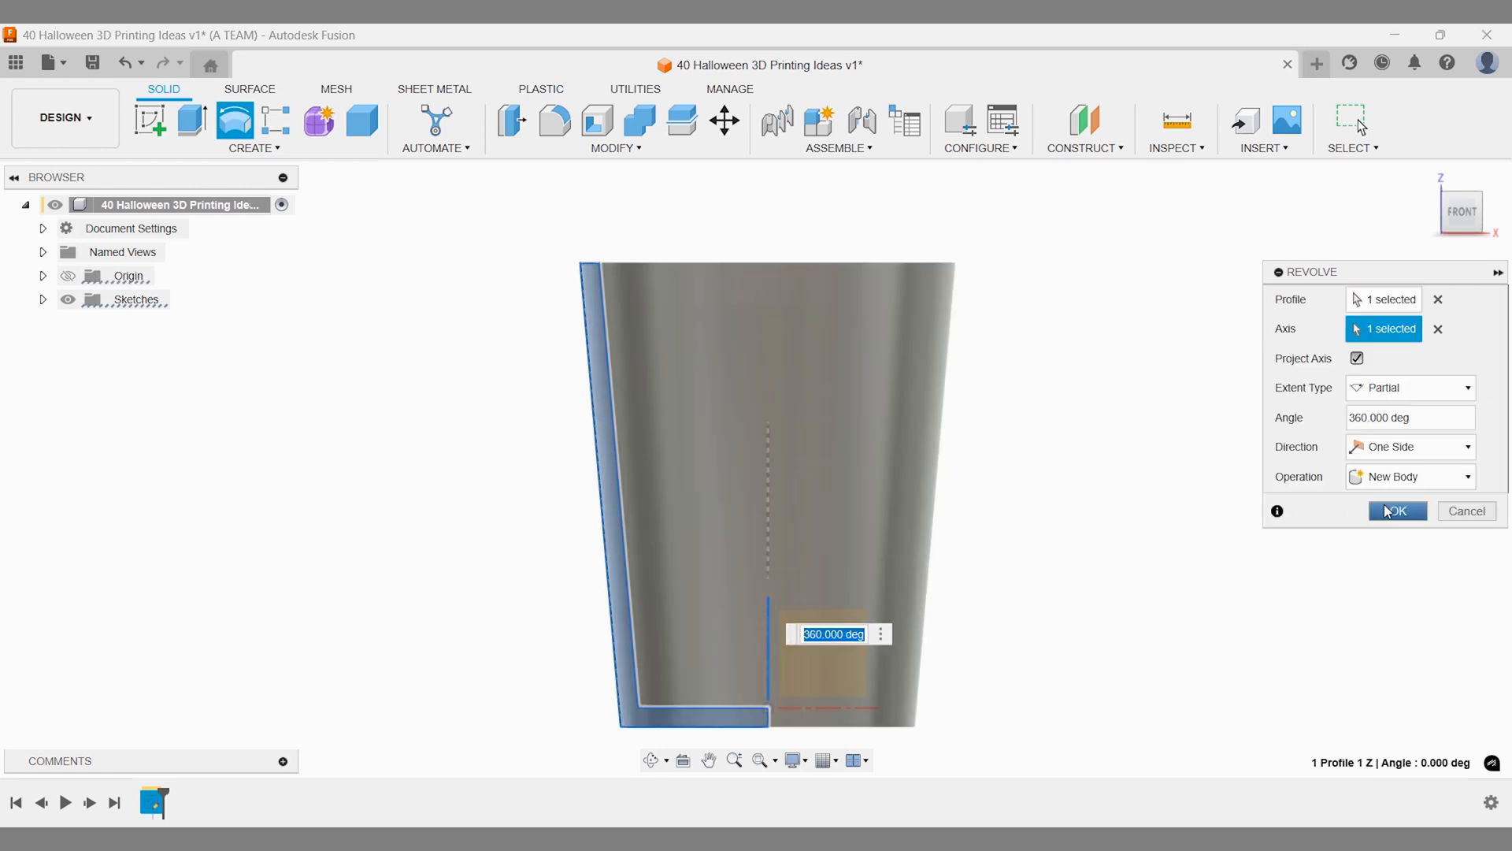
{"action": "left_click", "coordinate": [1388, 510]}
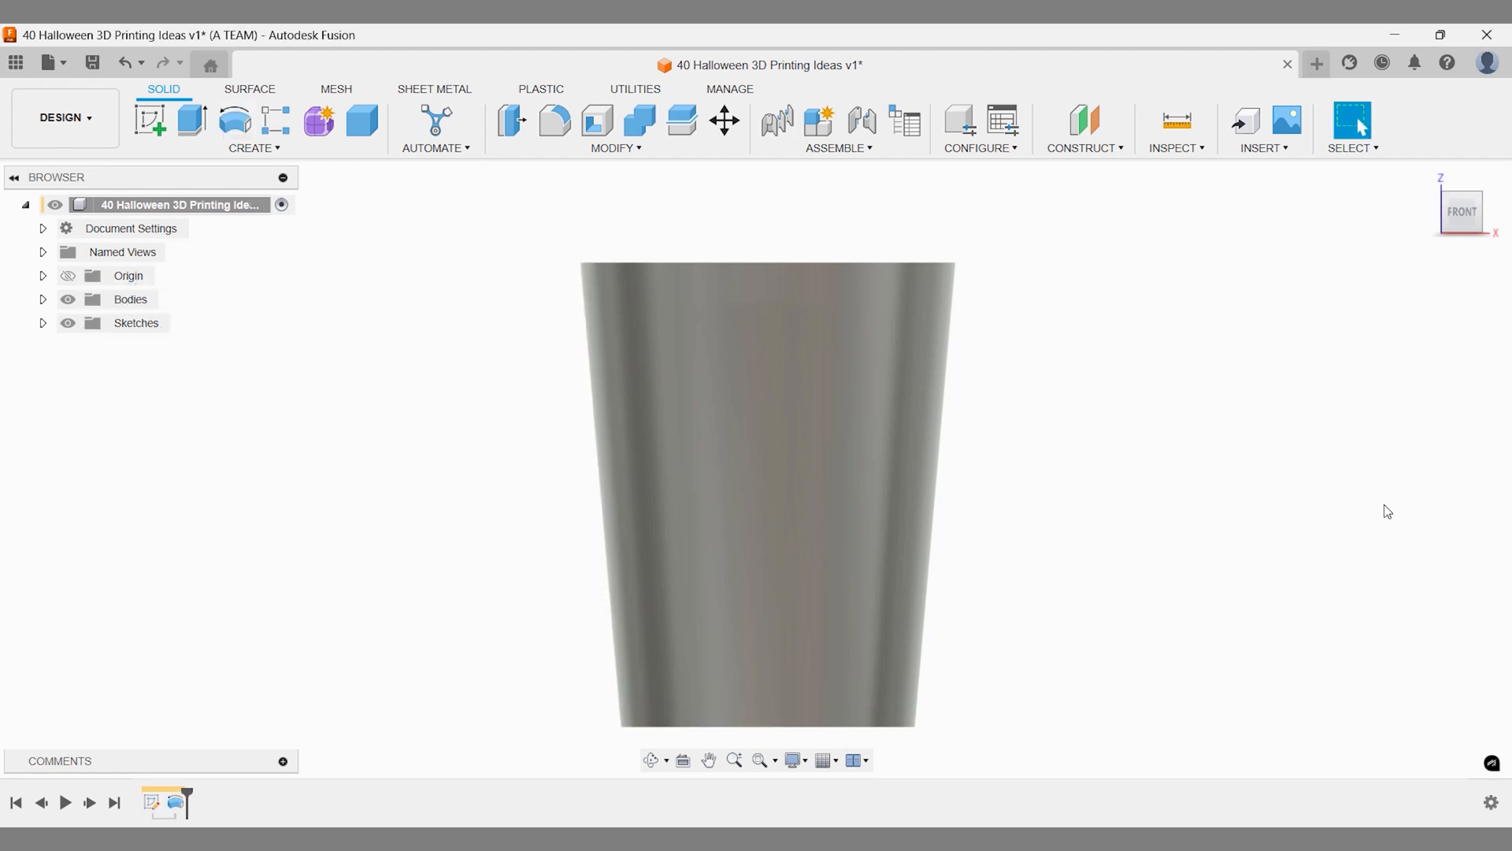
- Create a construction plane offset -100 mm from the XZ plane, in front of the cup
{"action": "left_click", "coordinate": [1445, 197]}
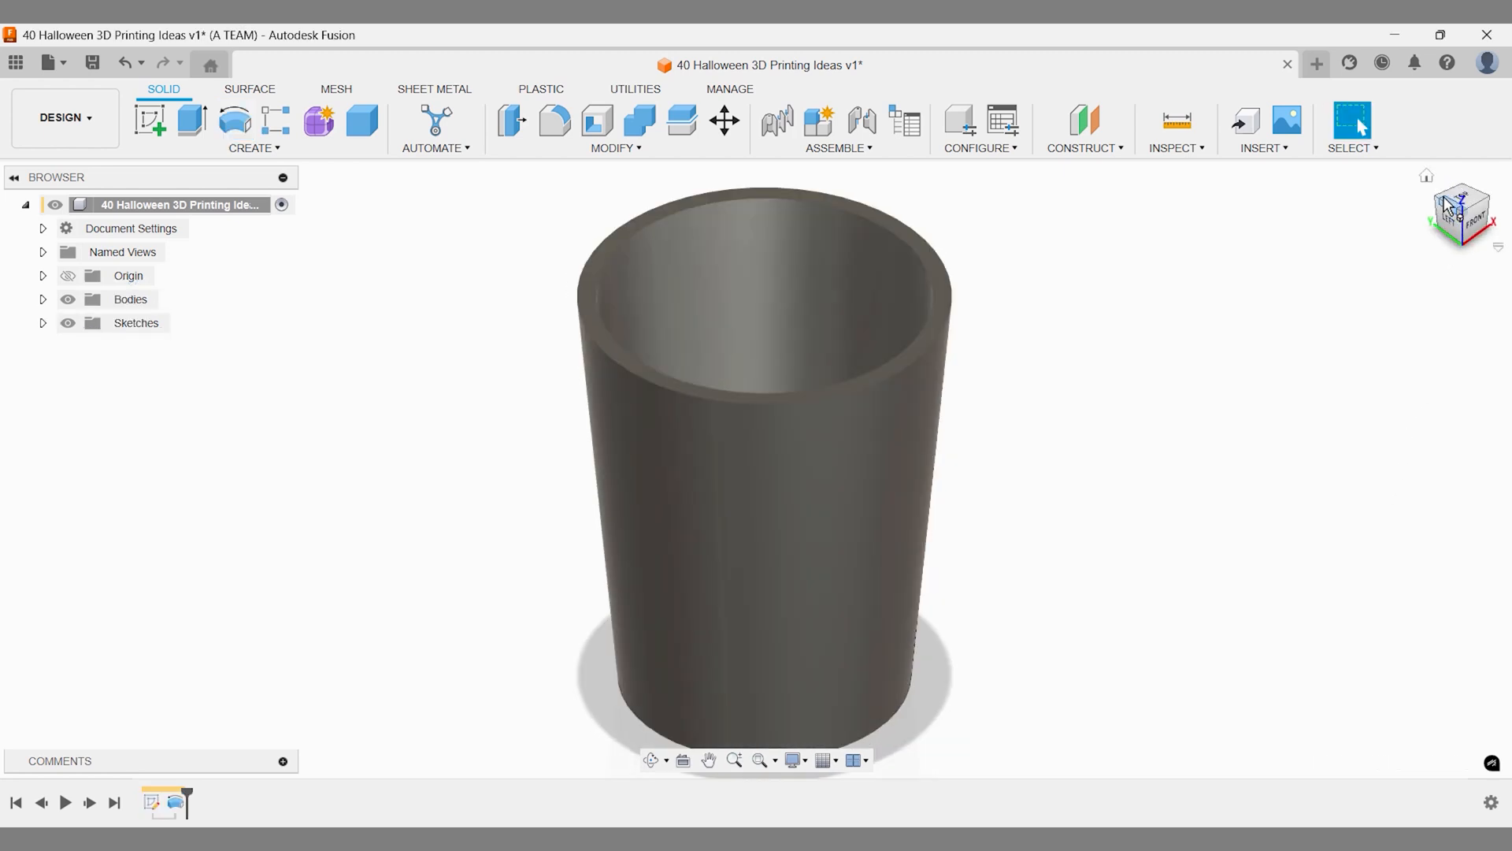
{"action": "left_click", "coordinate": [1426, 176]}
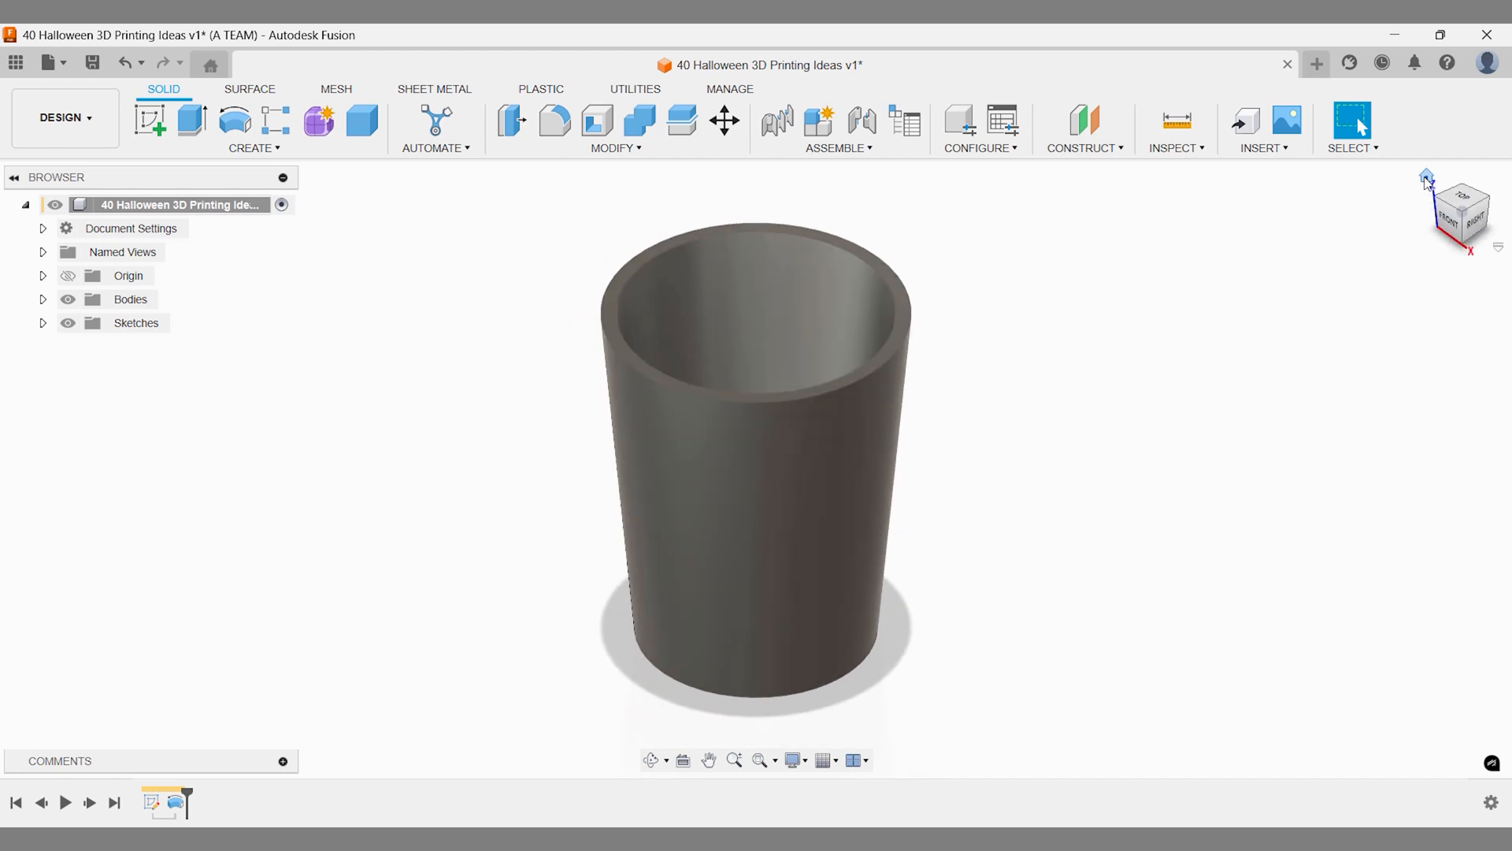
{"action": "left_click", "coordinate": [1454, 221]}
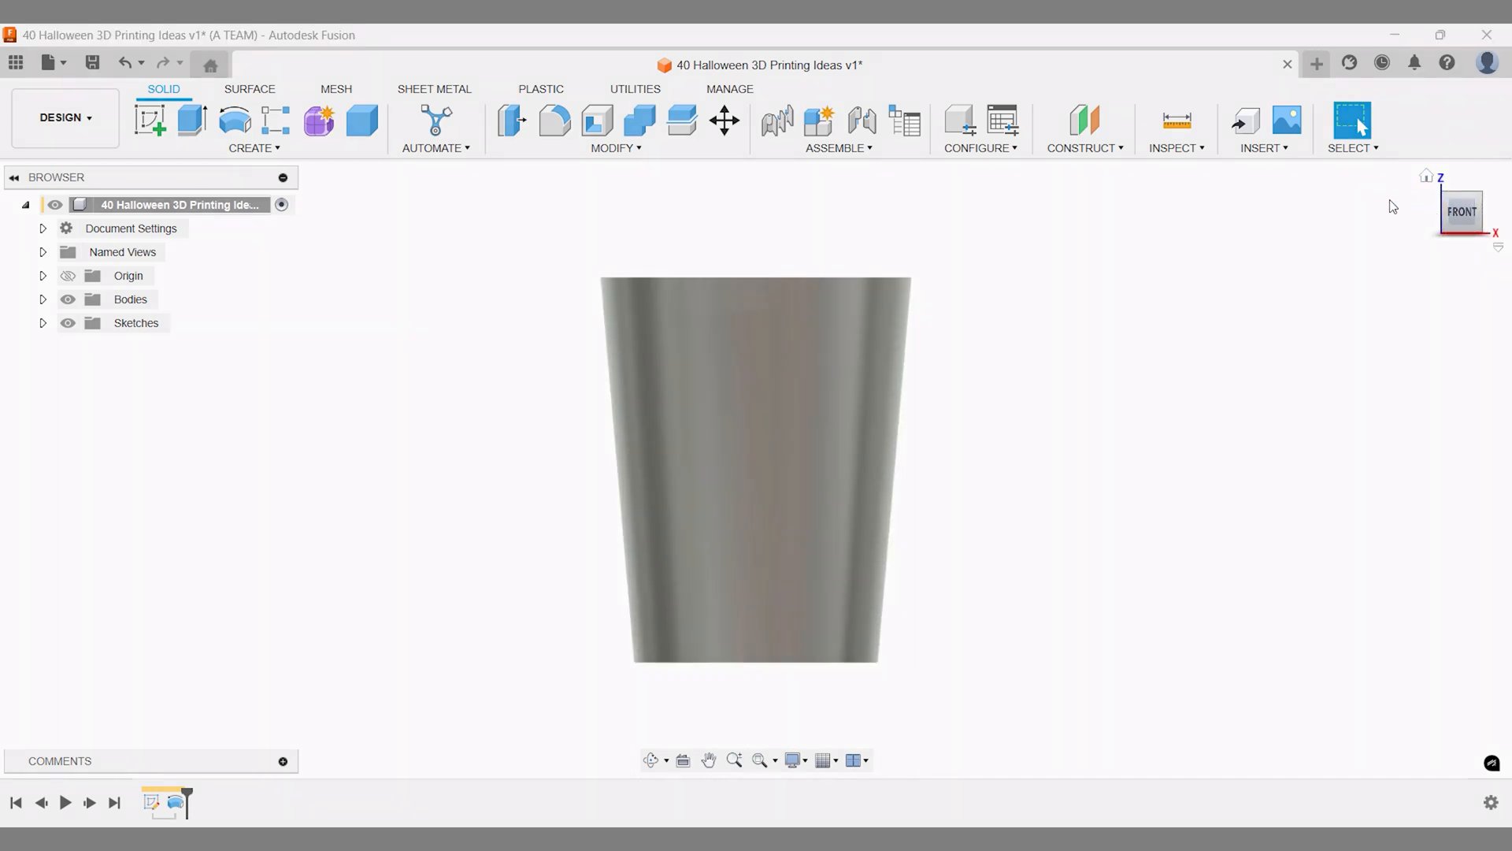
{"action": "left_click", "coordinate": [1118, 152]}
{"action": "left_click", "coordinate": [1112, 168]}
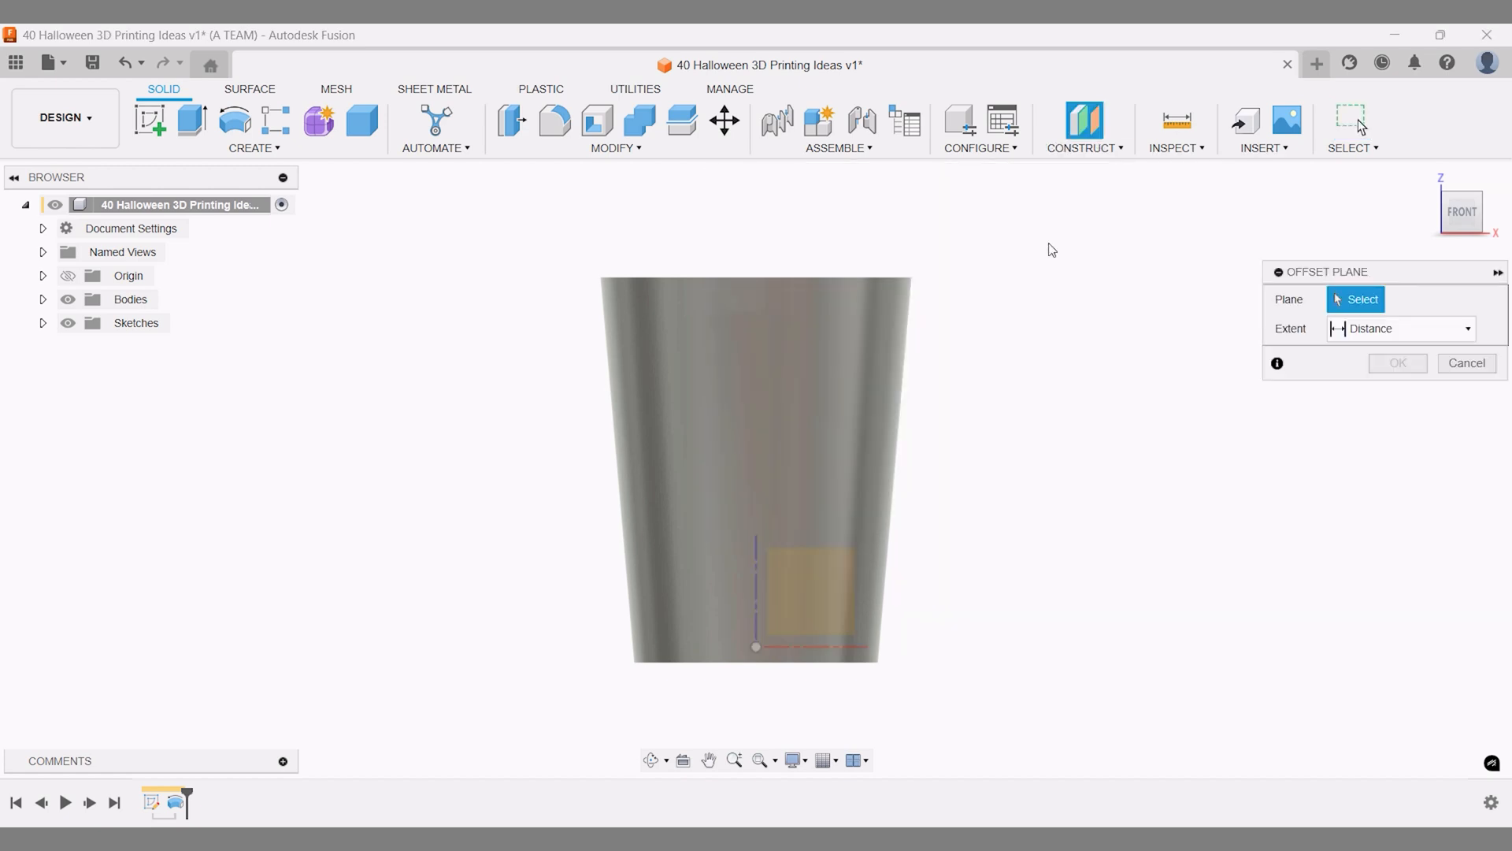
{"action": "left_click", "coordinate": [801, 578]}
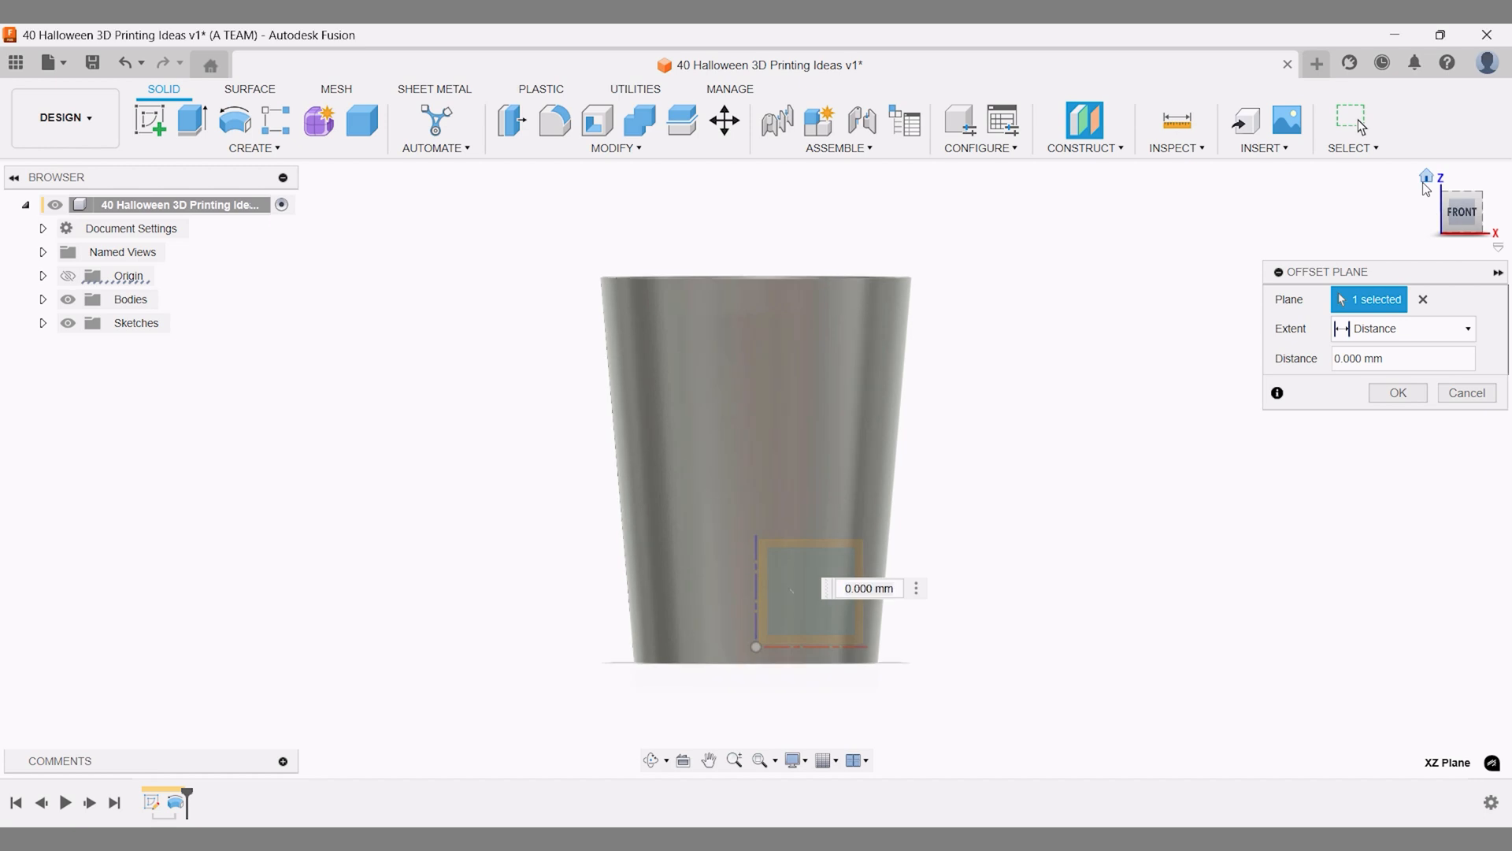
{"action": "left_click", "coordinate": [1425, 175]}
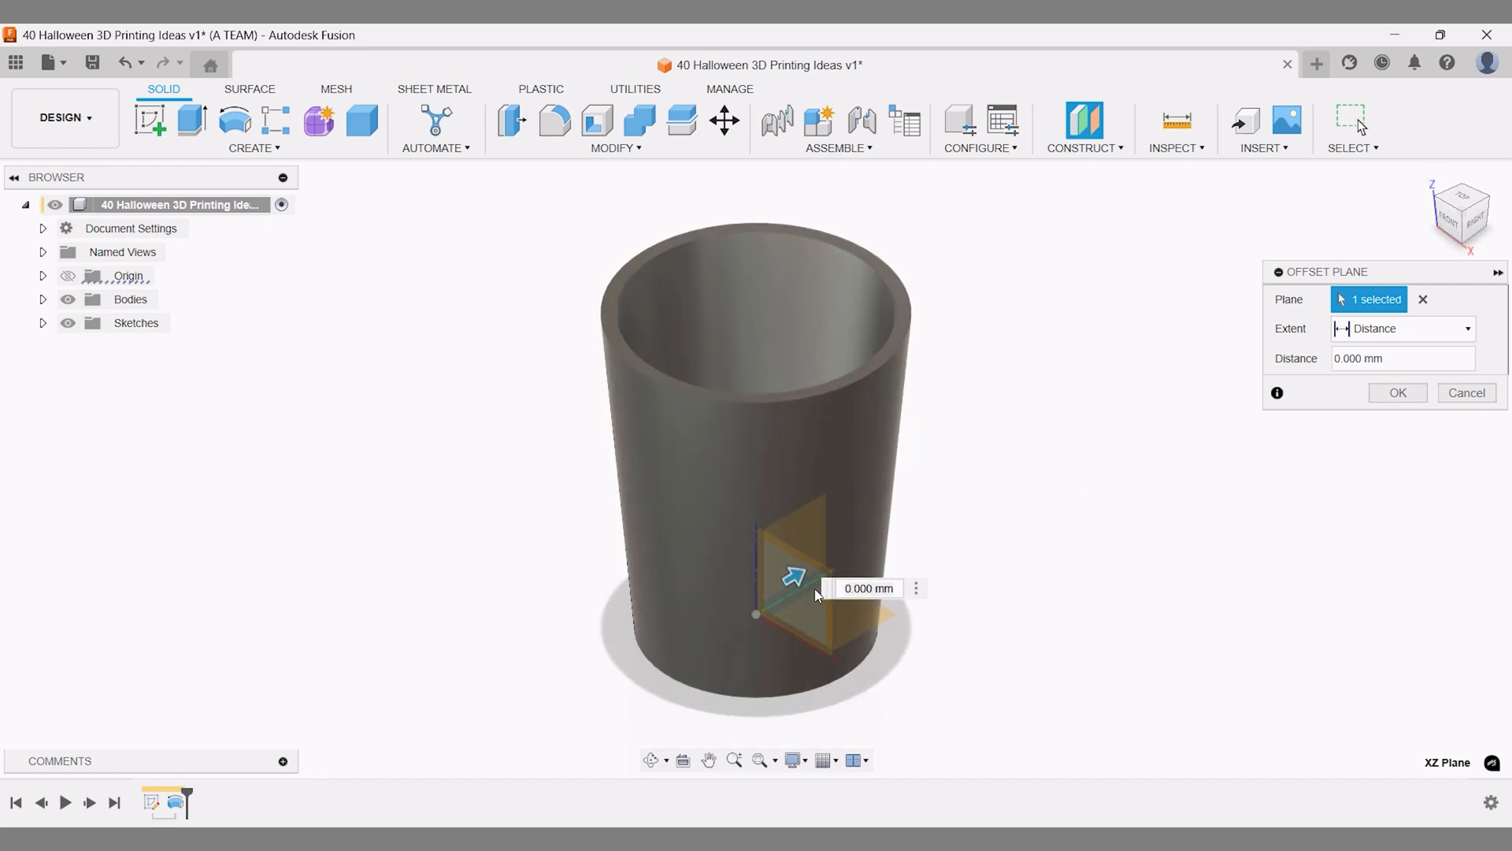
{"action": "left_click_drag", "start_coordinate": [798, 578], "coordinate": [479, 685]}
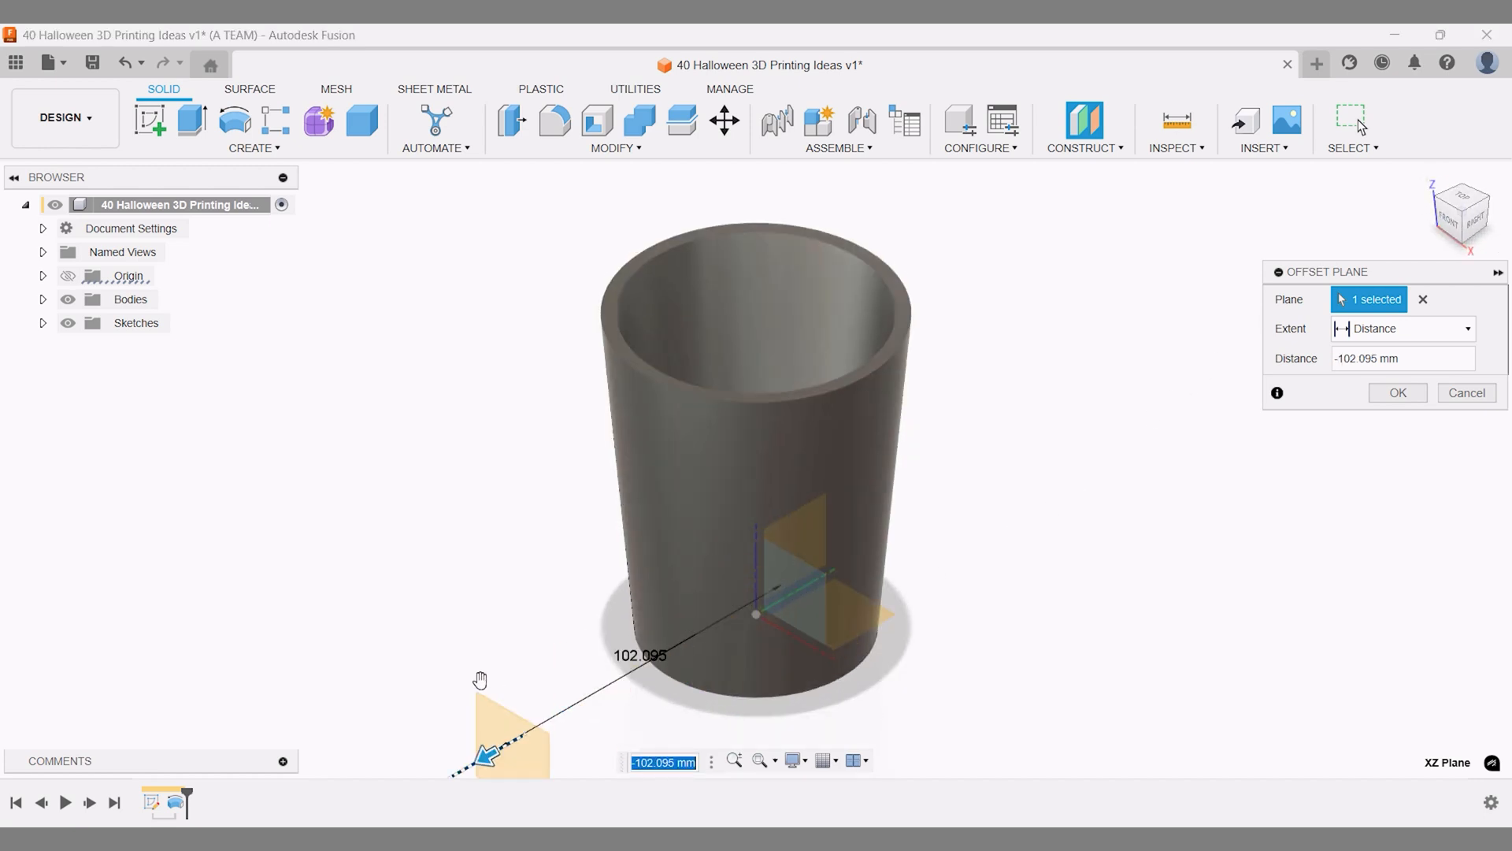
{"action": "type", "text": "-100"}
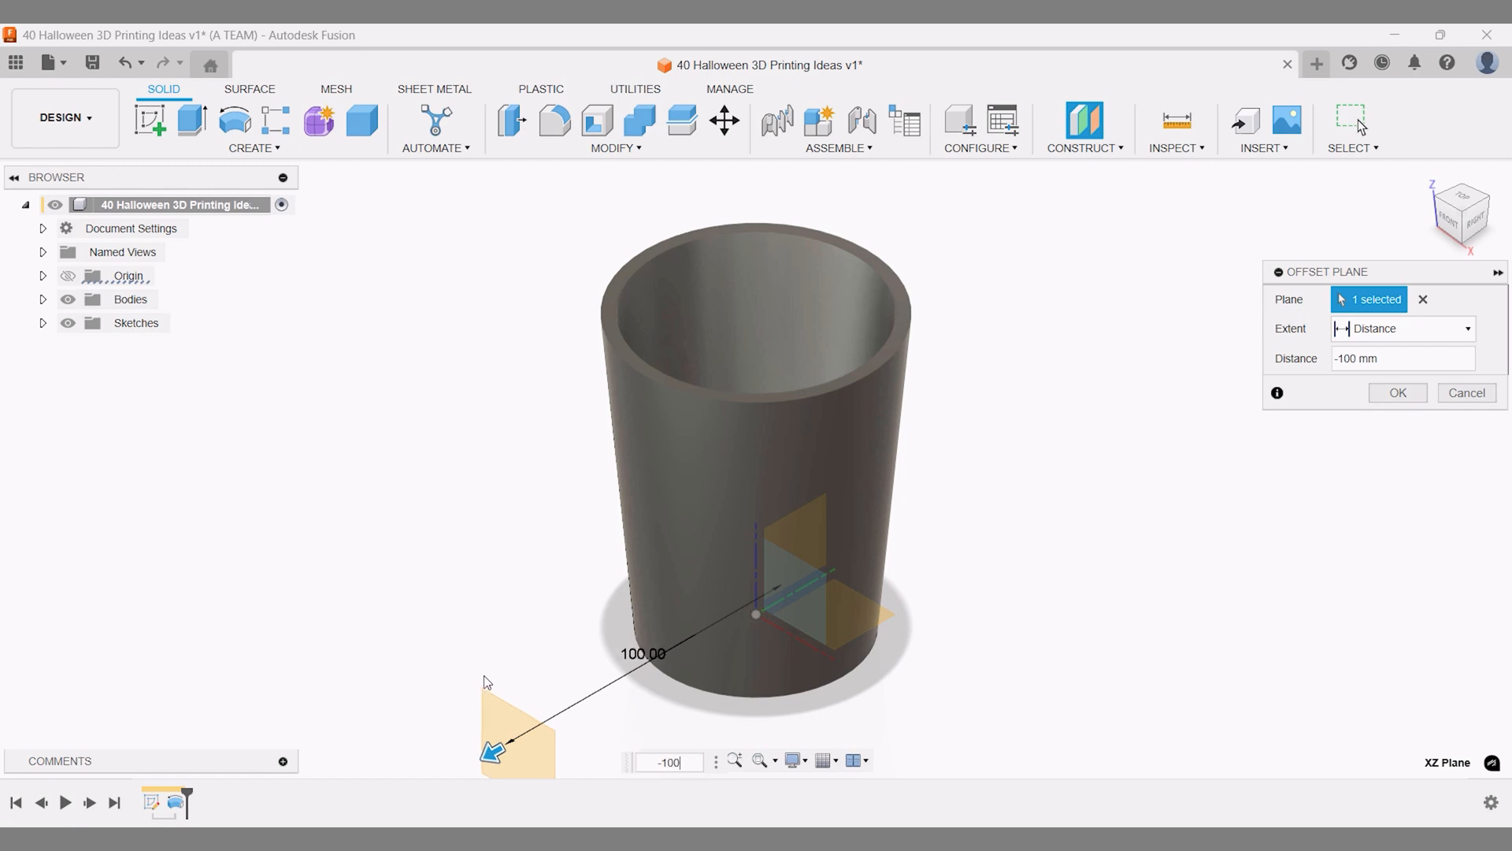
{"action": "left_click", "coordinate": [1446, 216]}
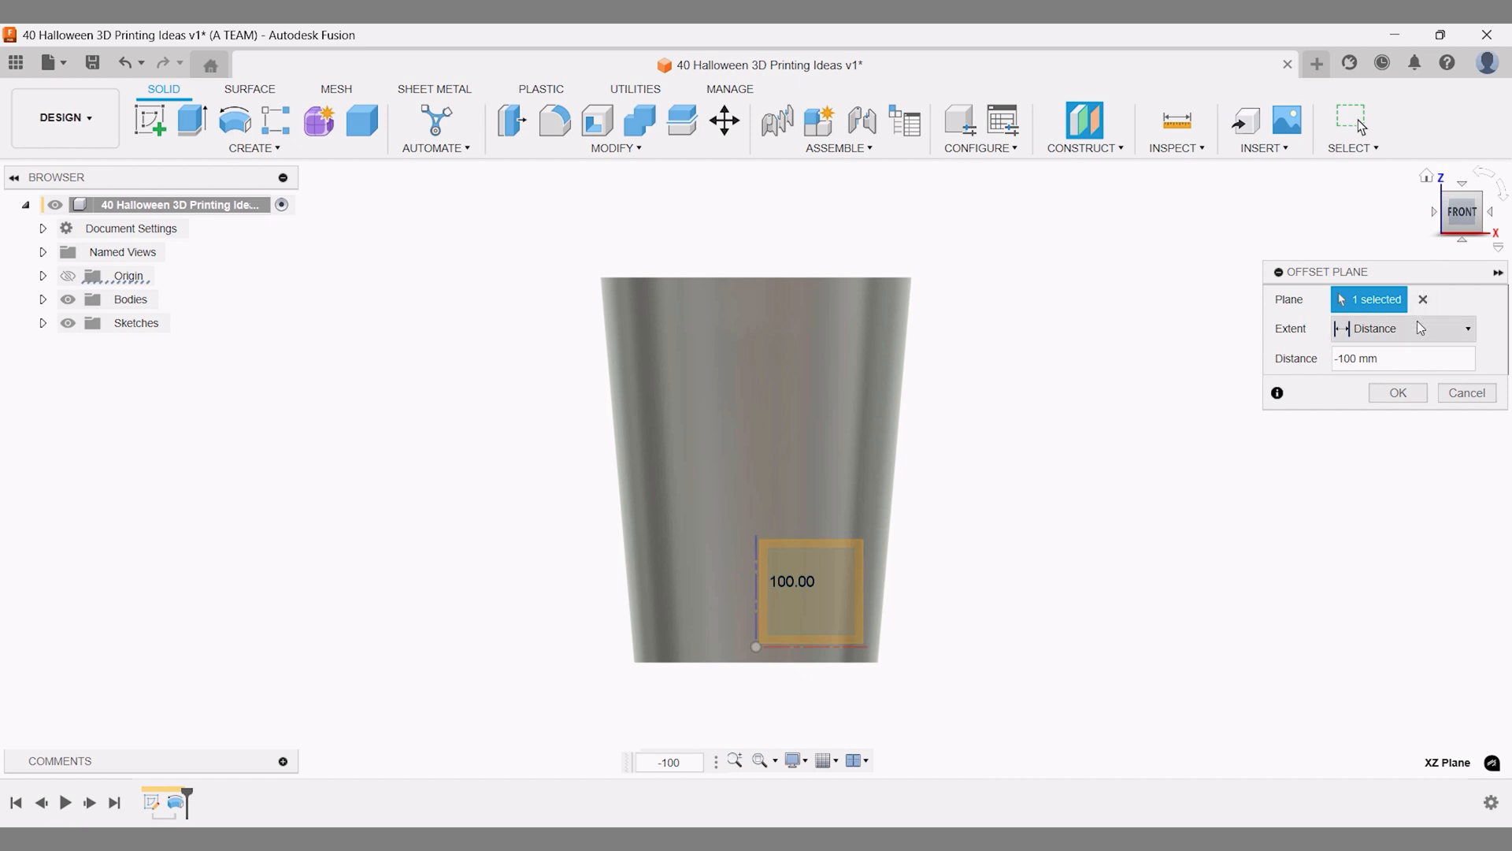
{"action": "left_click", "coordinate": [1398, 393]}
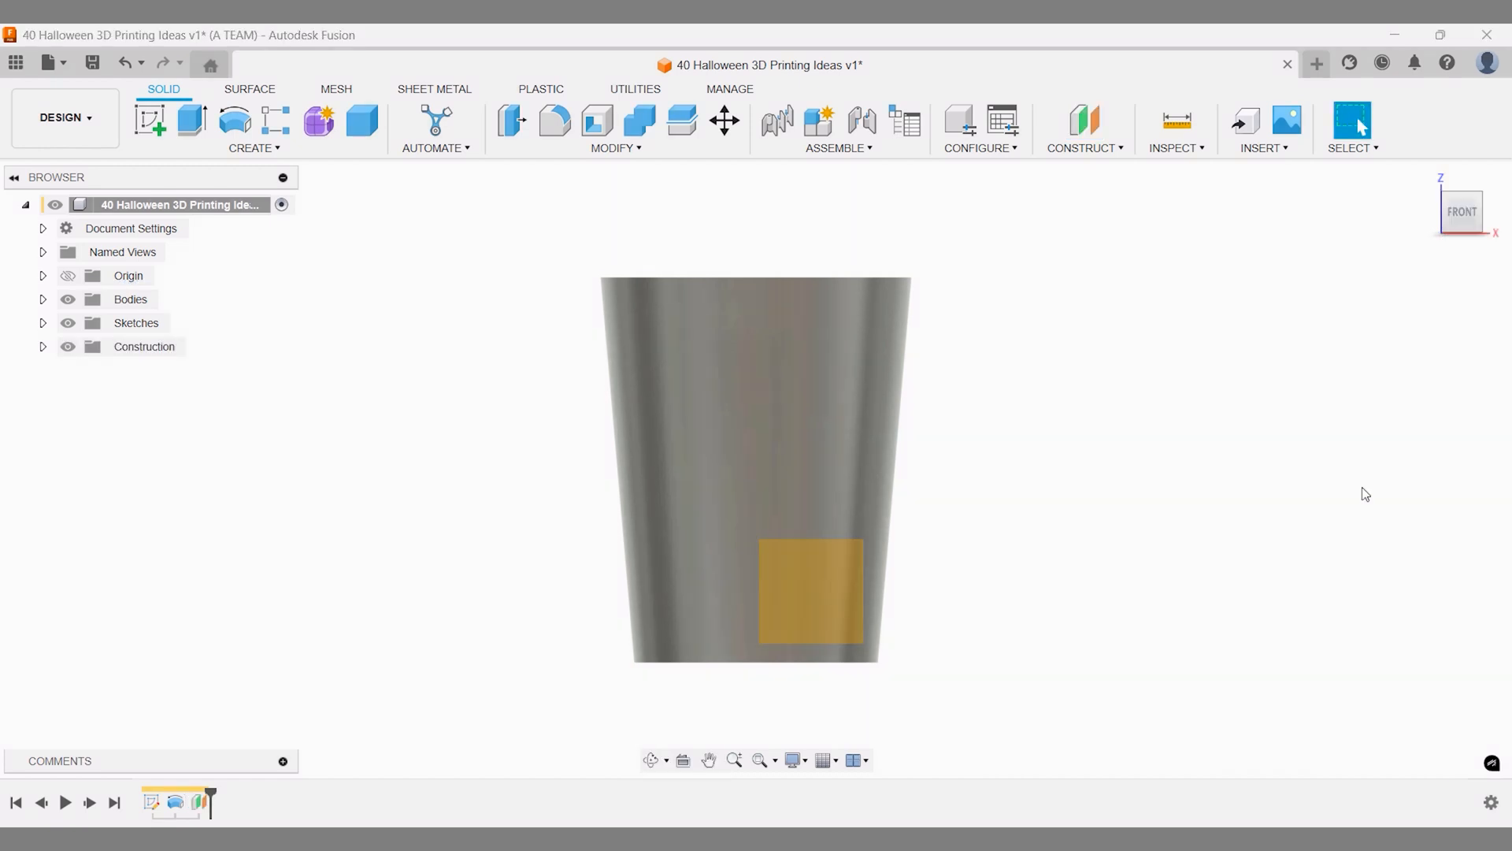
- Insert the pumpkin SVG file from the computer onto the offset plane in front of the cup and flip it vertically
{"action": "left_click", "coordinate": [1265, 149]}
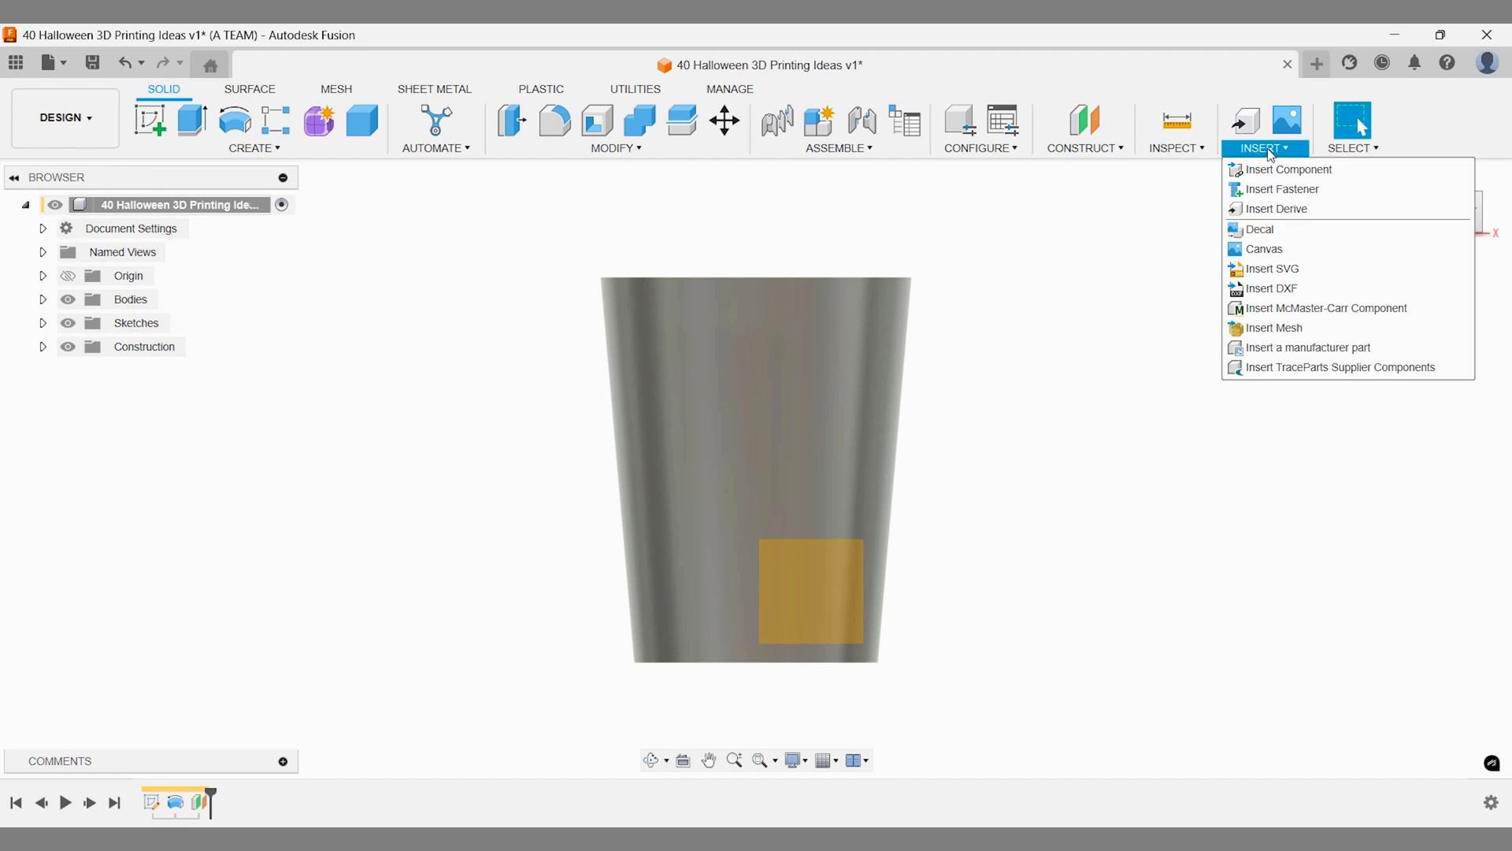
{"action": "left_click", "coordinate": [1269, 271]}
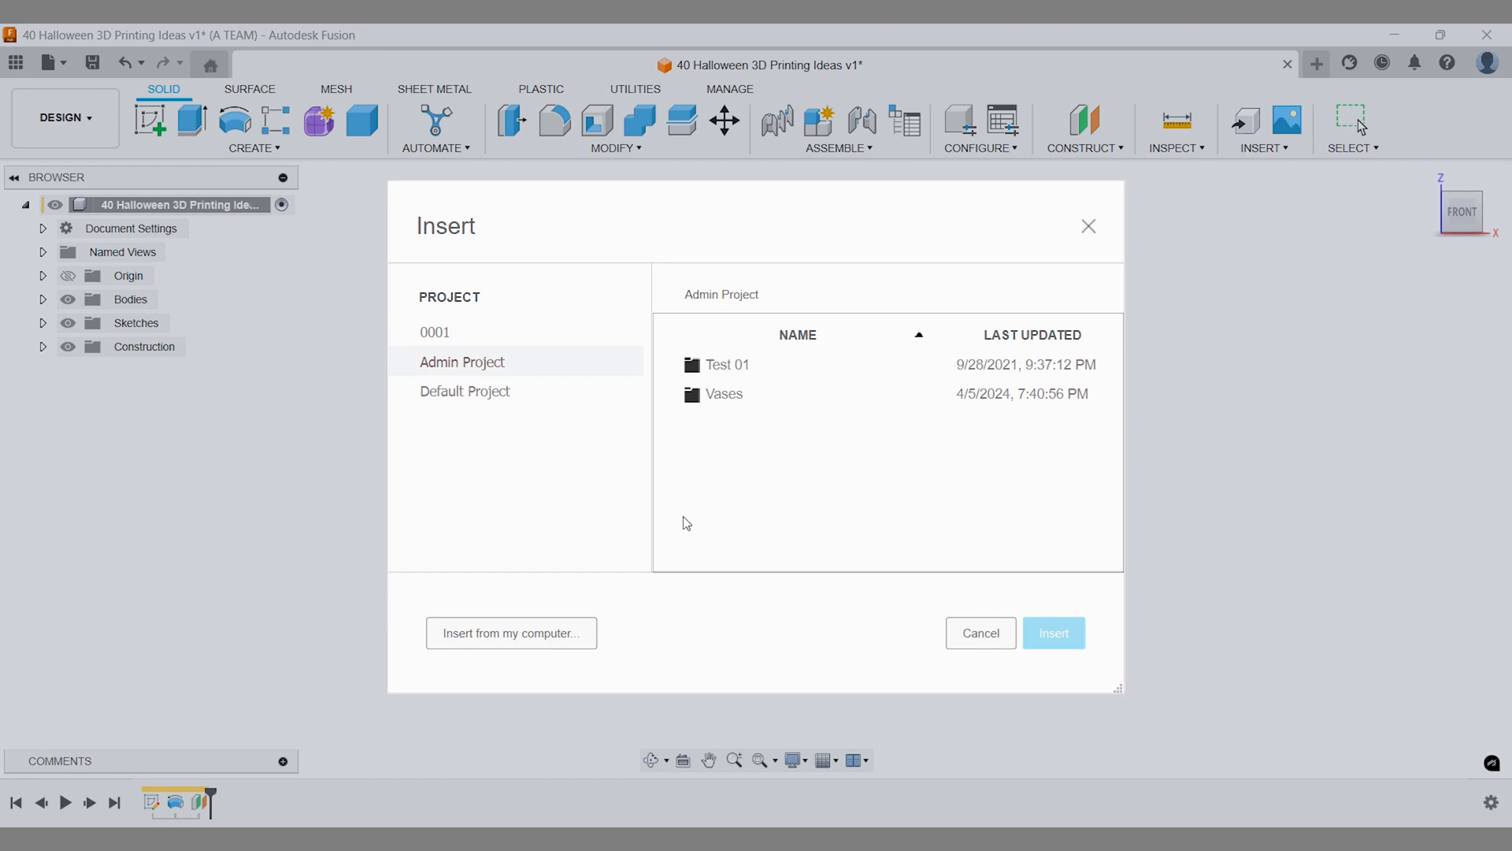
{"action": "left_click", "coordinate": [483, 633]}
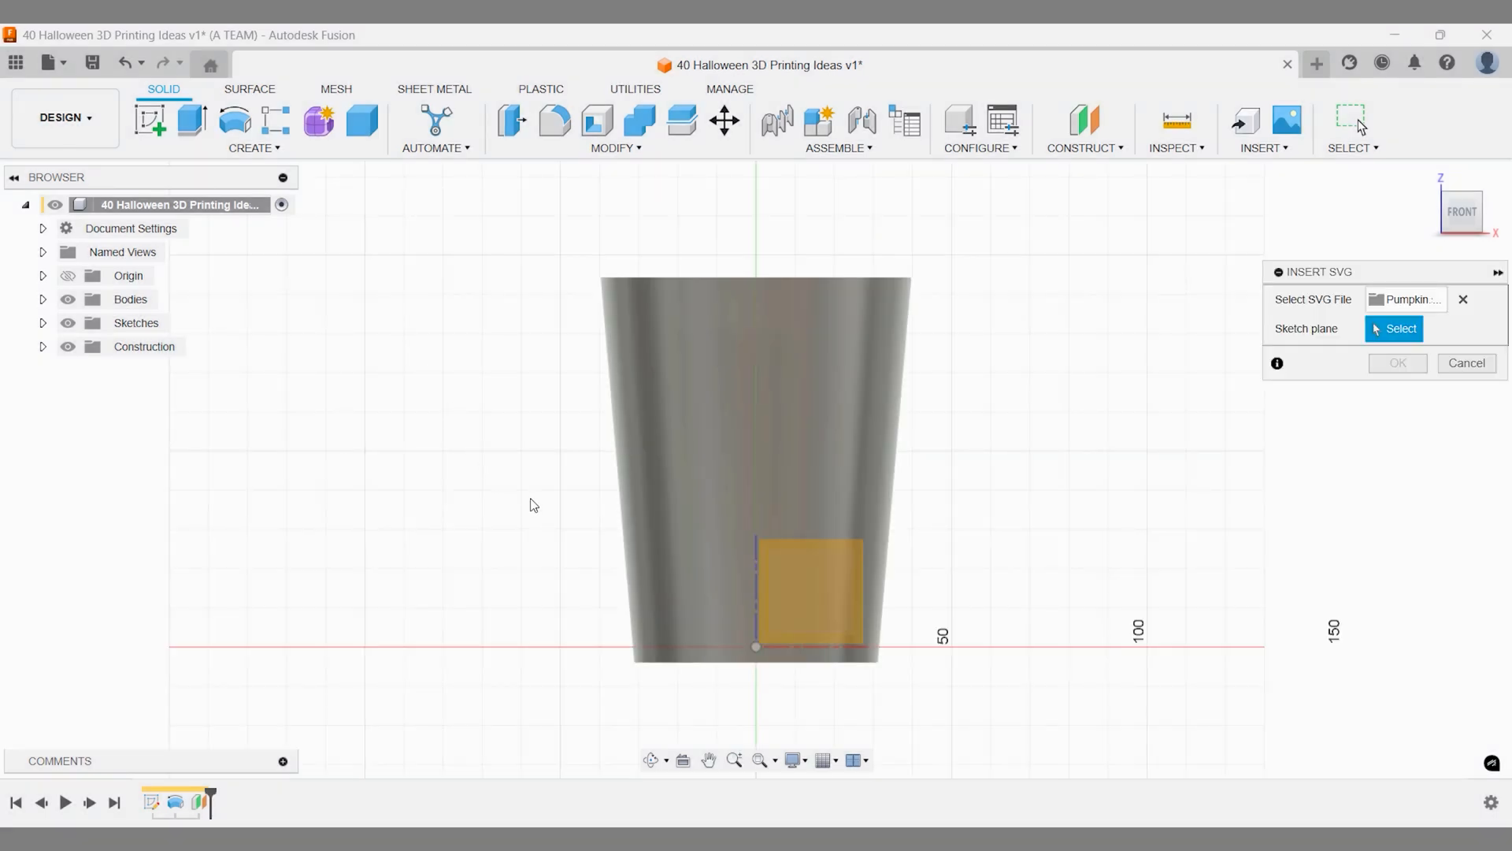
{"action": "left_click", "coordinate": [802, 581]}
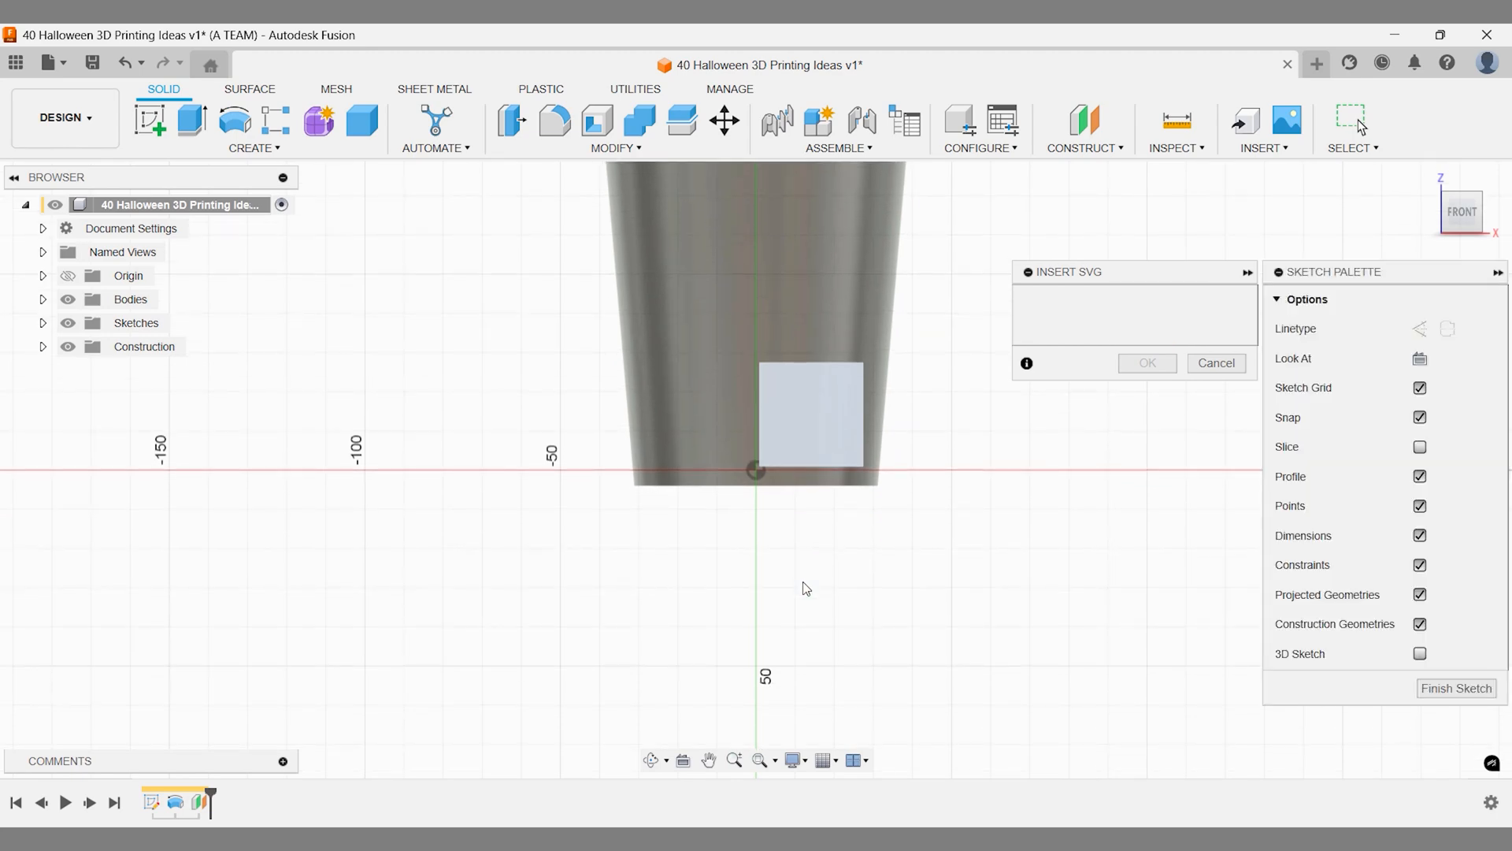
{"action": "scroll", "coordinate": [807, 589], "scroll_direction": "down", "scroll_amount": 5}
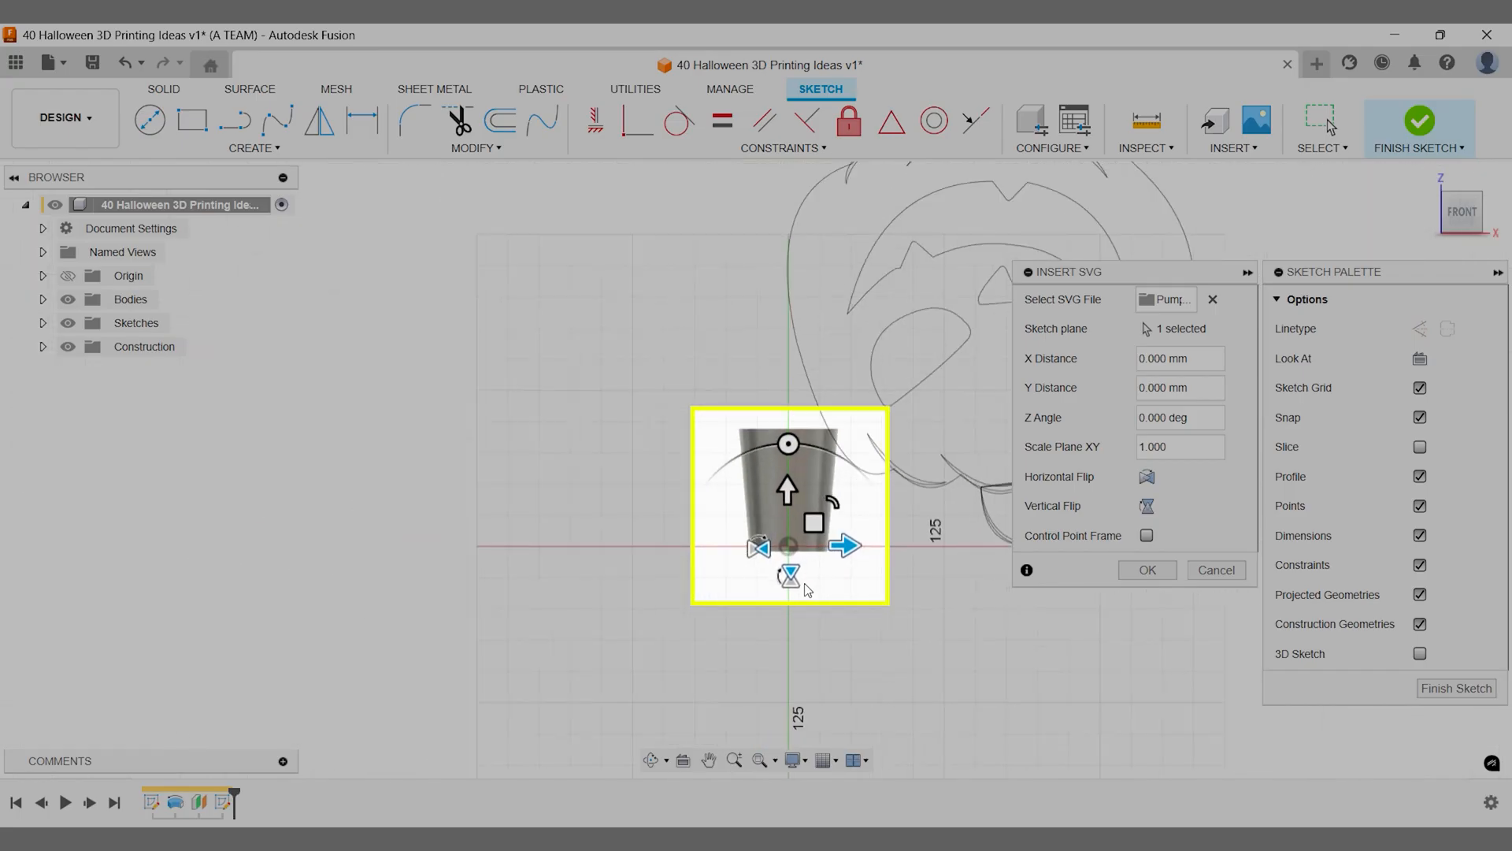
{"action": "scroll", "coordinate": [871, 574], "scroll_direction": "down", "scroll_amount": 4}
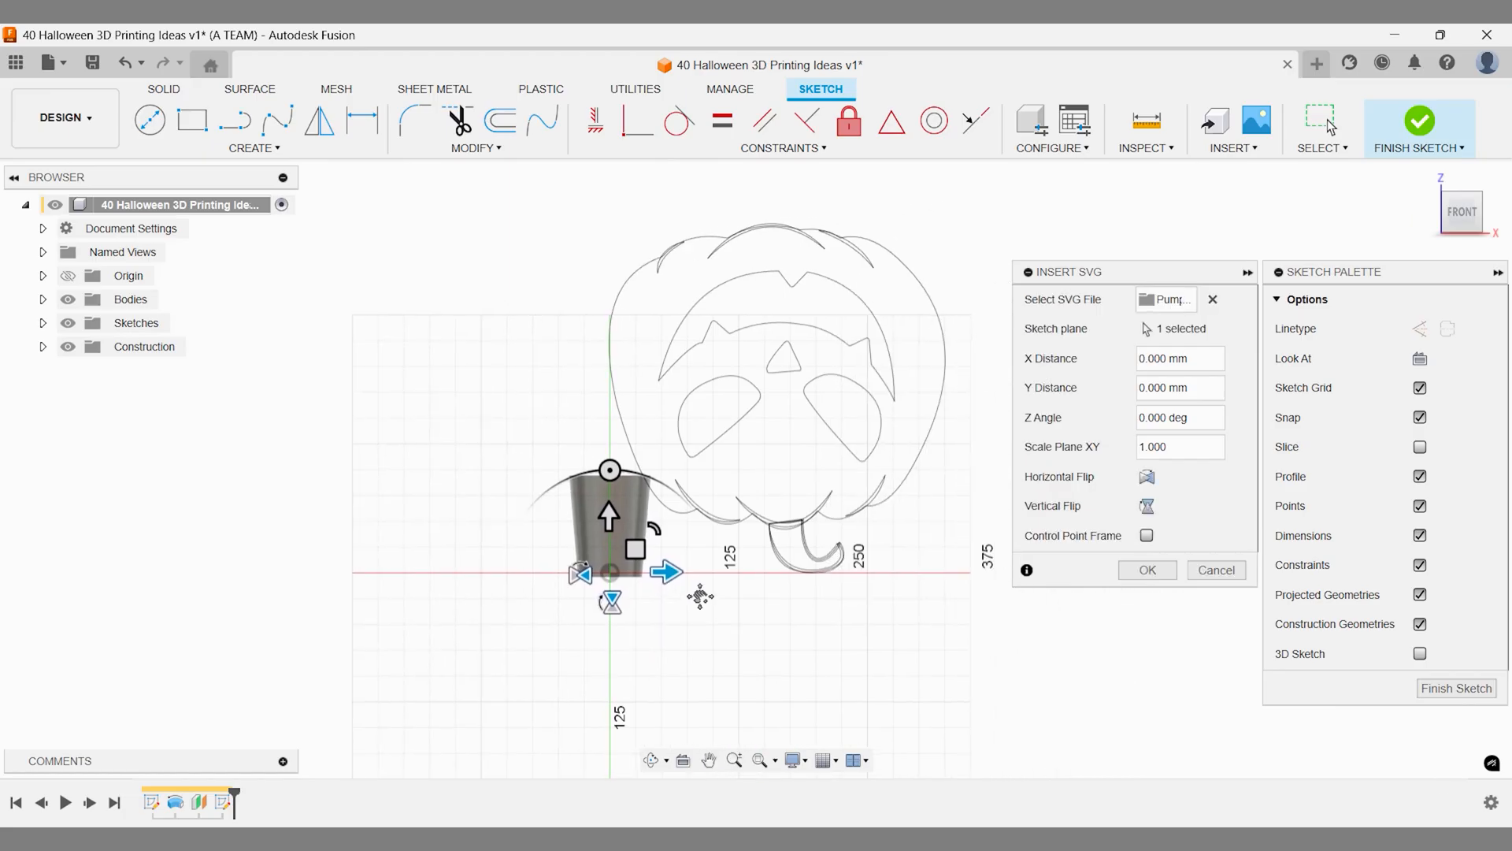
{"action": "left_click", "coordinate": [612, 603]}
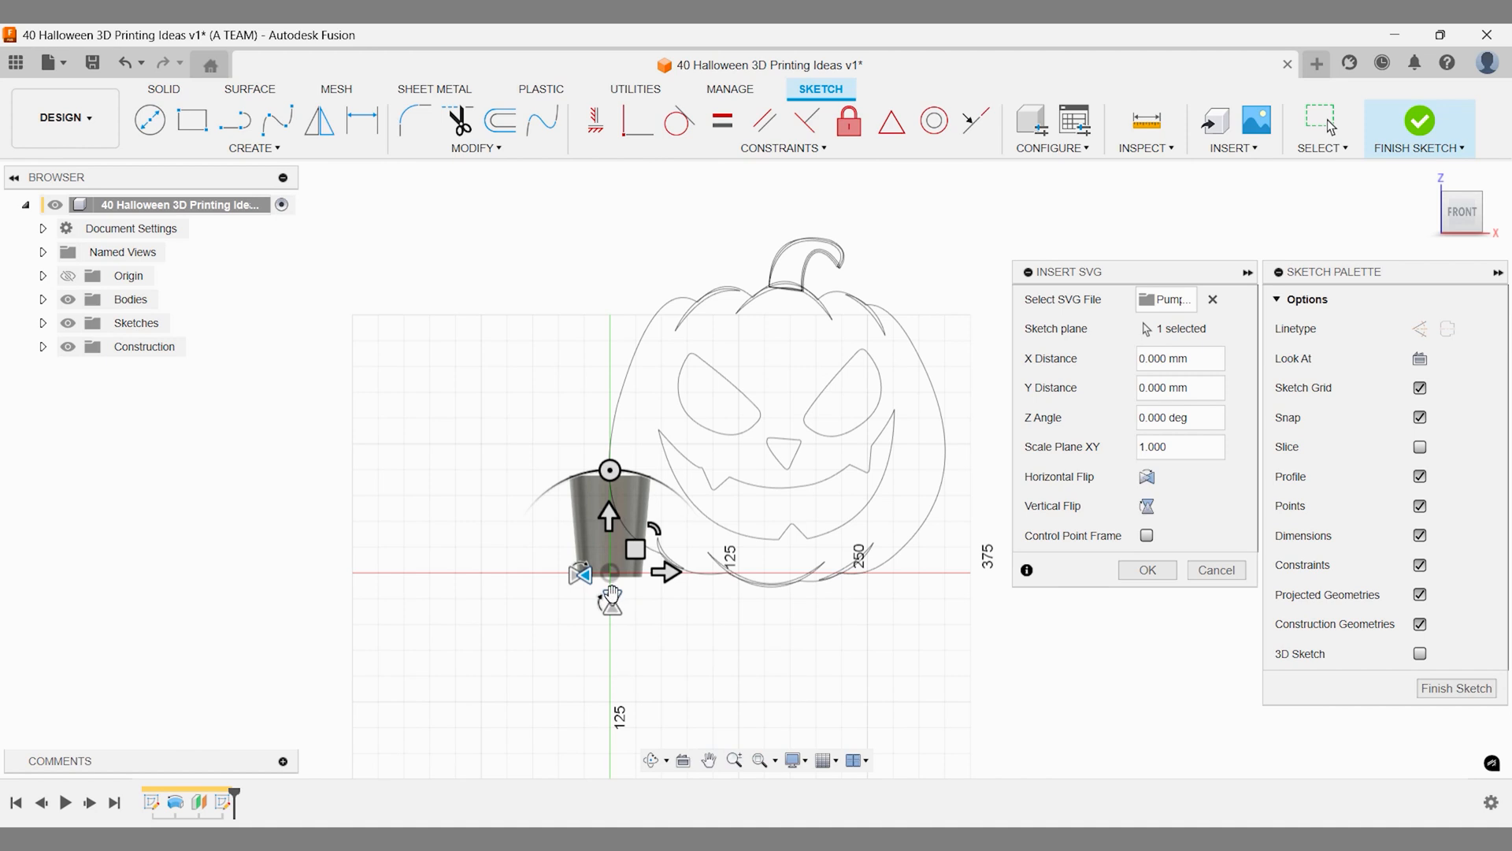
- Shrink the pumpkin and centre it on the cup's front, with X distance about 5.8 mm and Y distance about -0.2 mm, and finish the sketch
{"action": "left_click_drag", "start_coordinate": [635, 549], "coordinate": [534, 459]}
{"action": "scroll", "coordinate": [601, 561], "scroll_direction": "up", "scroll_amount": 8}
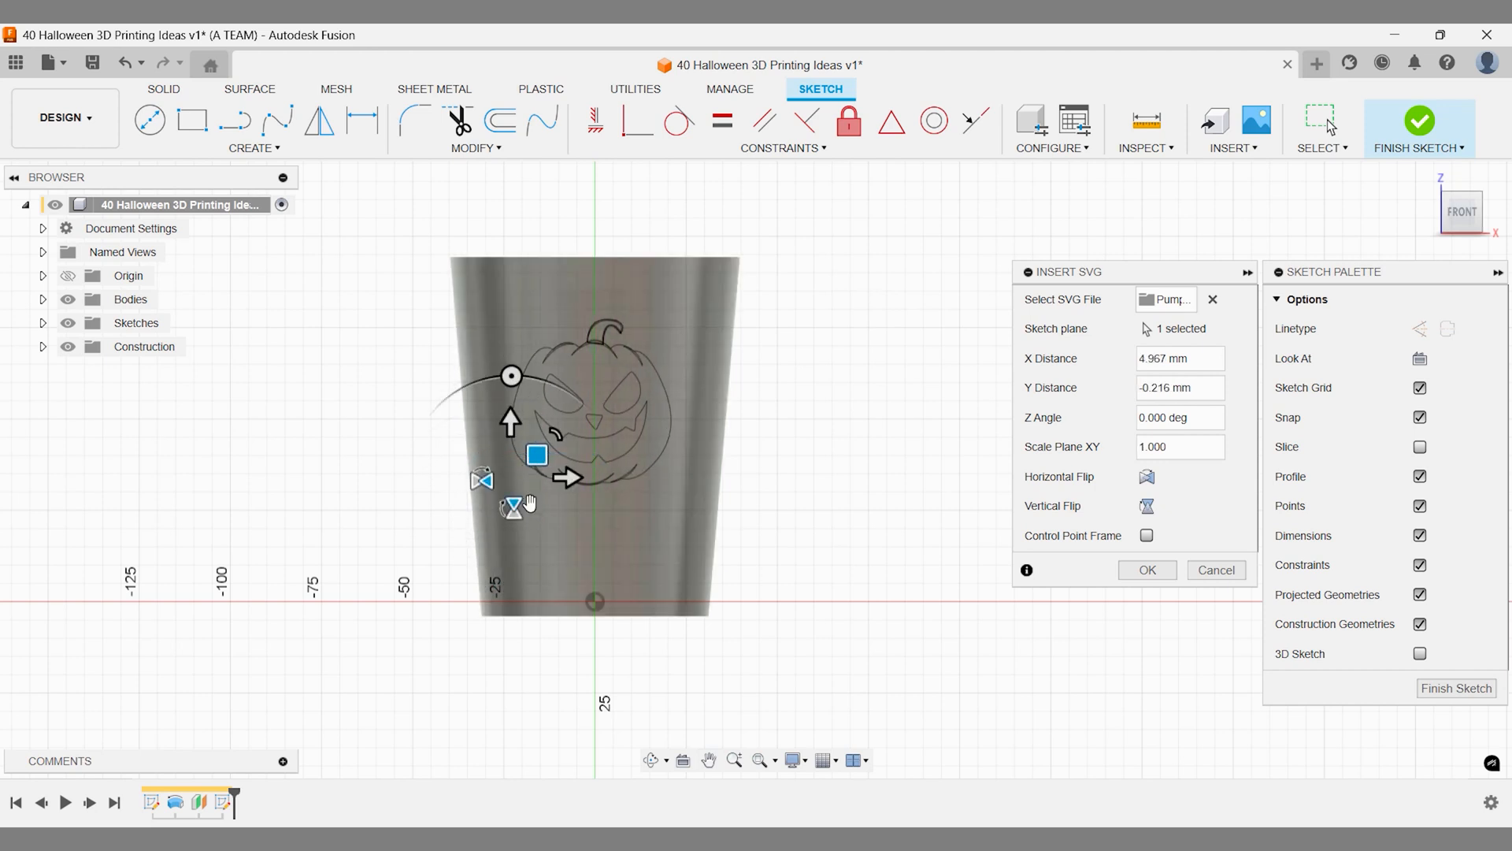
{"action": "left_click_drag", "start_coordinate": [534, 454], "coordinate": [539, 455]}
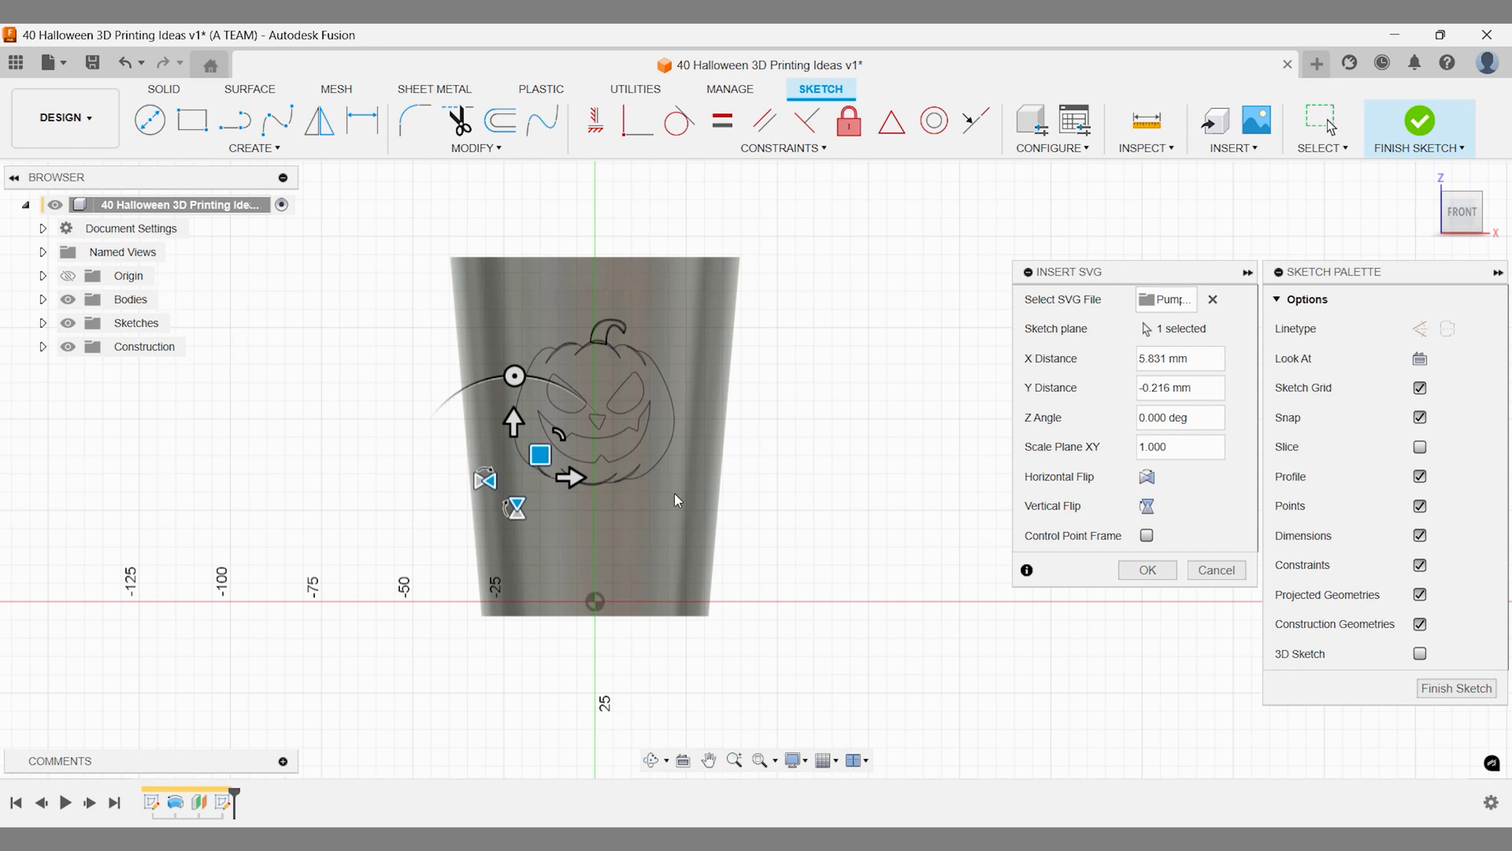
{"action": "left_click", "coordinate": [1125, 564]}
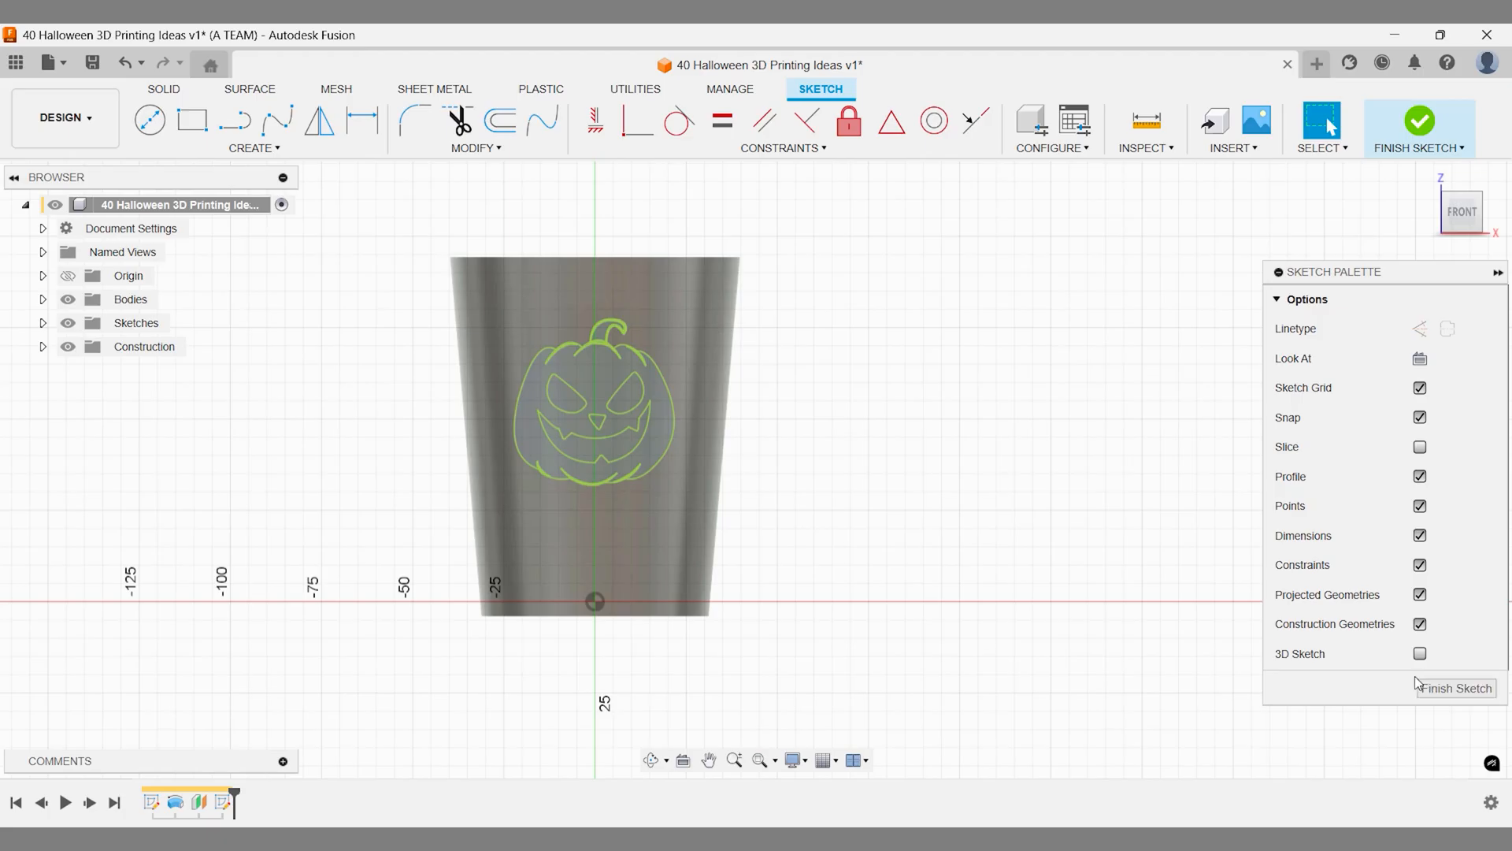
{"action": "left_click", "coordinate": [1456, 688]}
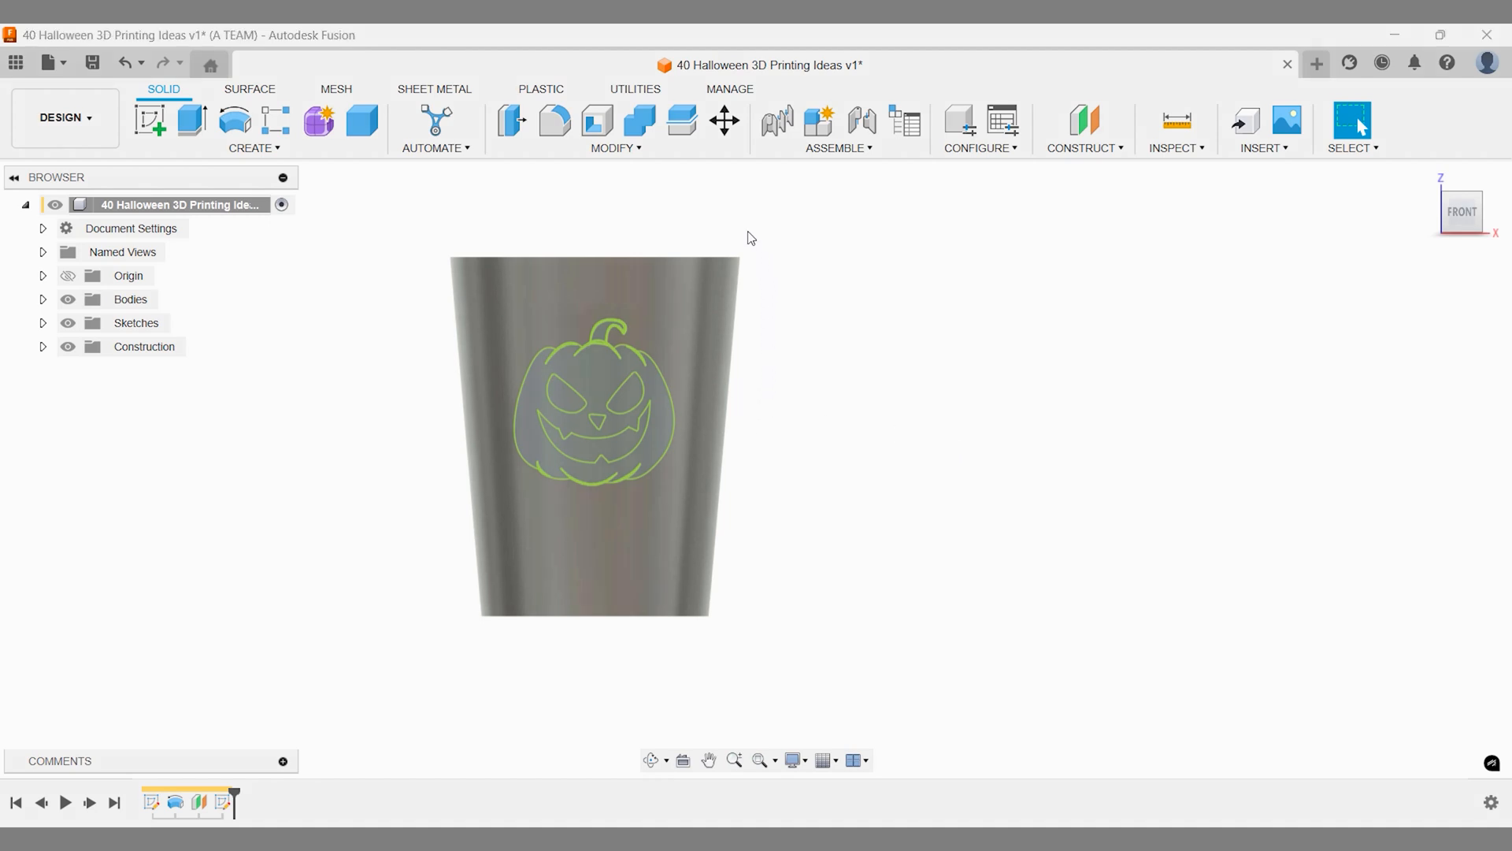
- Use Emboss with the deboss effect to sink the pumpkin's body and stem profiles 2 mm into the cup's outer face
{"action": "left_click", "coordinate": [279, 149]}
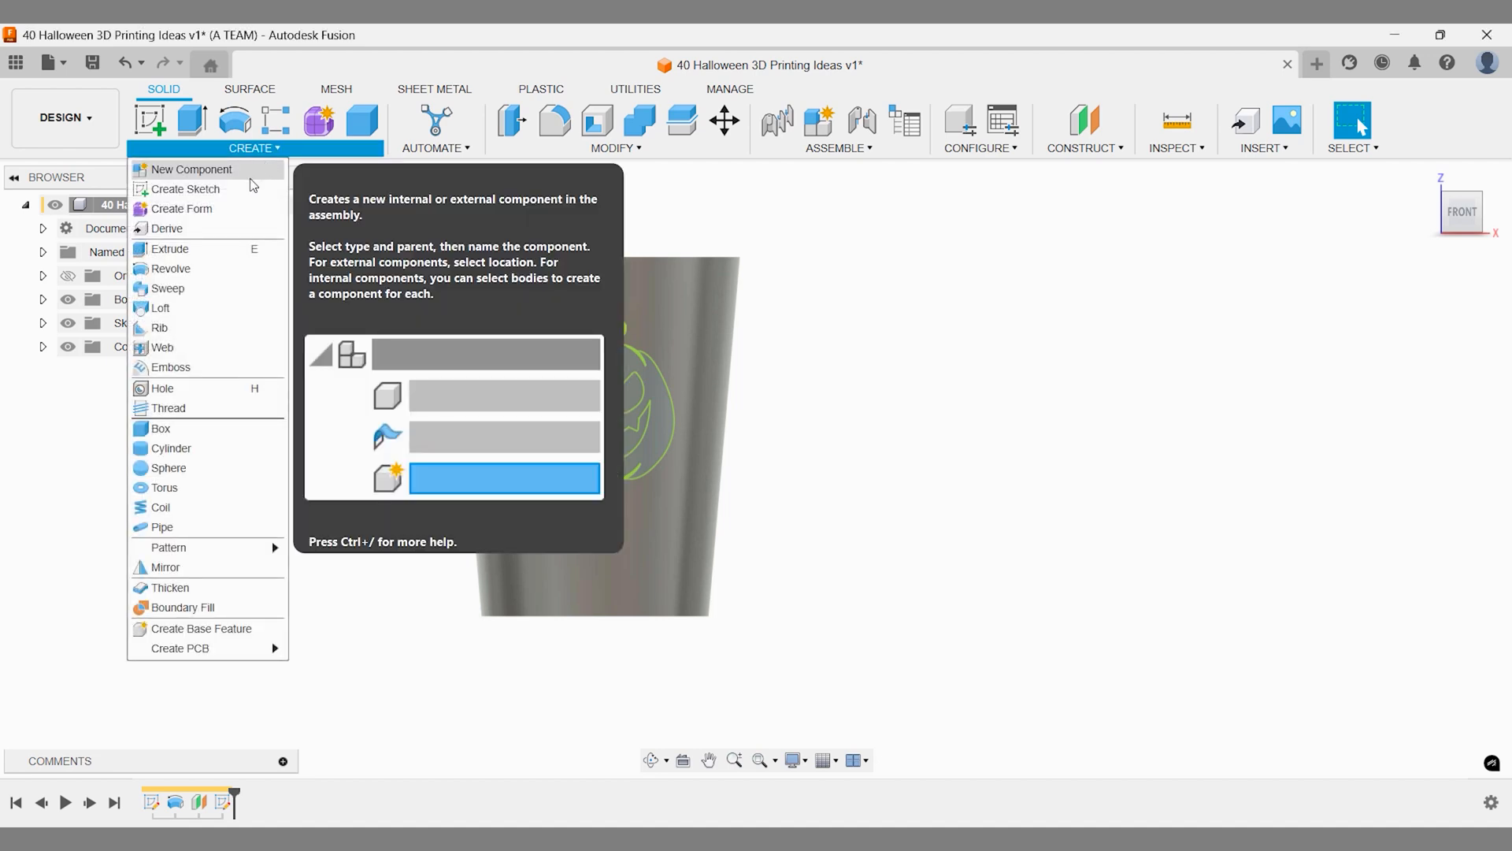
{"action": "left_click", "coordinate": [221, 367]}
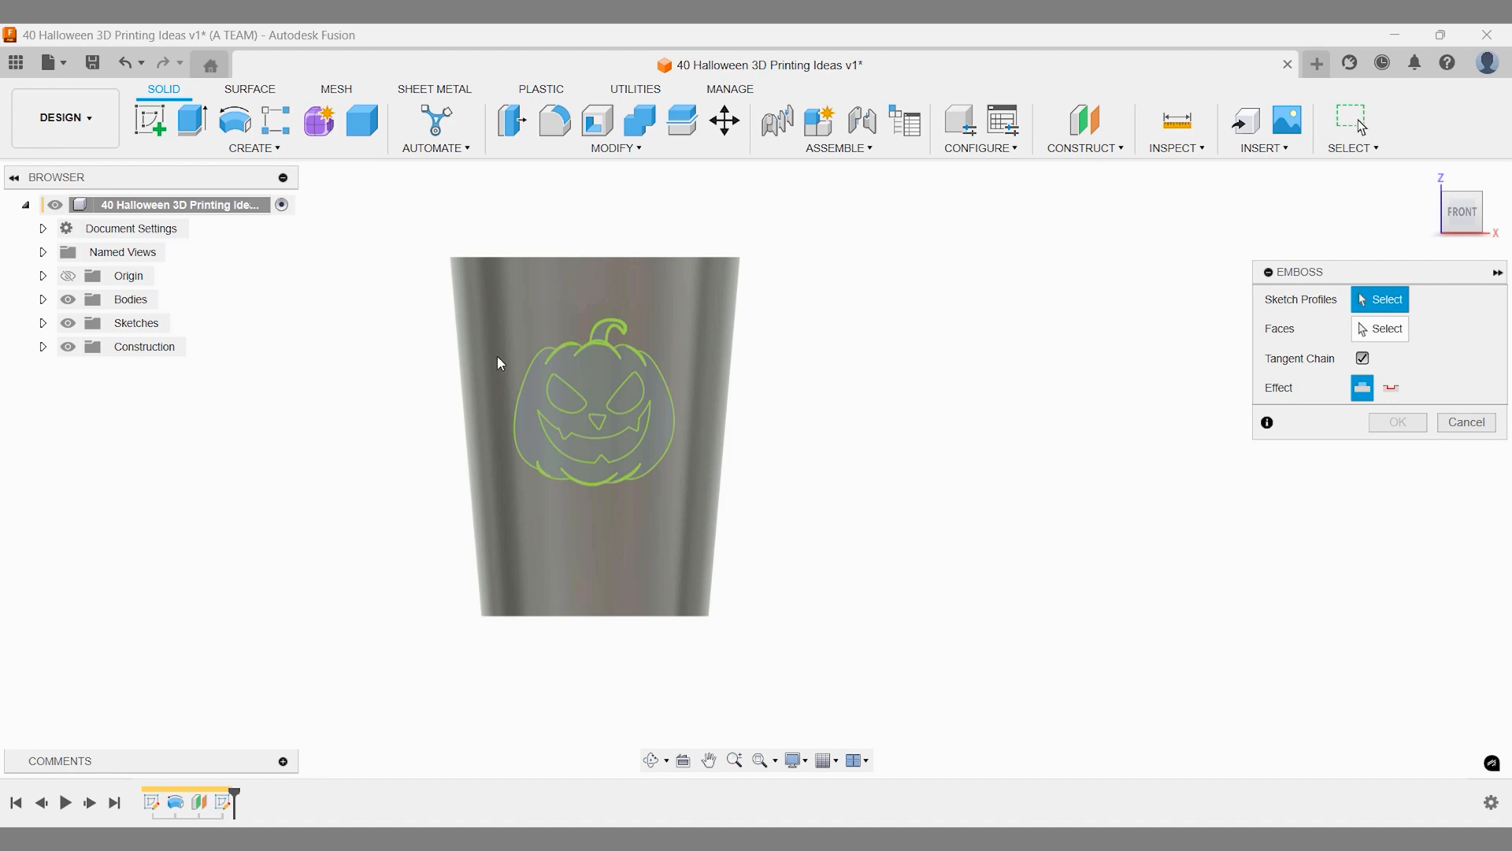
{"action": "left_click", "coordinate": [572, 360]}
{"action": "scroll", "coordinate": [573, 361], "scroll_direction": "up", "scroll_amount": 3}
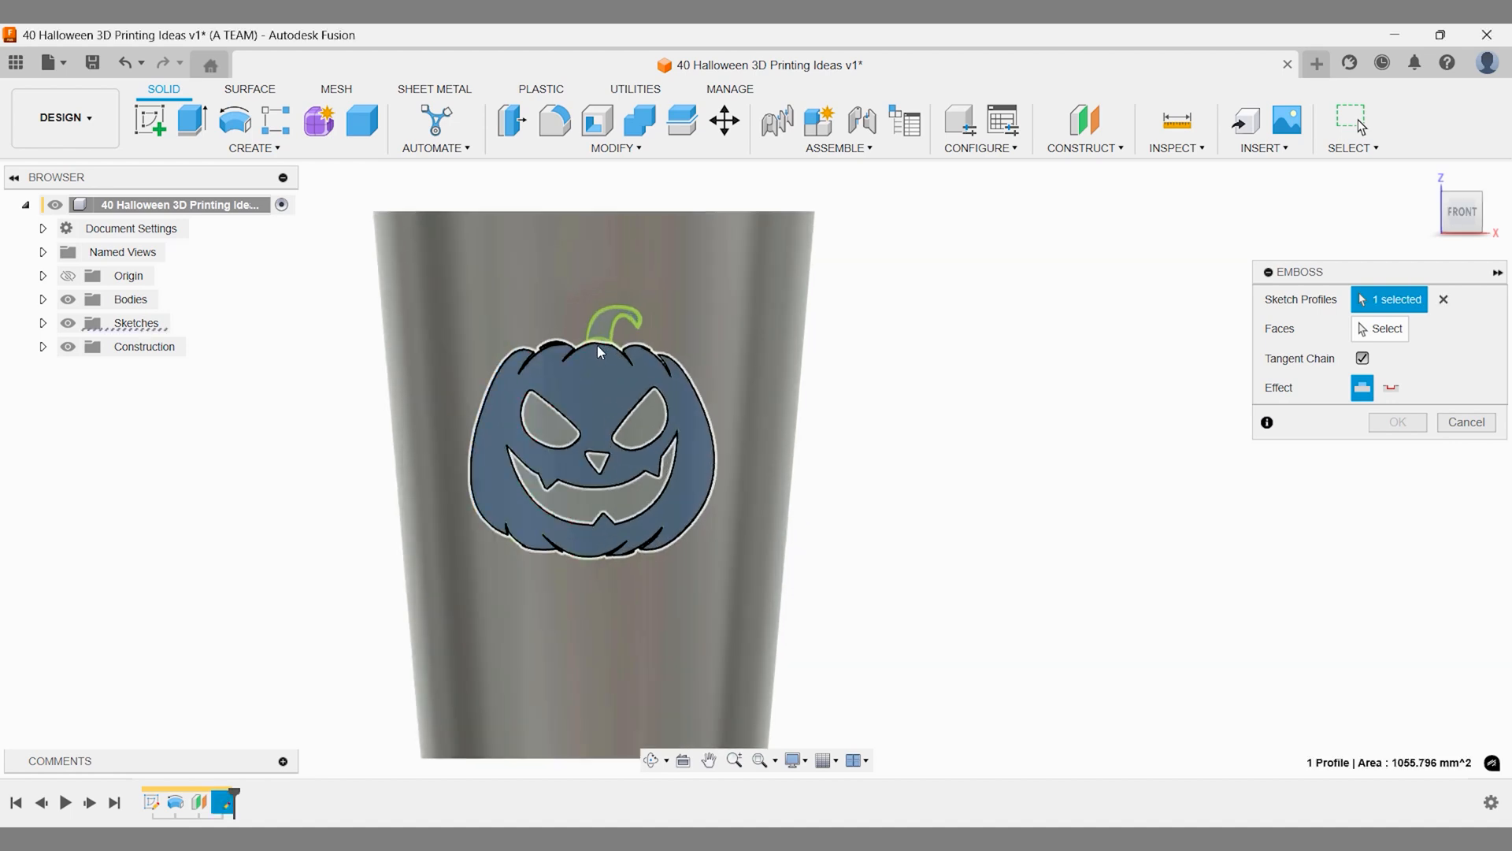
{"action": "scroll", "coordinate": [600, 352], "scroll_direction": "up", "scroll_amount": 2}
{"action": "left_click", "coordinate": [608, 328]}
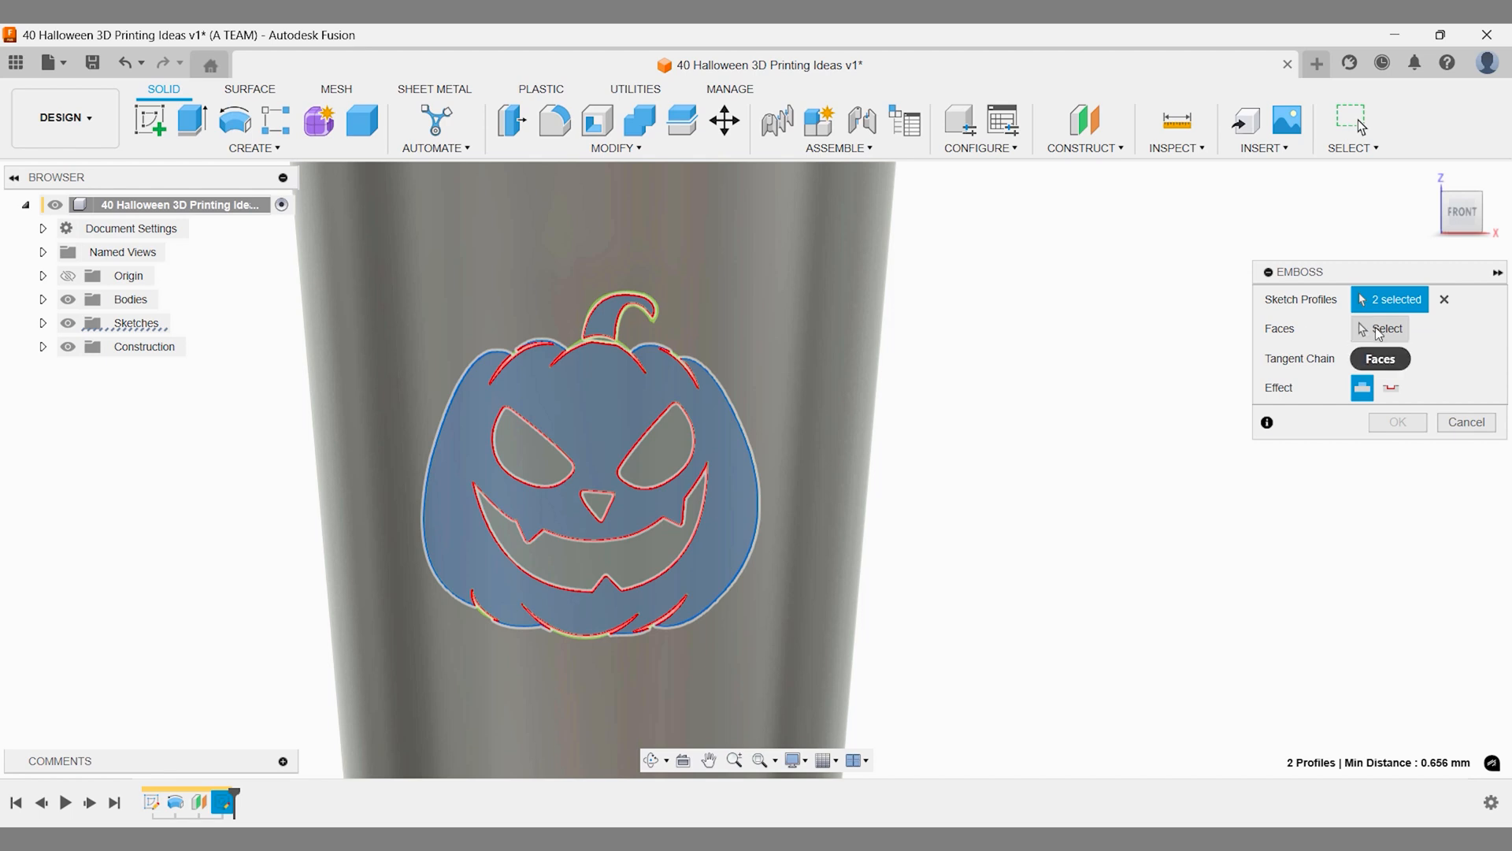
{"action": "left_click", "coordinate": [1304, 324]}
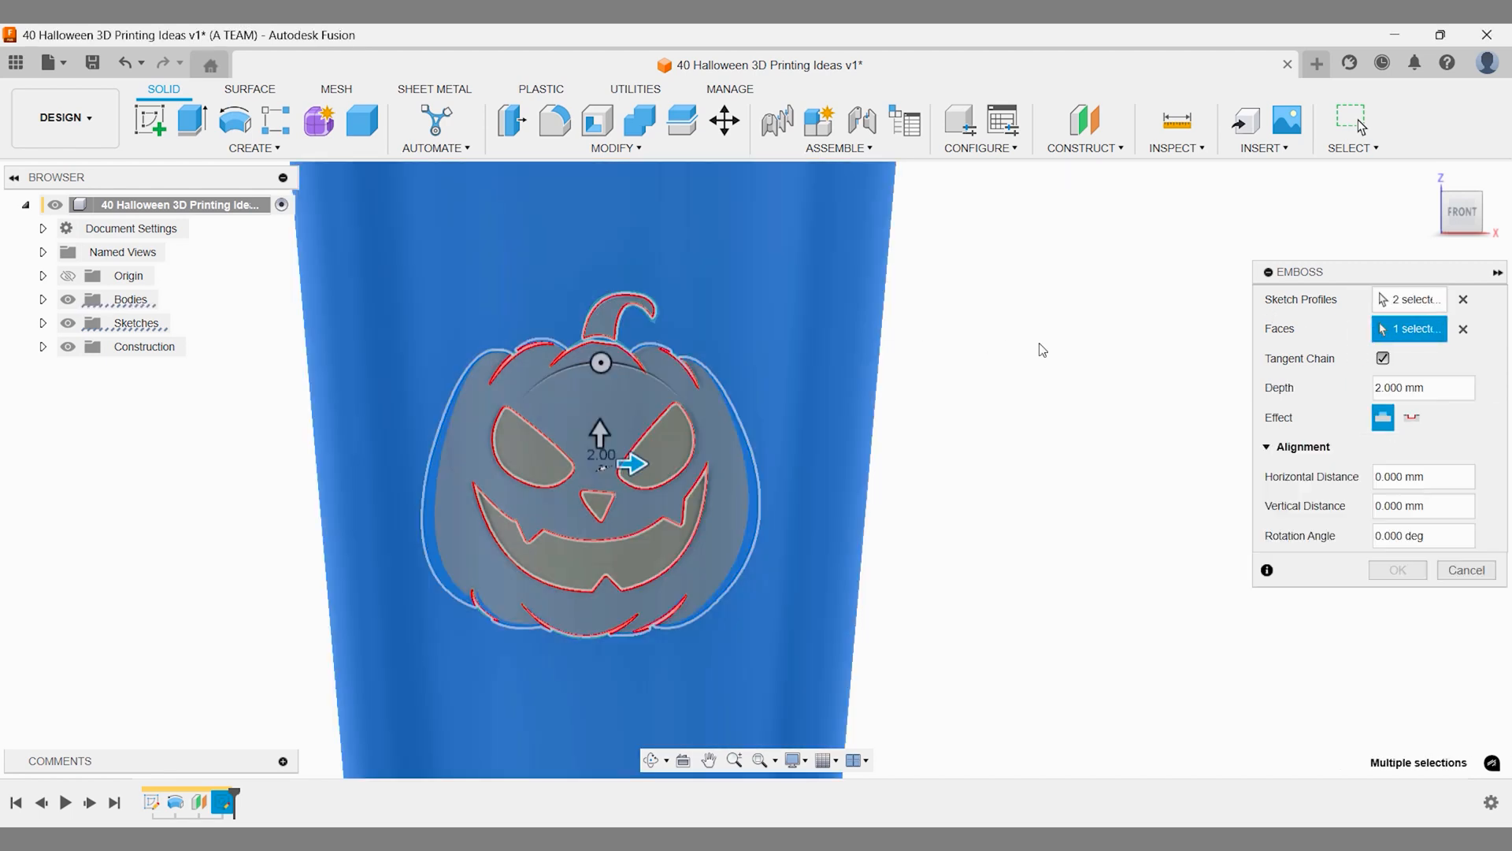
{"action": "scroll", "coordinate": [1046, 352], "scroll_direction": "down", "scroll_amount": 2}
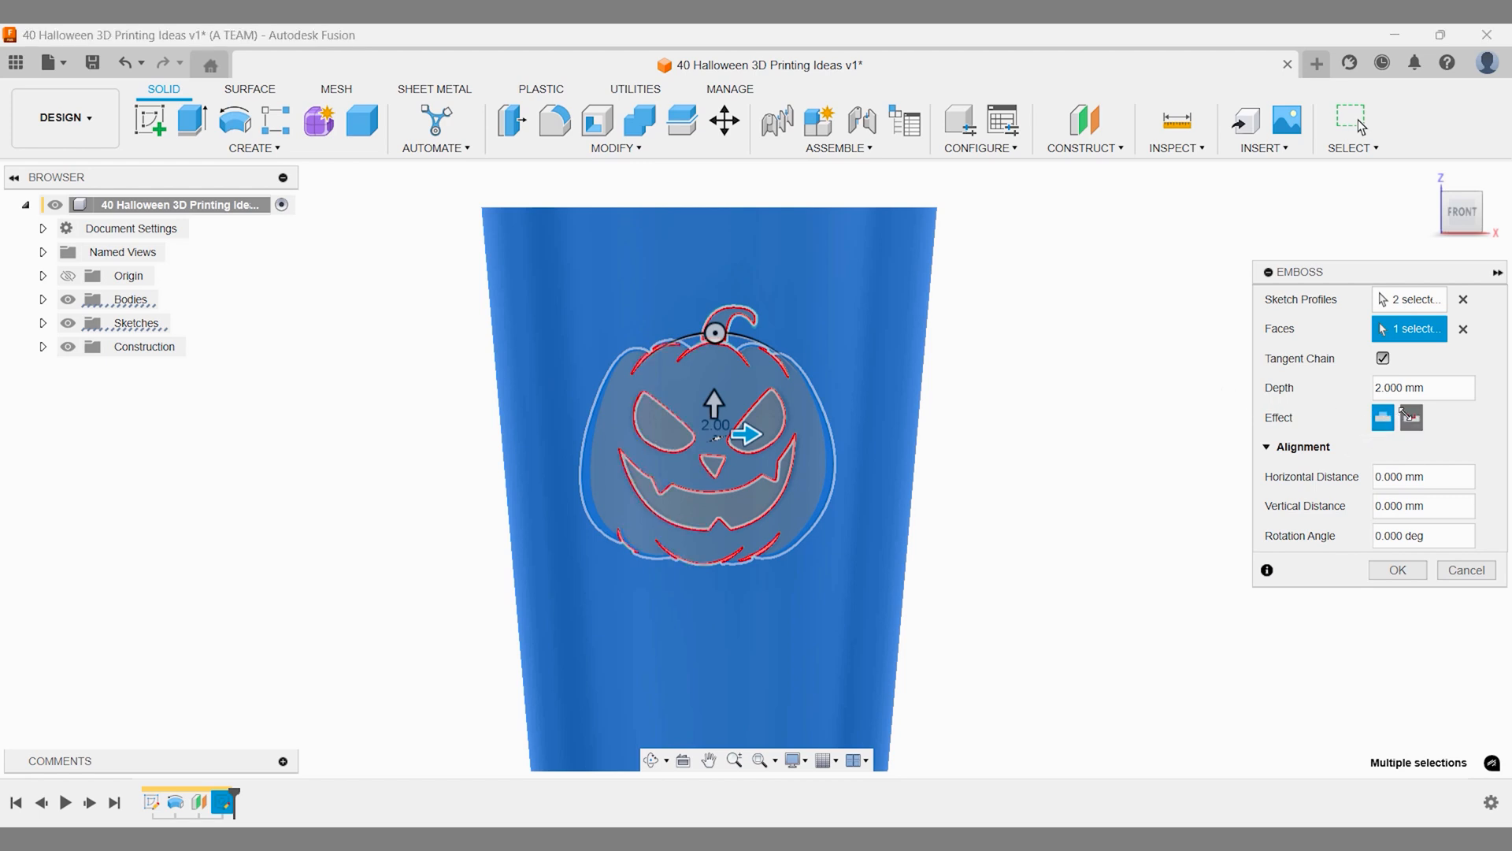
{"action": "left_click", "coordinate": [1441, 191]}
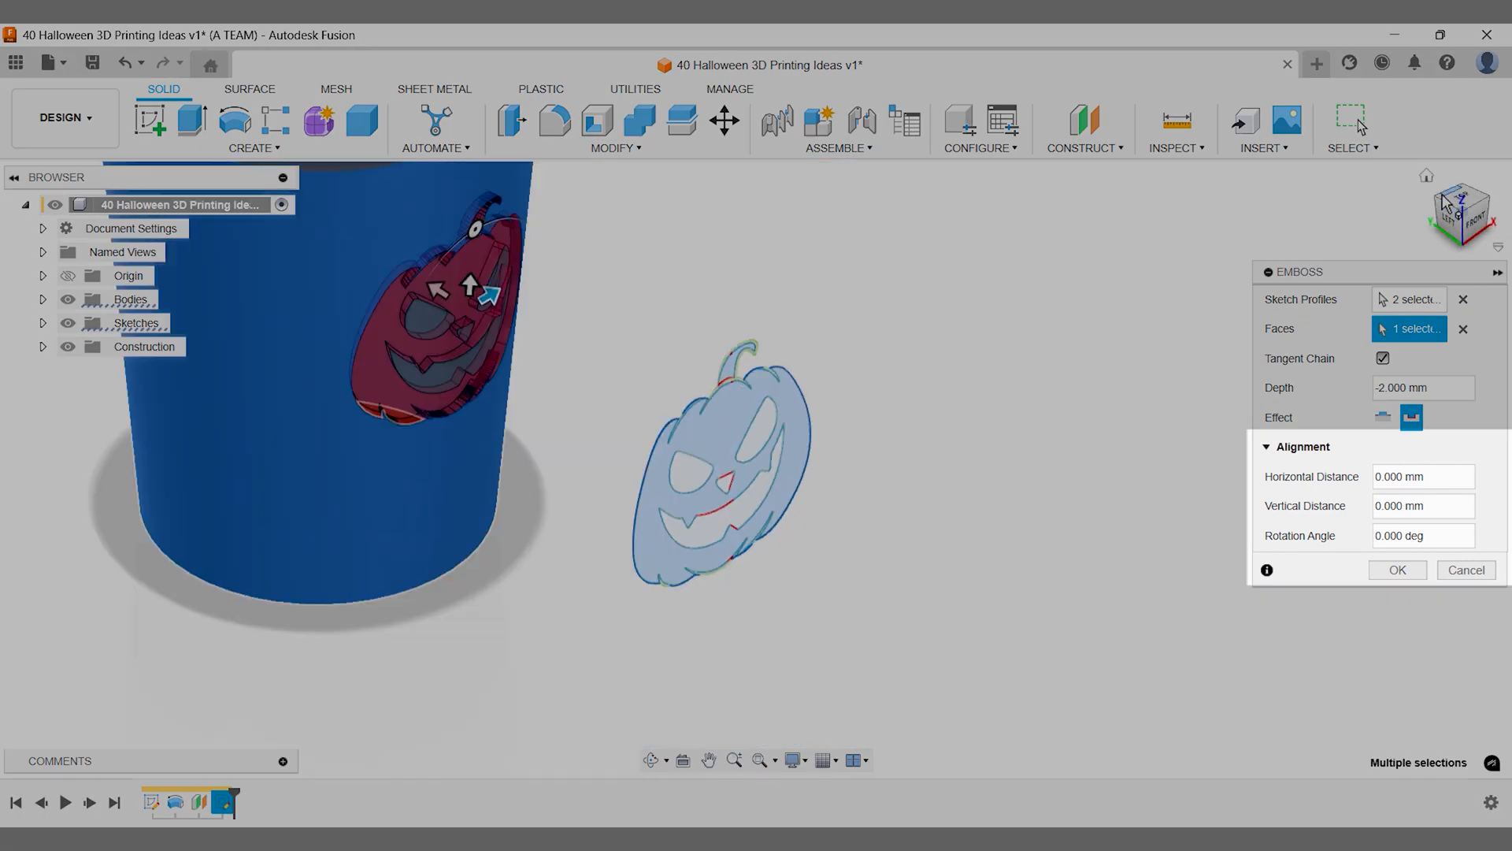
{"action": "left_click", "coordinate": [1464, 233]}
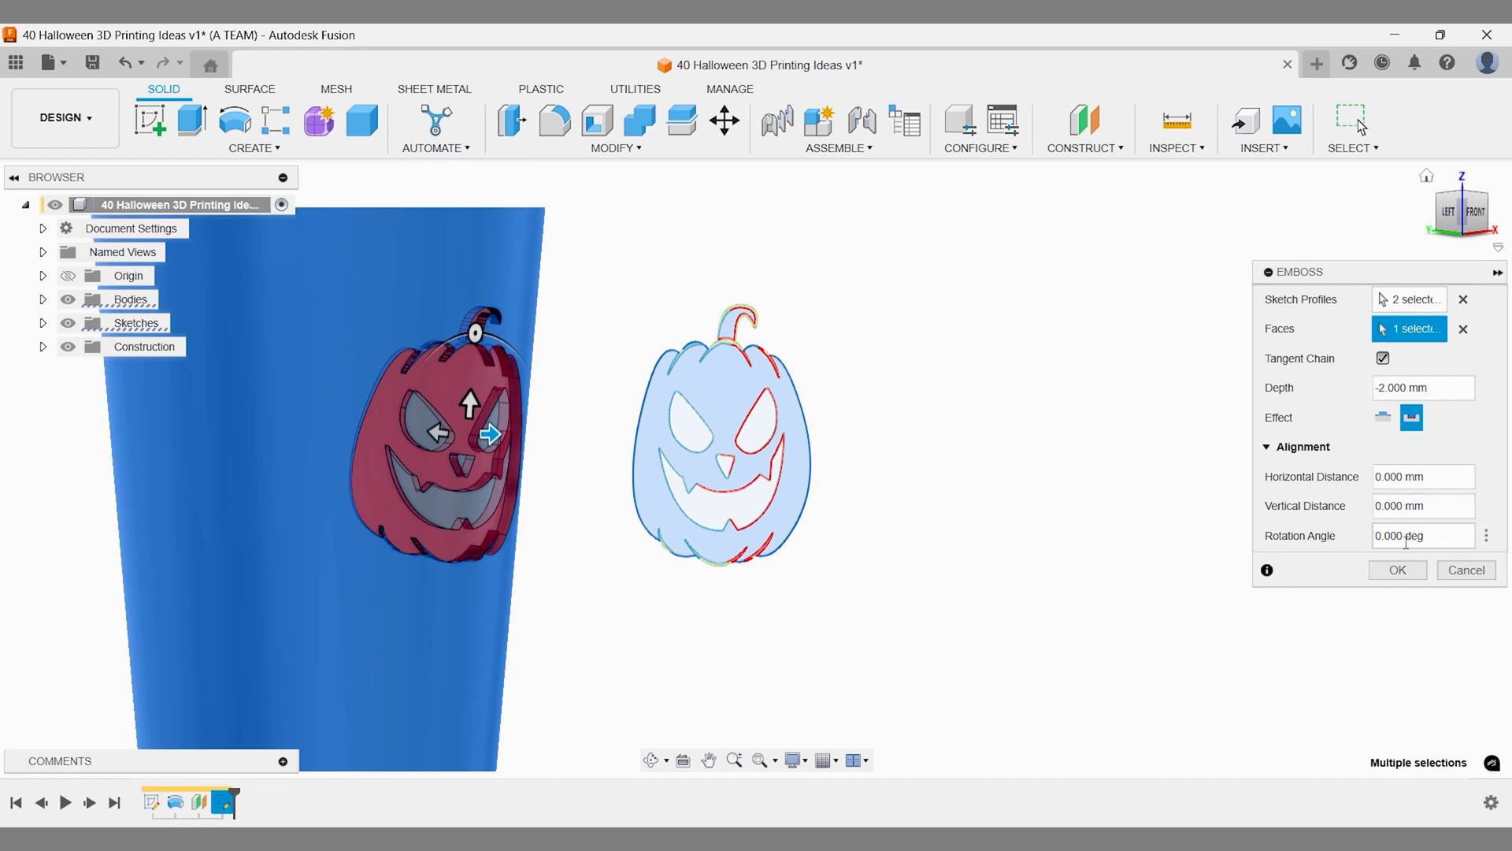
{"action": "left_click", "coordinate": [1400, 572]}
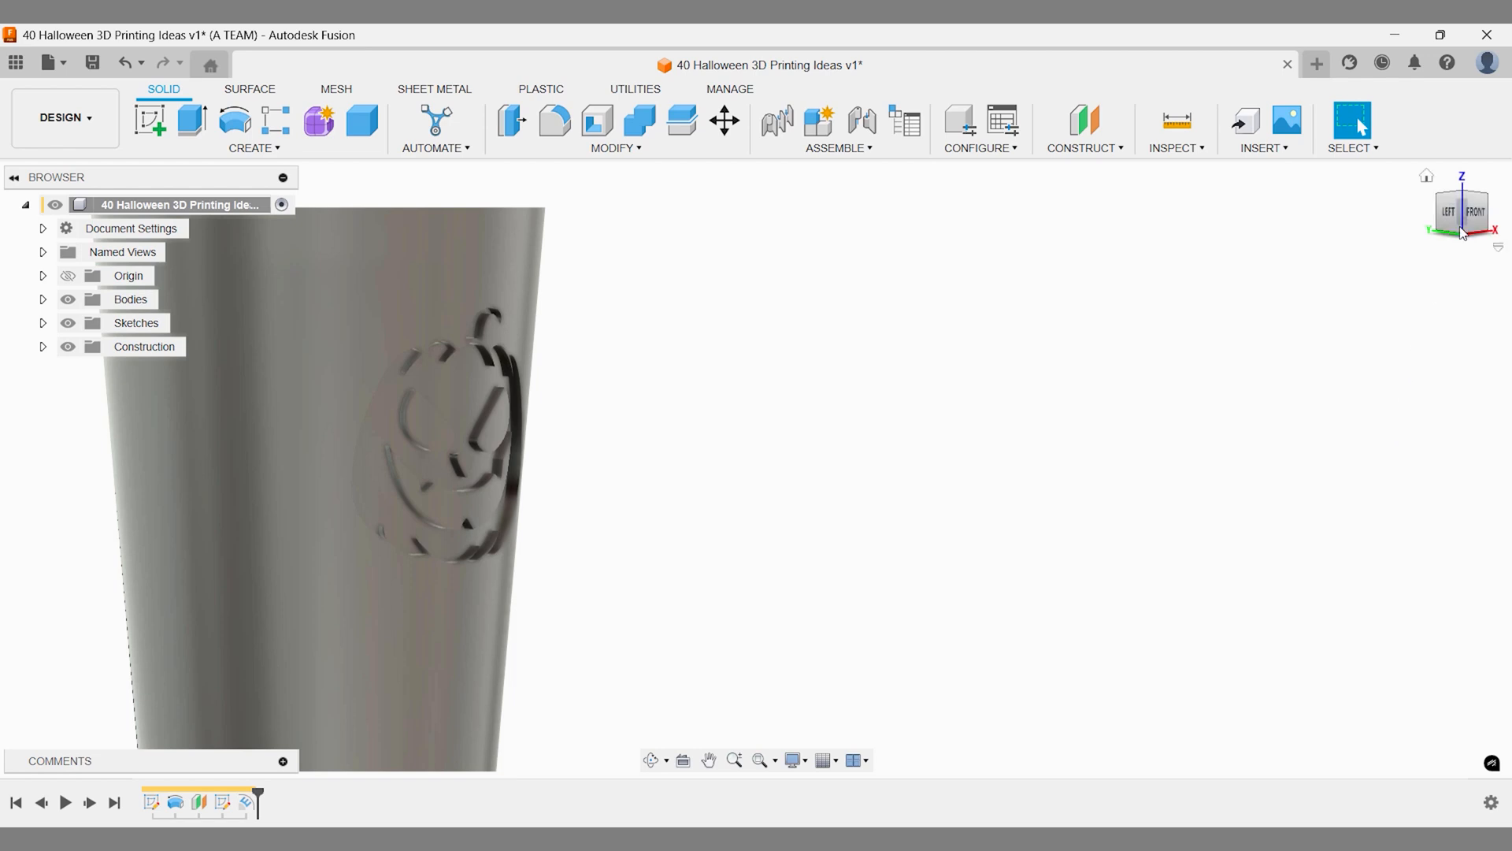
- Apply a Full Round Fillet to the cup's top rim, with the flat rim face as the center face
{"action": "left_click", "coordinate": [1428, 178]}
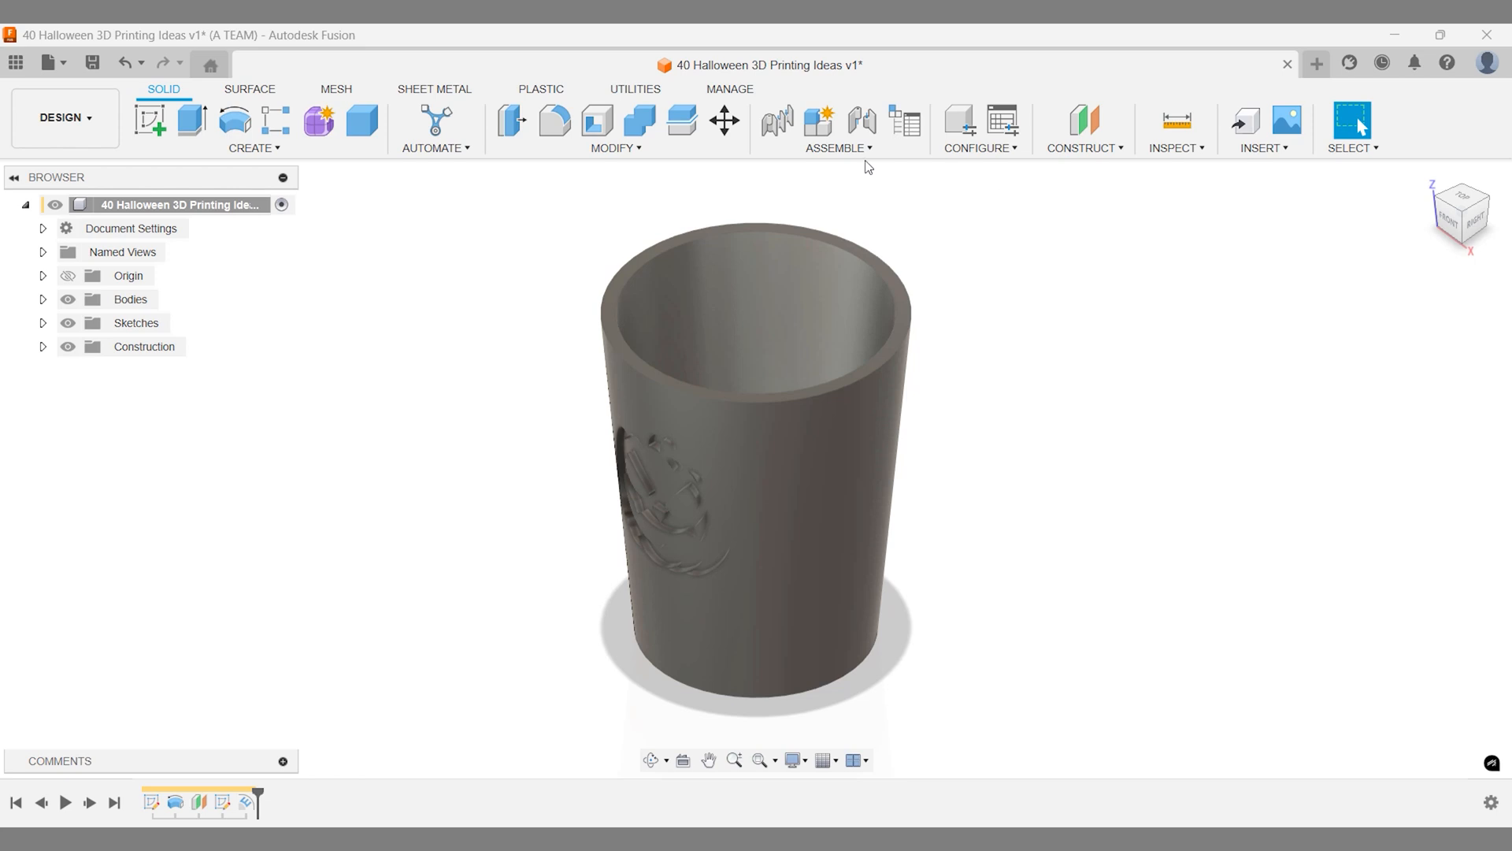
{"action": "left_click", "coordinate": [569, 128]}
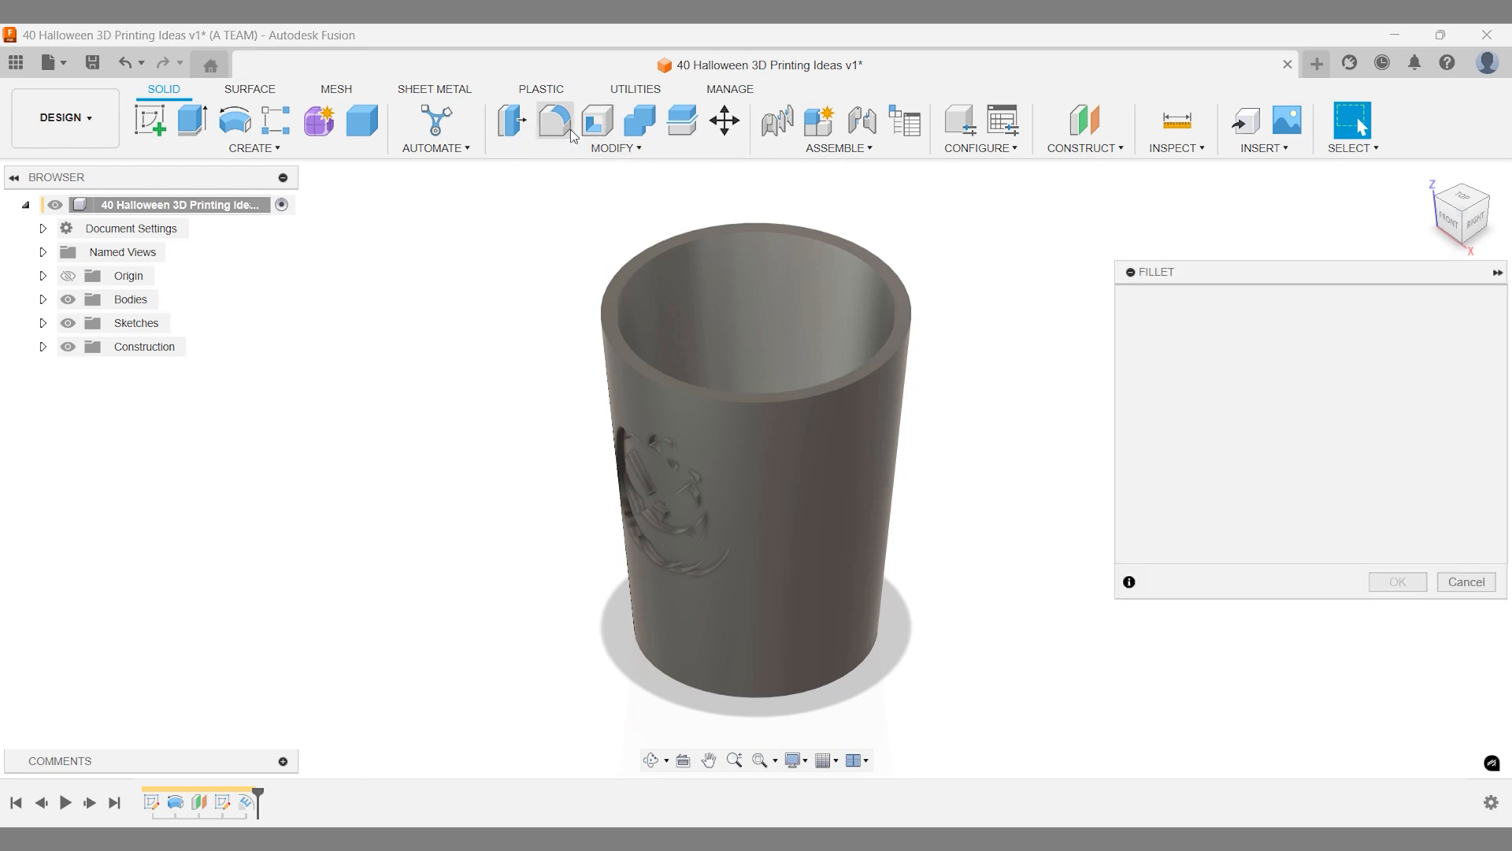
{"action": "left_click", "coordinate": [638, 270]}
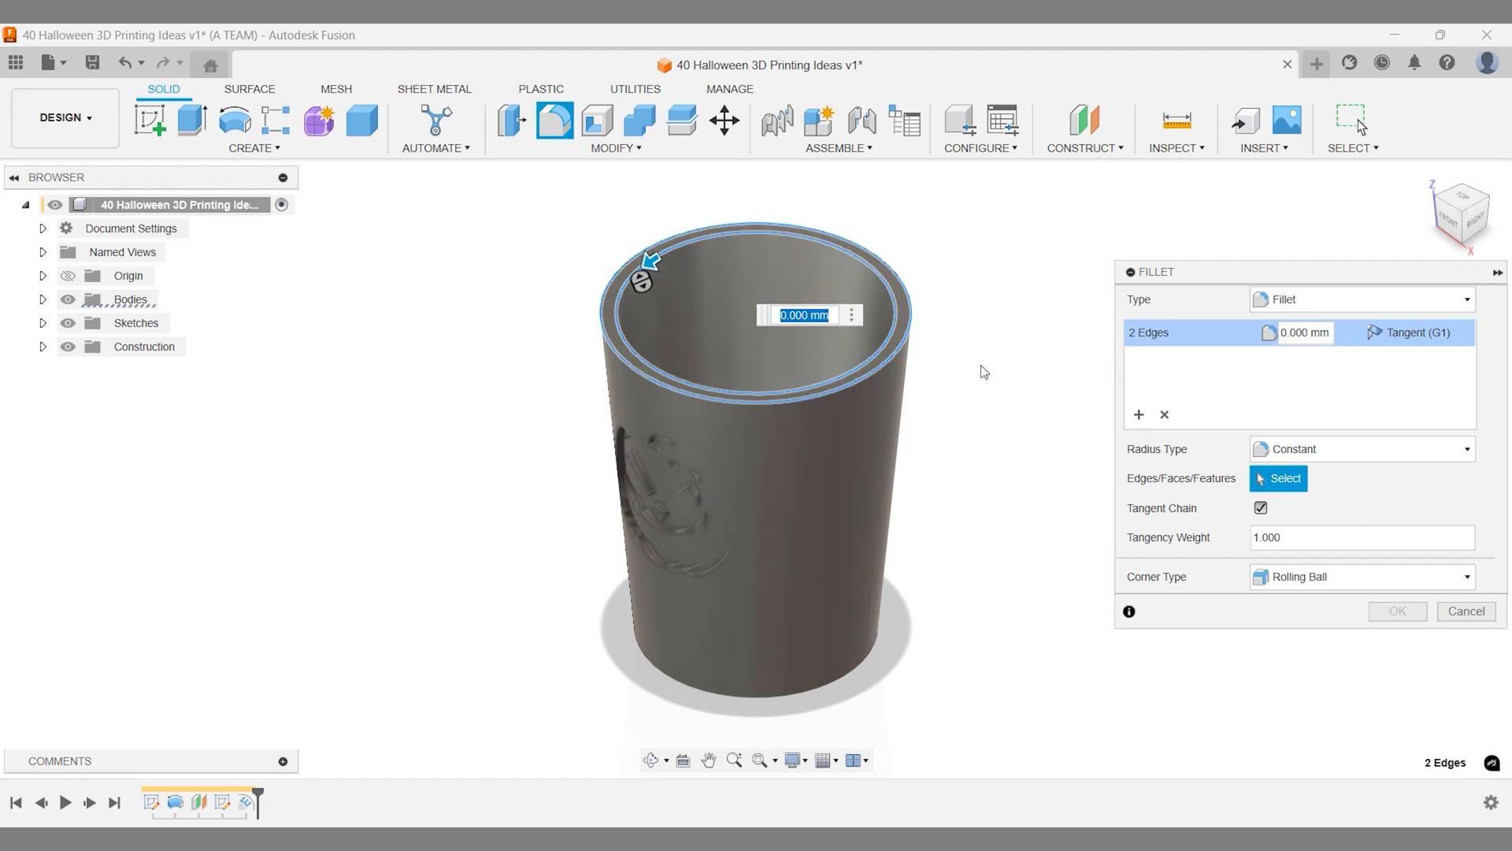
{"action": "left_click", "coordinate": [1264, 448]}
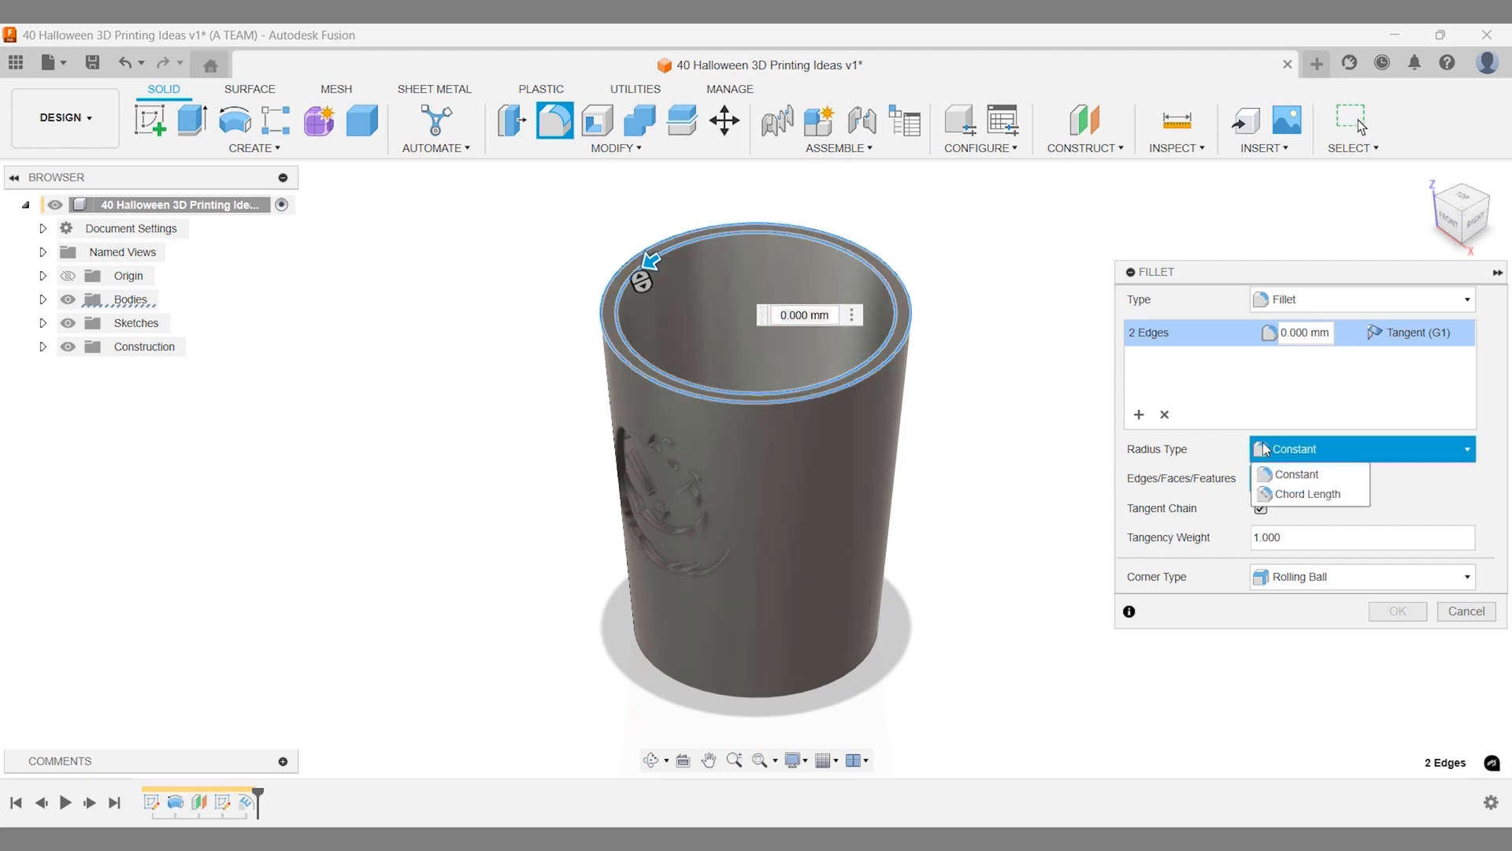
{"action": "left_click", "coordinate": [1296, 473]}
{"action": "left_click", "coordinate": [1297, 579]}
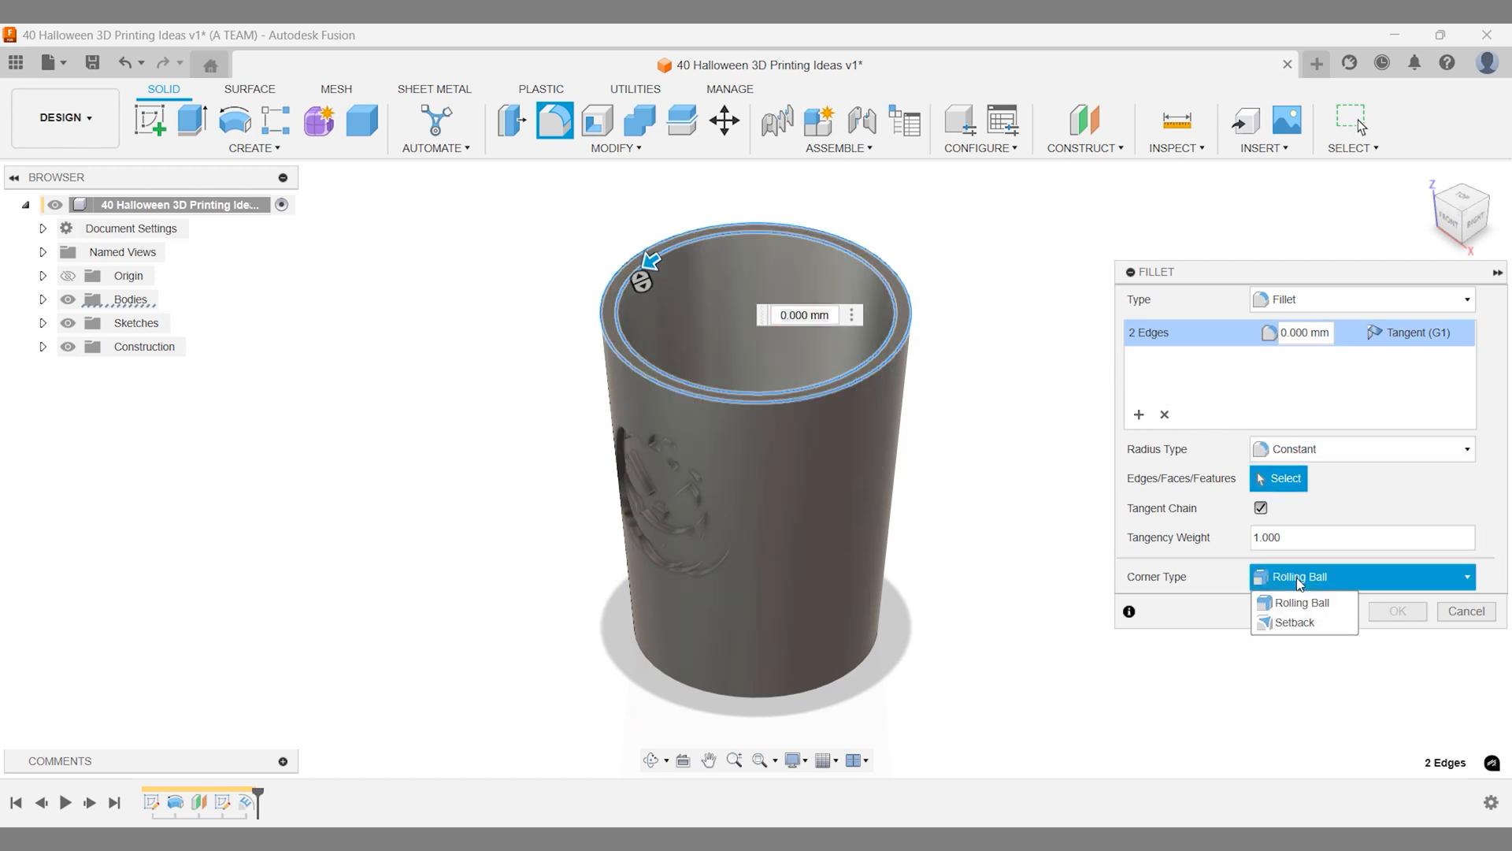
{"action": "left_click", "coordinate": [1298, 580]}
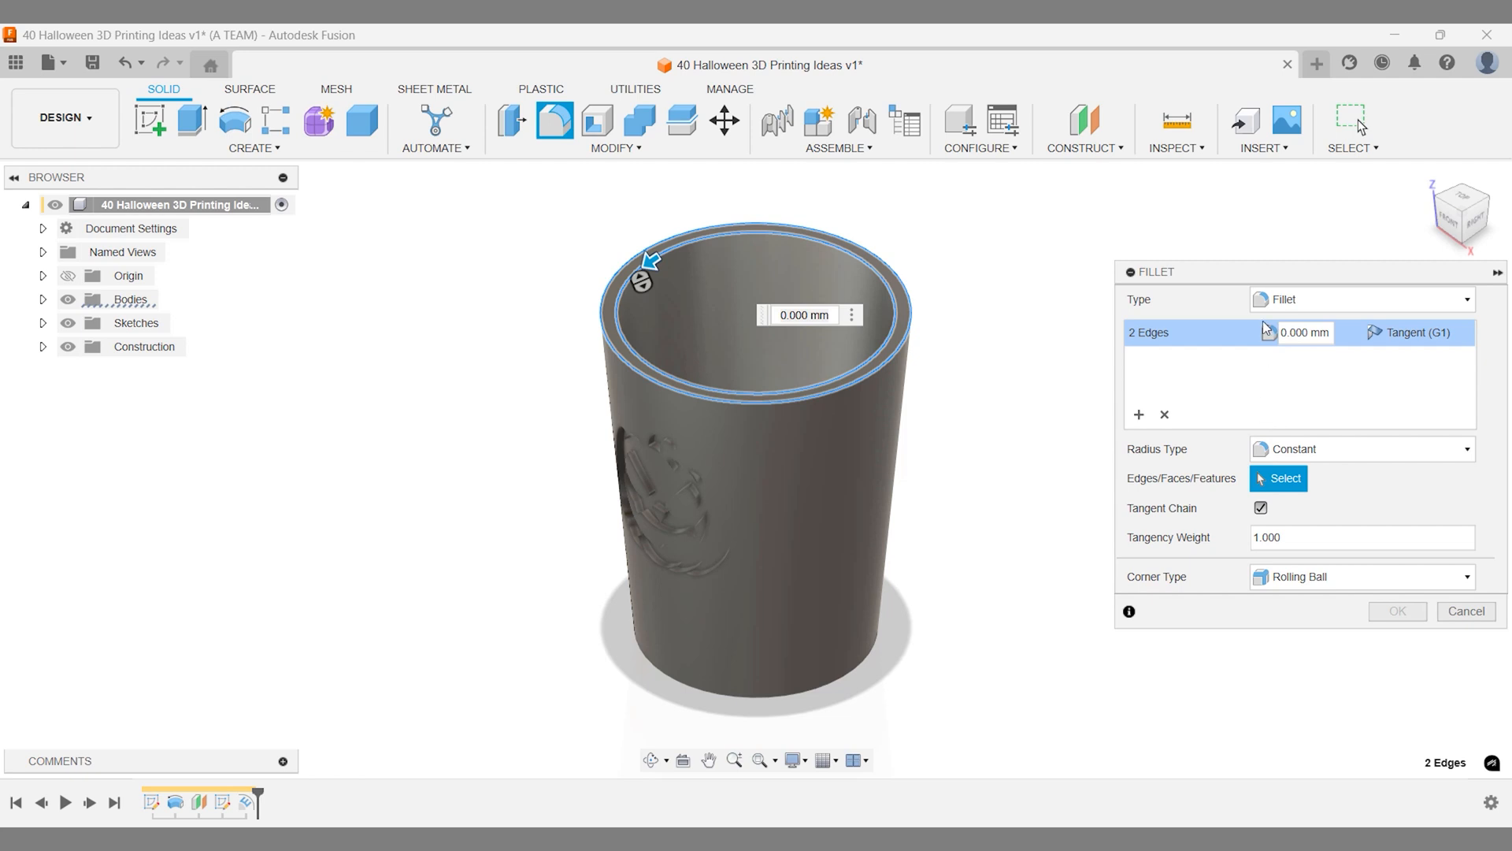
{"action": "left_click", "coordinate": [1276, 300]}
{"action": "left_click", "coordinate": [1303, 361]}
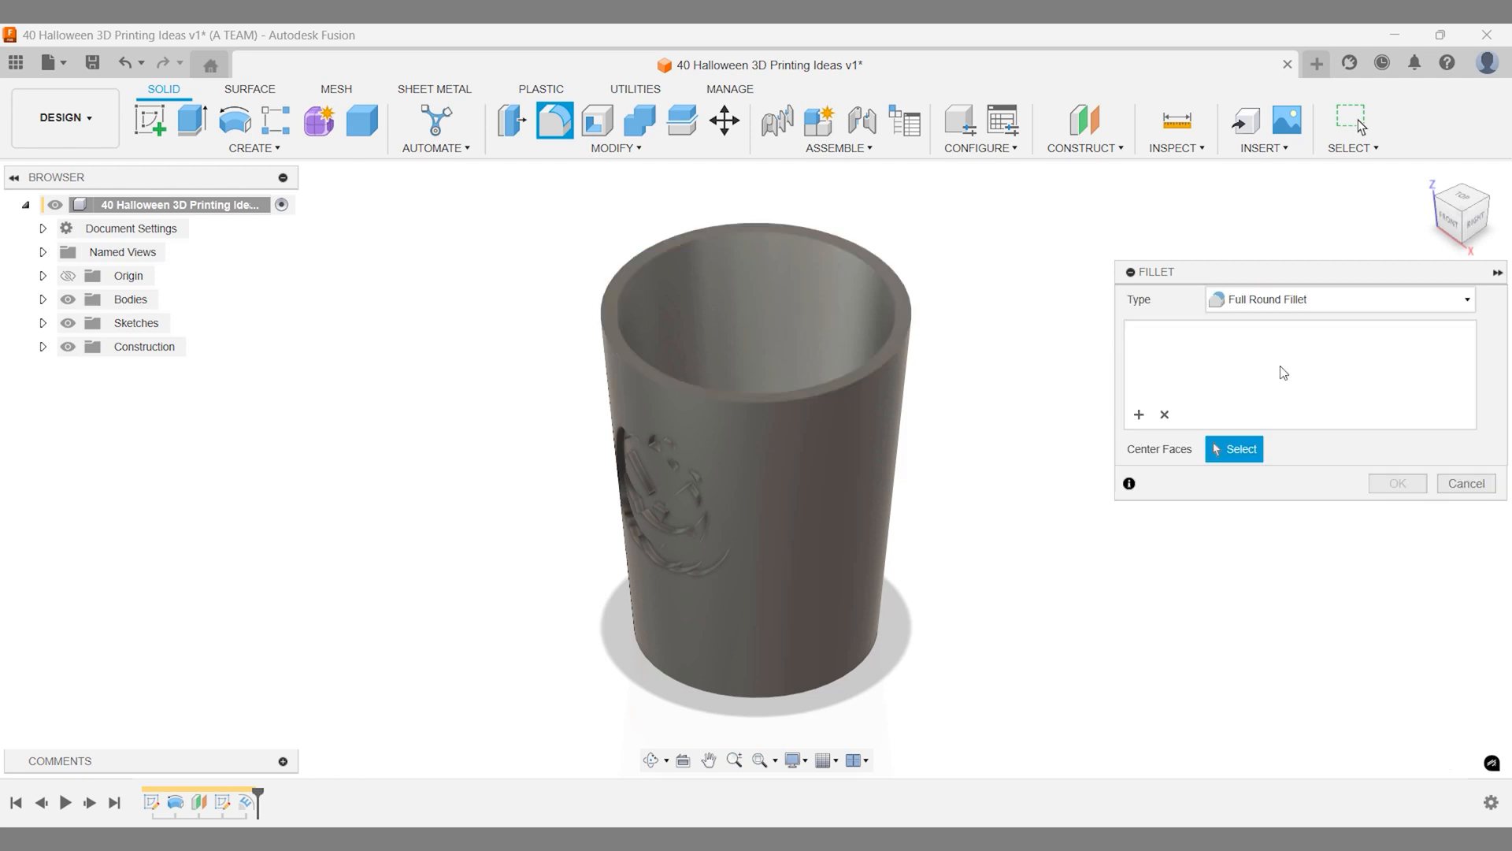
{"action": "left_click", "coordinate": [904, 329]}
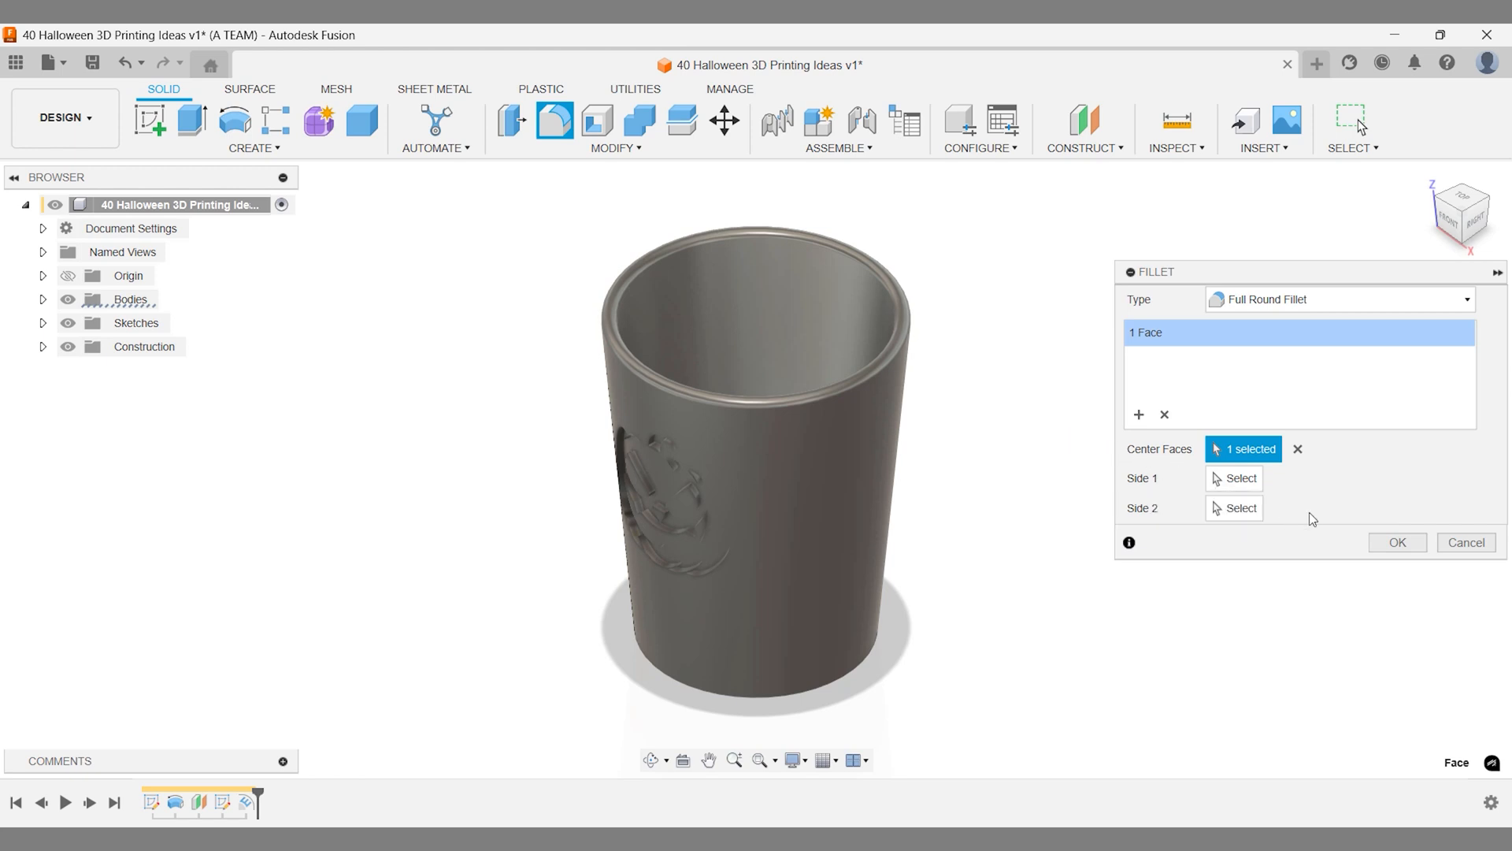
{"action": "left_click", "coordinate": [1377, 544]}
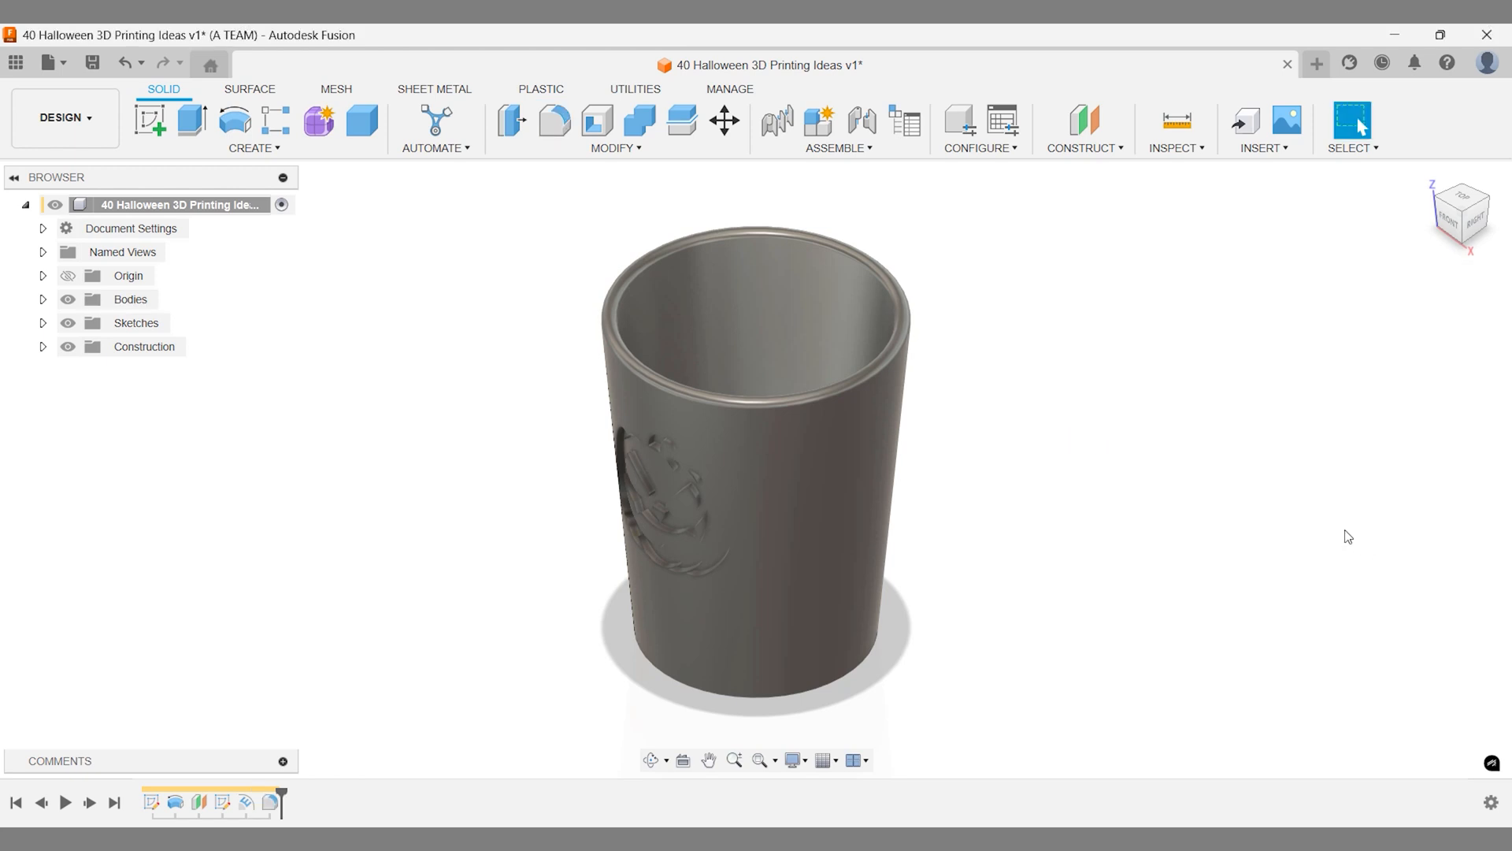
- Apply a constant 3 mm Fillet to the outer edge of the cup's base
{"action": "left_click", "coordinate": [1464, 239]}
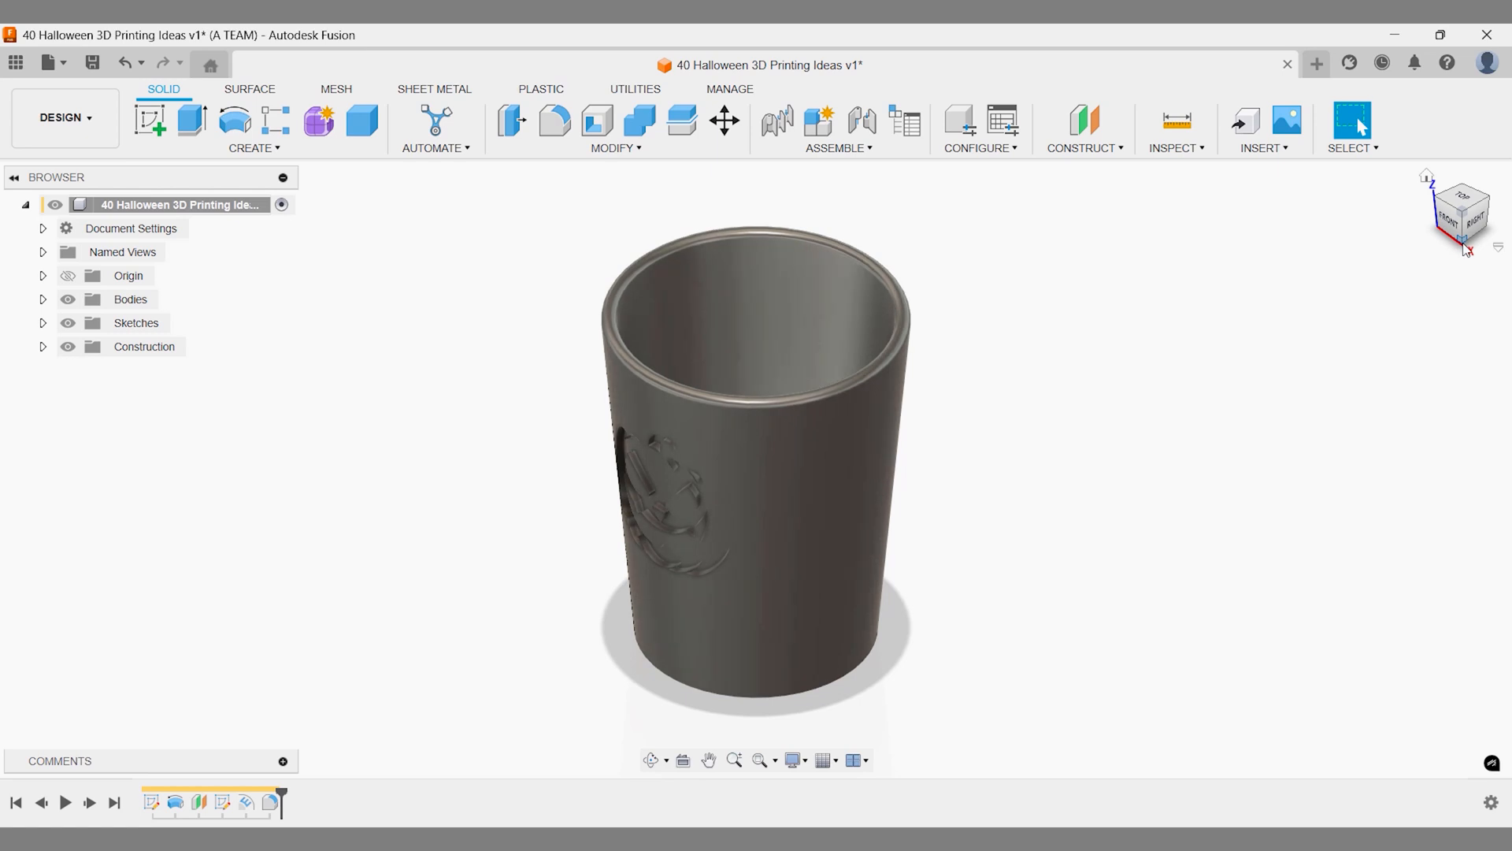
{"action": "right_click", "coordinate": [927, 599]}
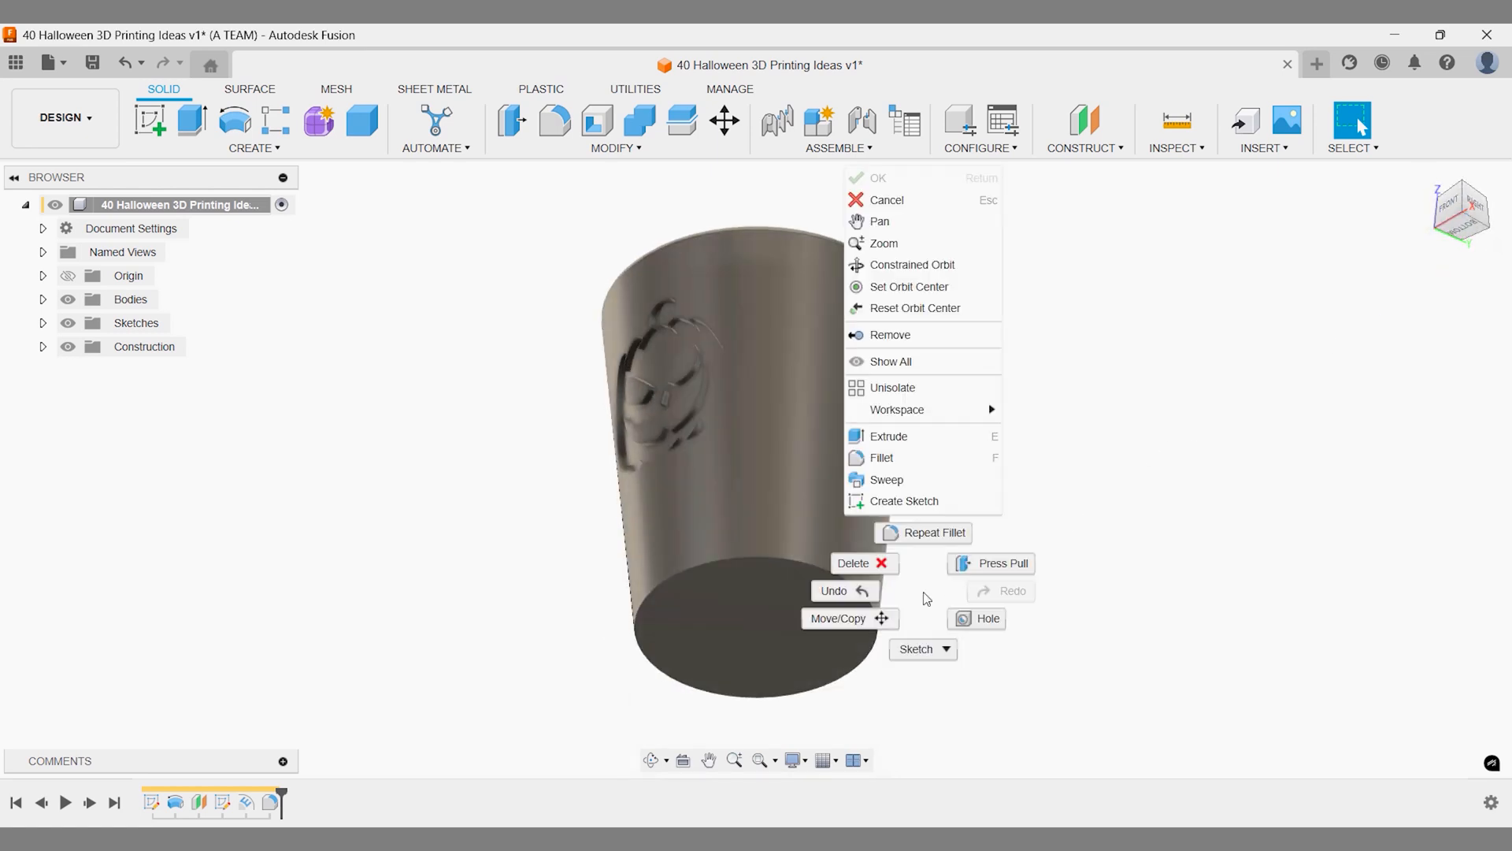
{"action": "left_click", "coordinate": [931, 538]}
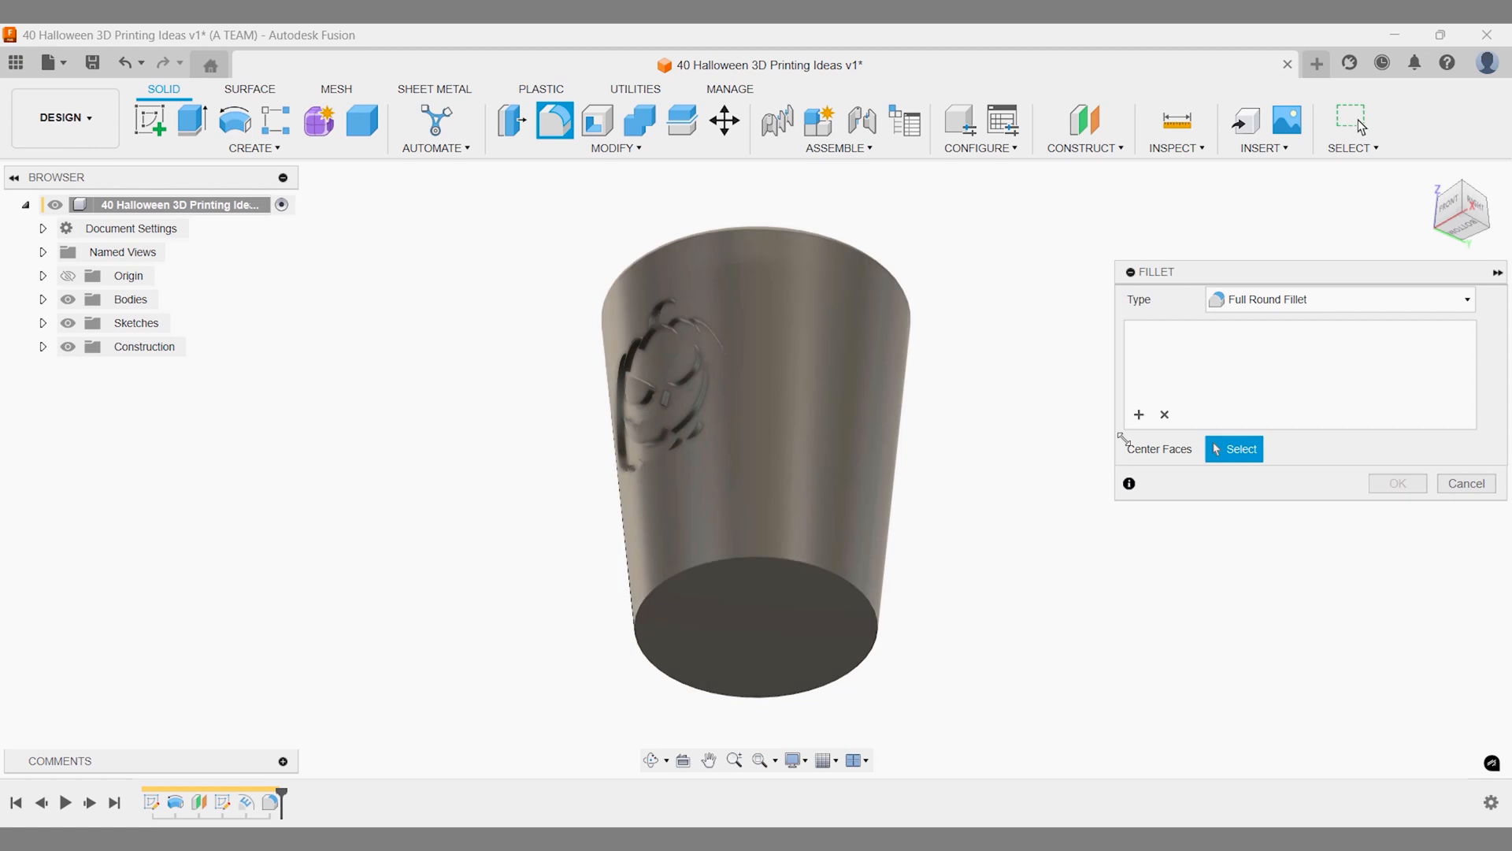
{"action": "left_click", "coordinate": [1229, 301]}
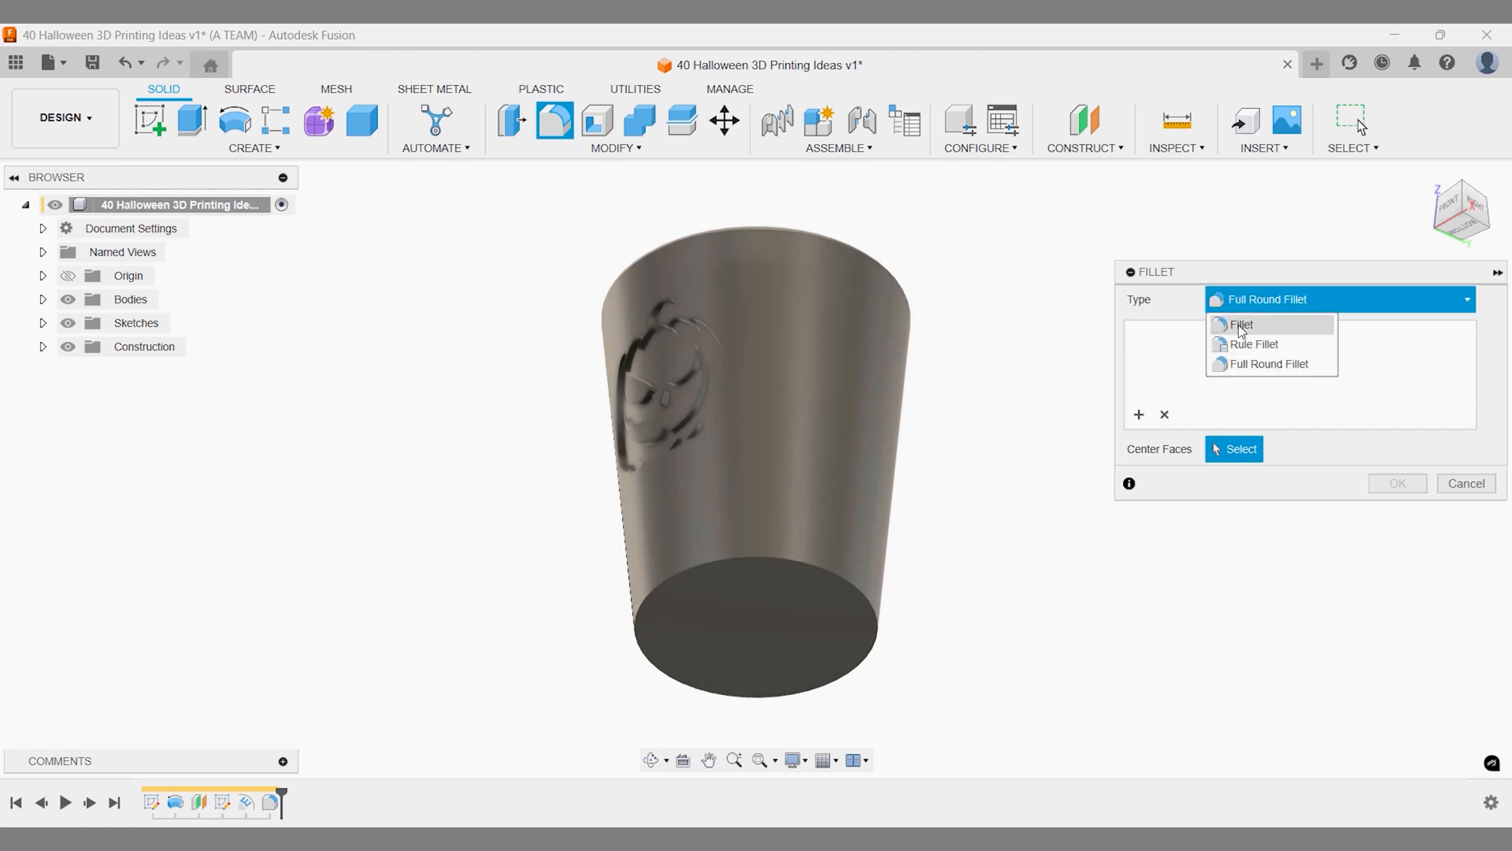
{"action": "left_click", "coordinate": [1238, 324]}
{"action": "left_click", "coordinate": [873, 609]}
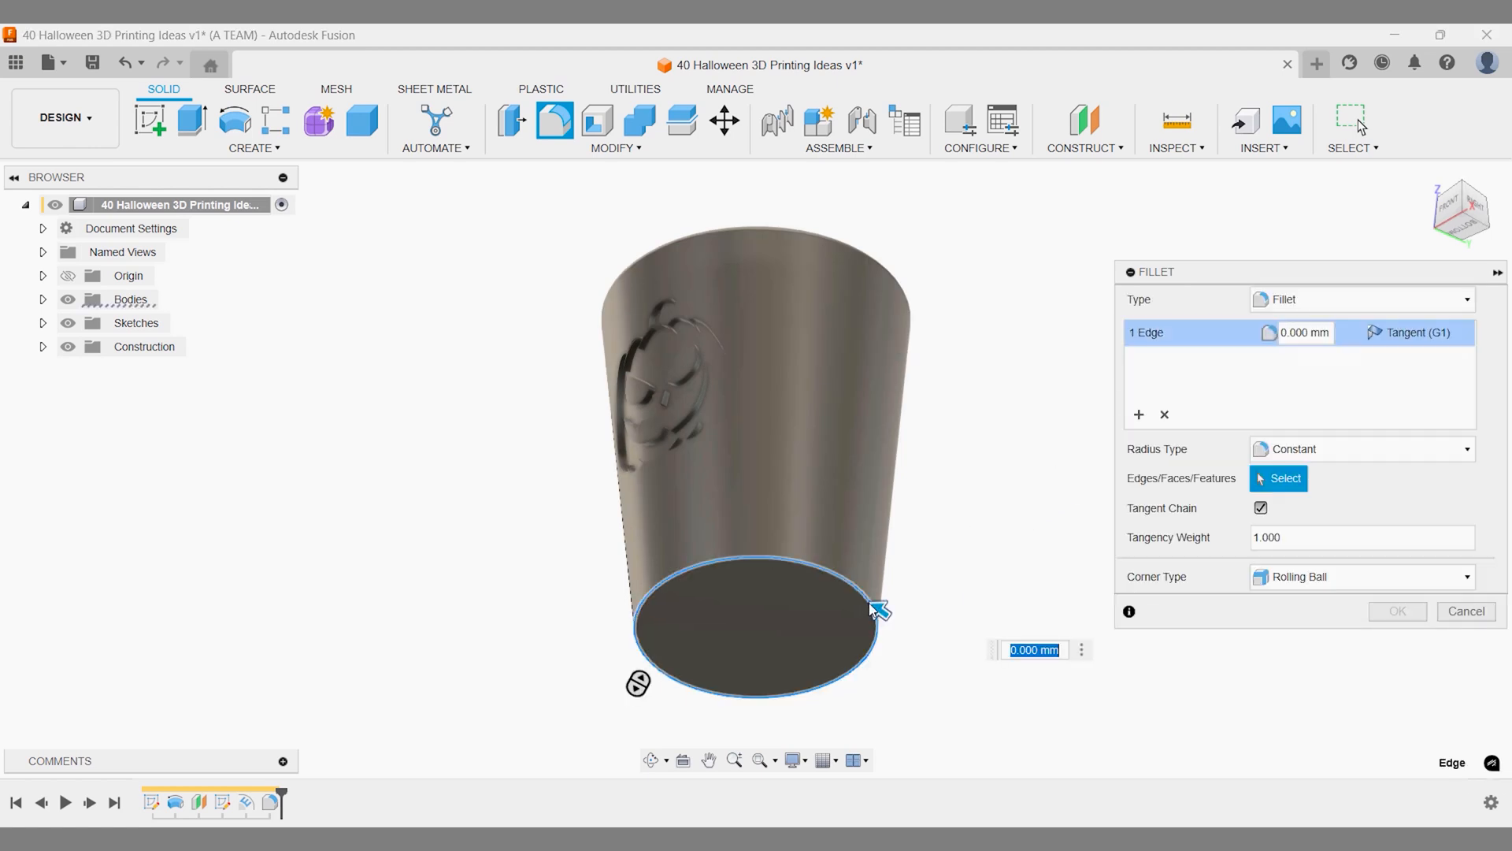
{"action": "type", "text": "3"}
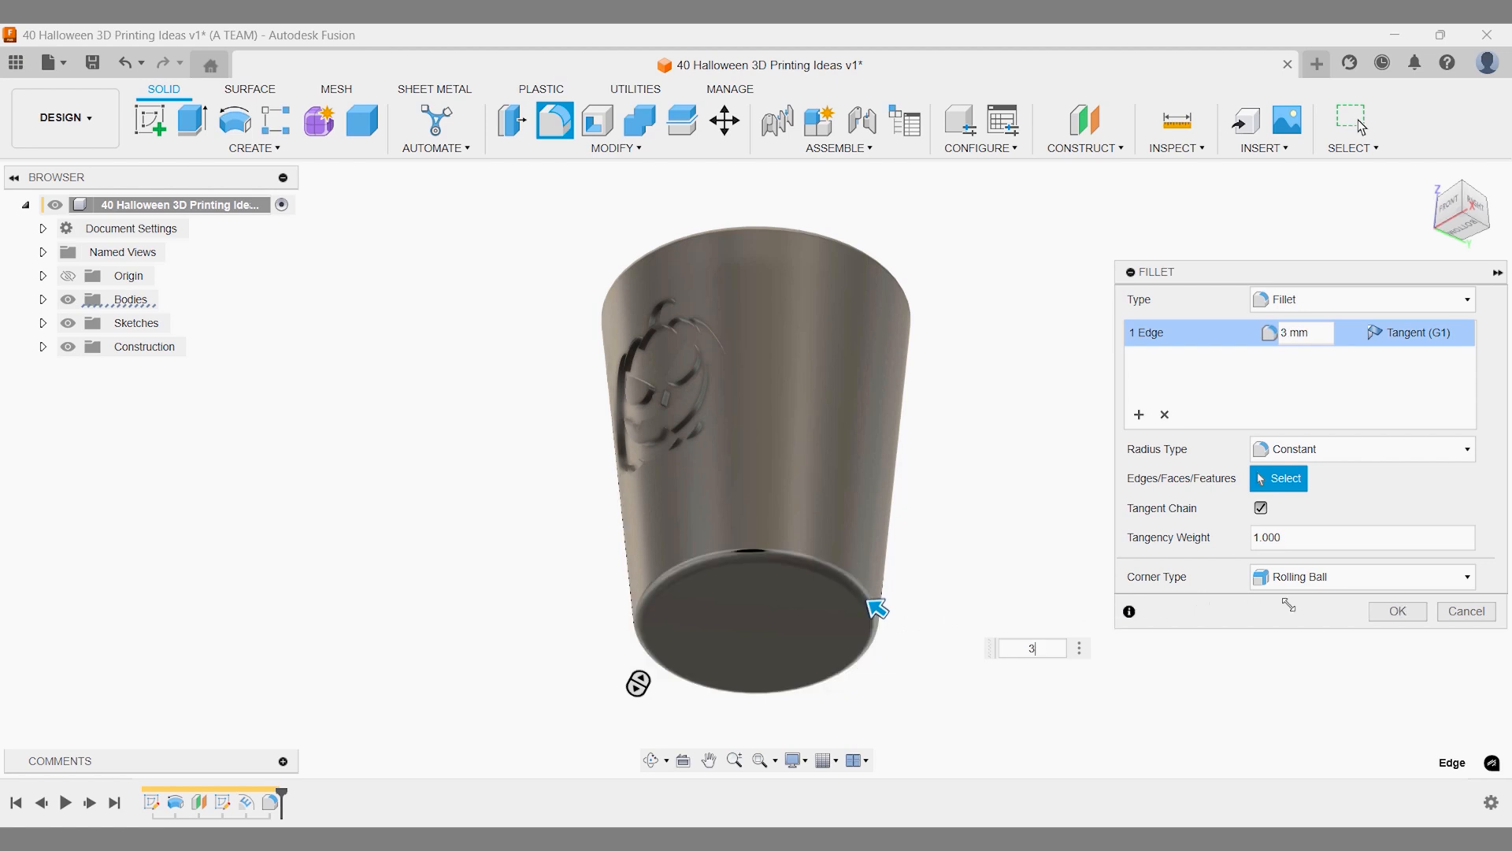
{"action": "left_click", "coordinate": [1387, 611]}
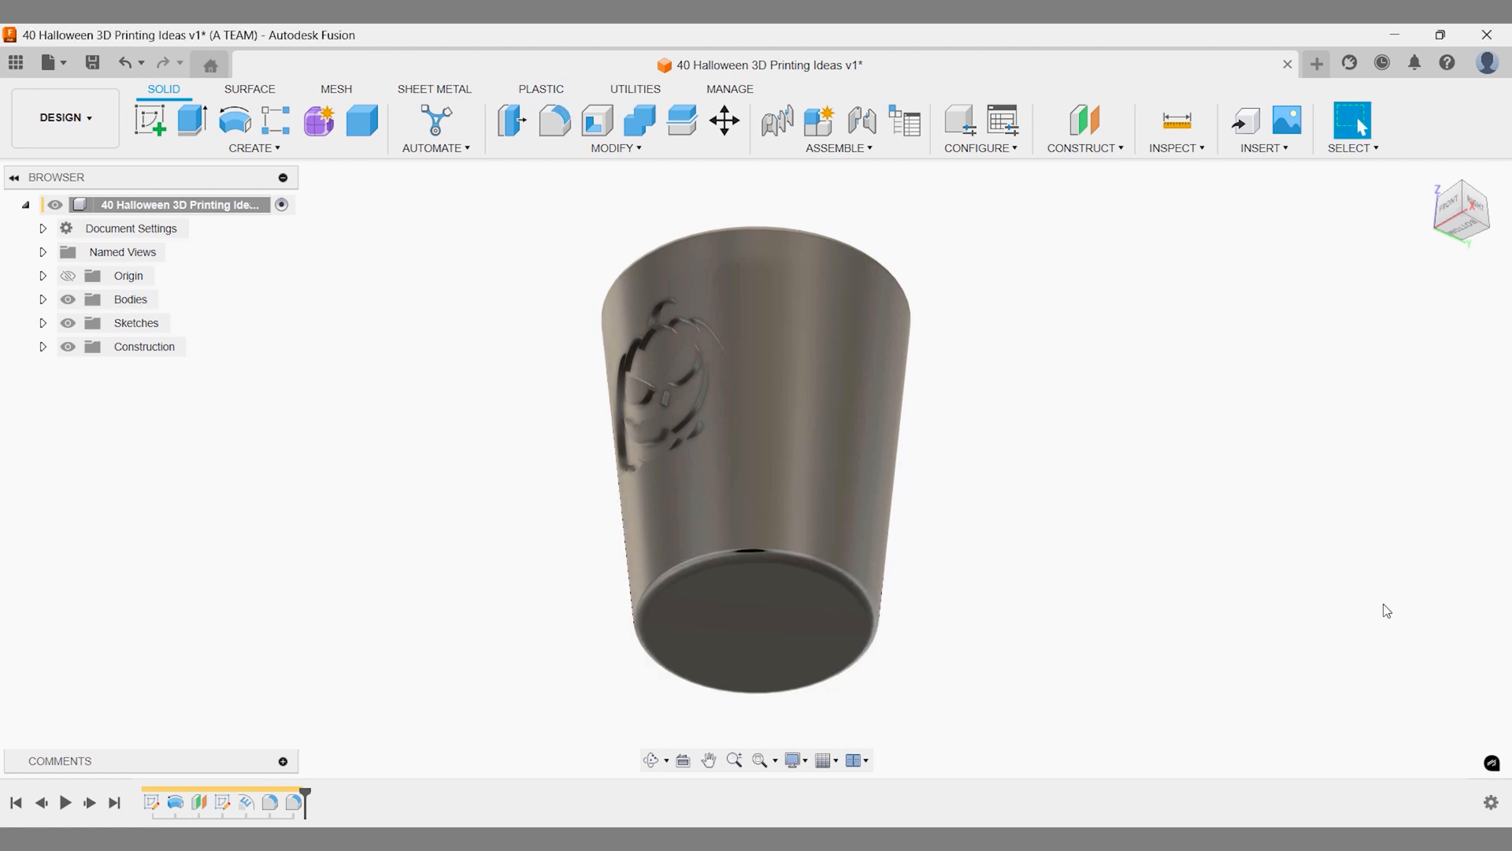
- Search the appearance library for black and apply Coating - Black Oxide to the whole cup body
{"action": "left_click", "coordinate": [1453, 215]}
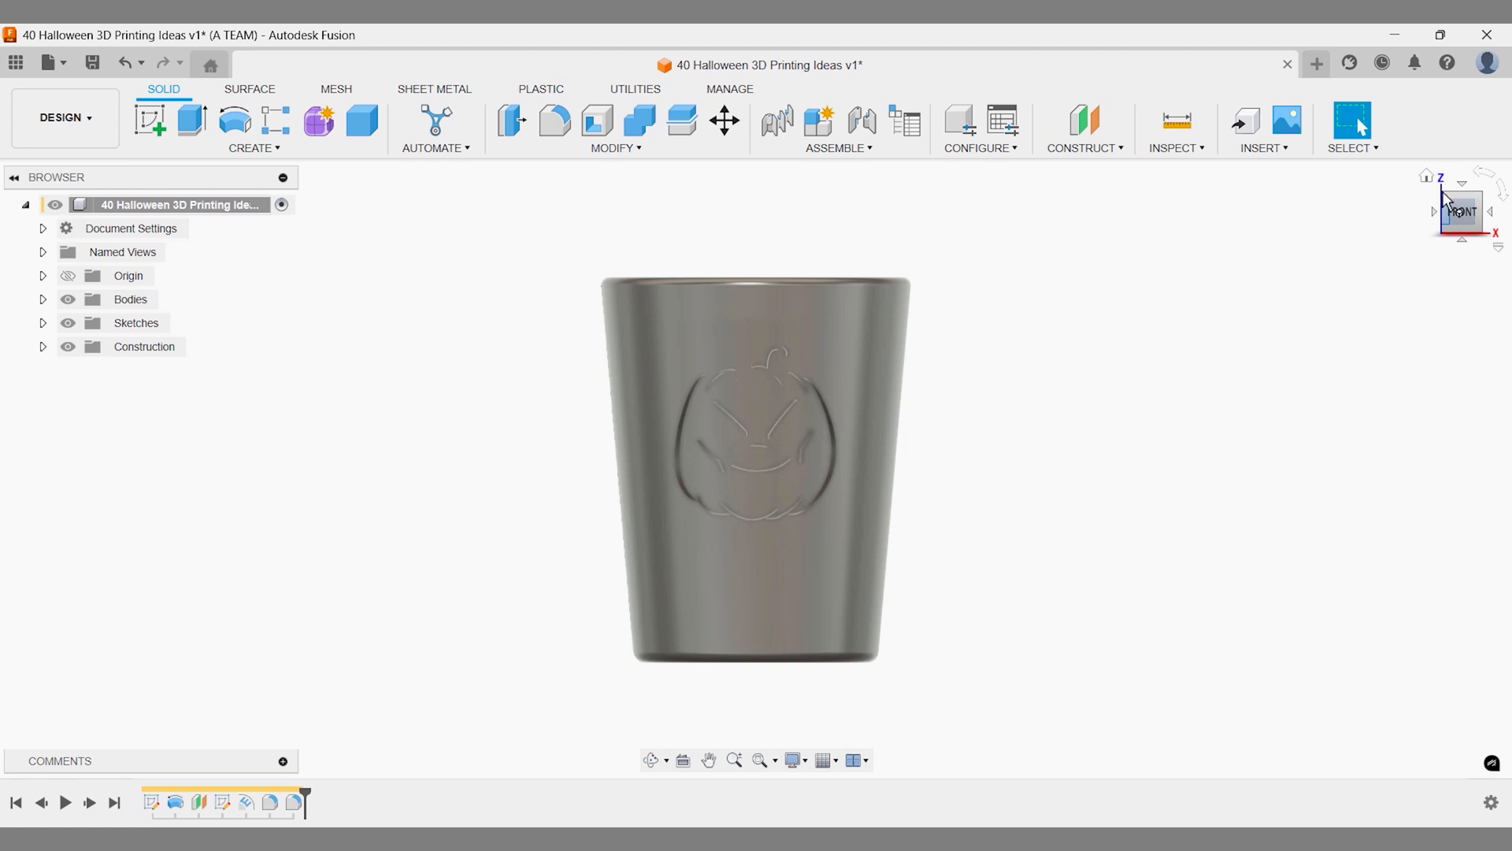
{"action": "left_click", "coordinate": [1427, 178]}
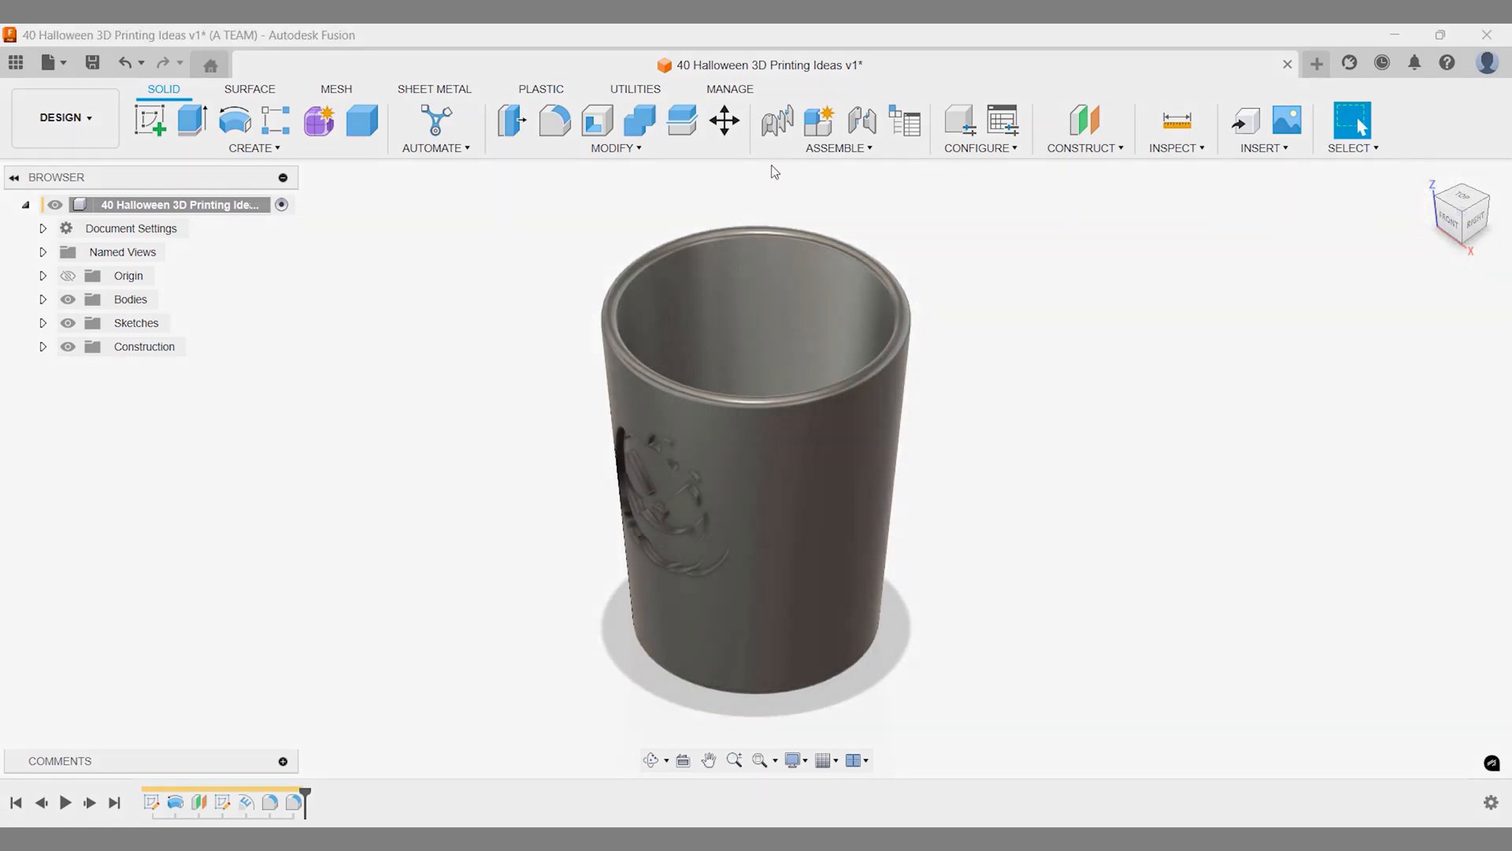
{"action": "left_click", "coordinate": [678, 154]}
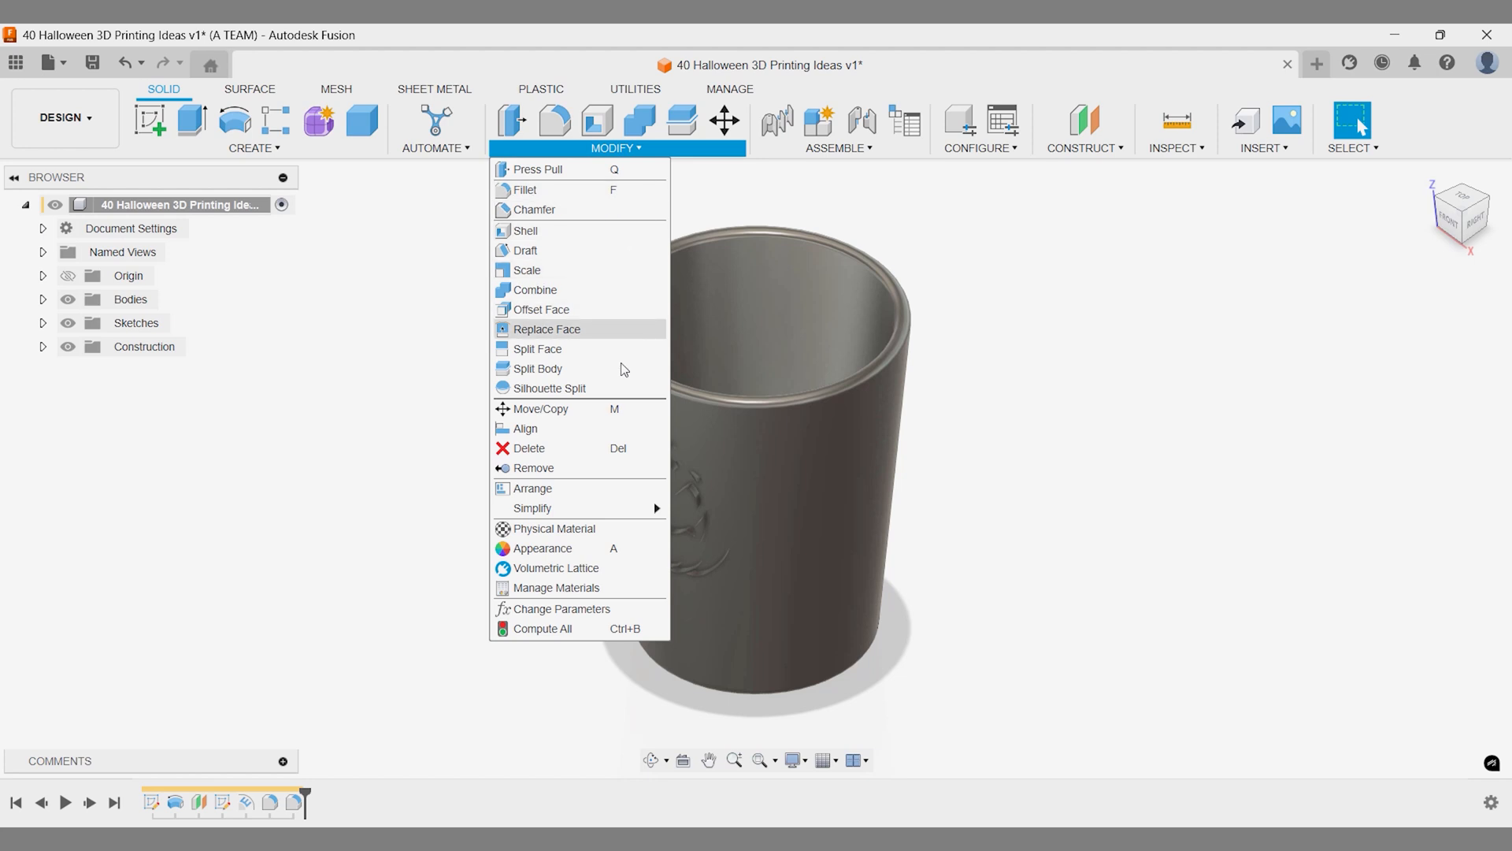
{"action": "left_click", "coordinate": [582, 550]}
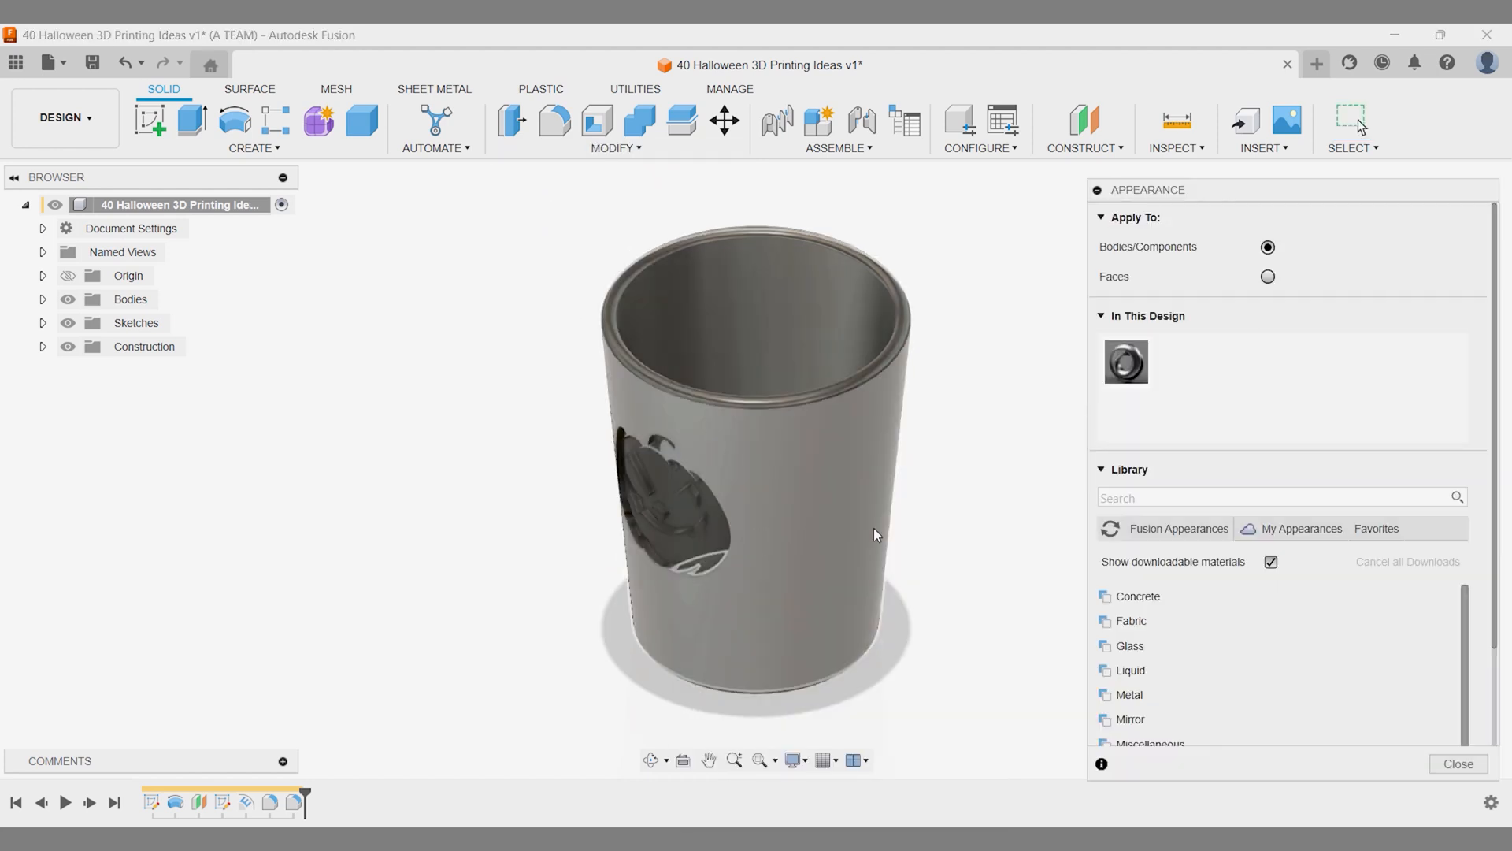
{"action": "left_click", "coordinate": [1138, 498]}
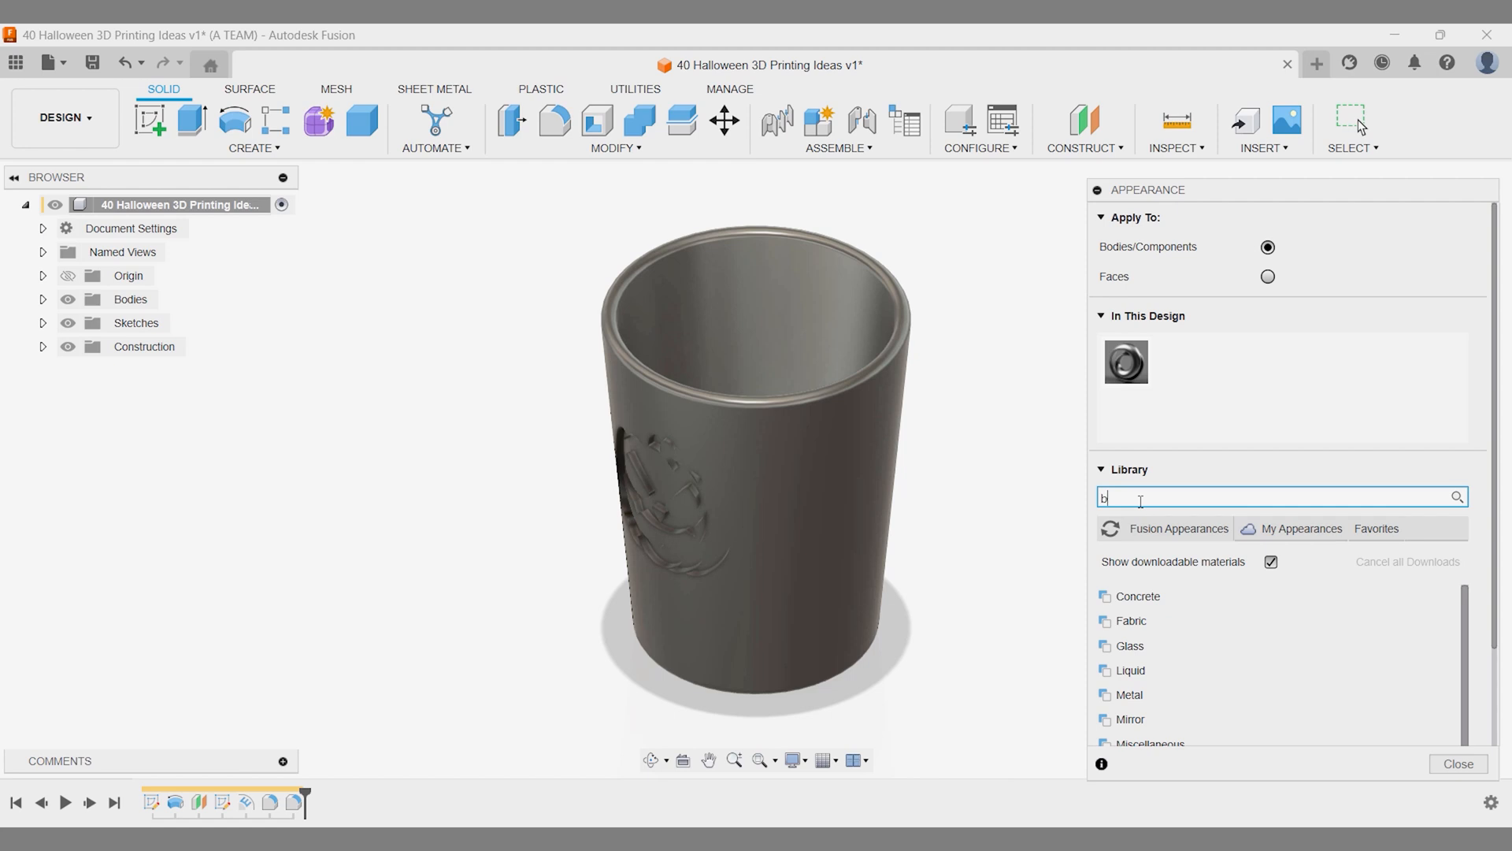
{"action": "key", "text": "Return"}
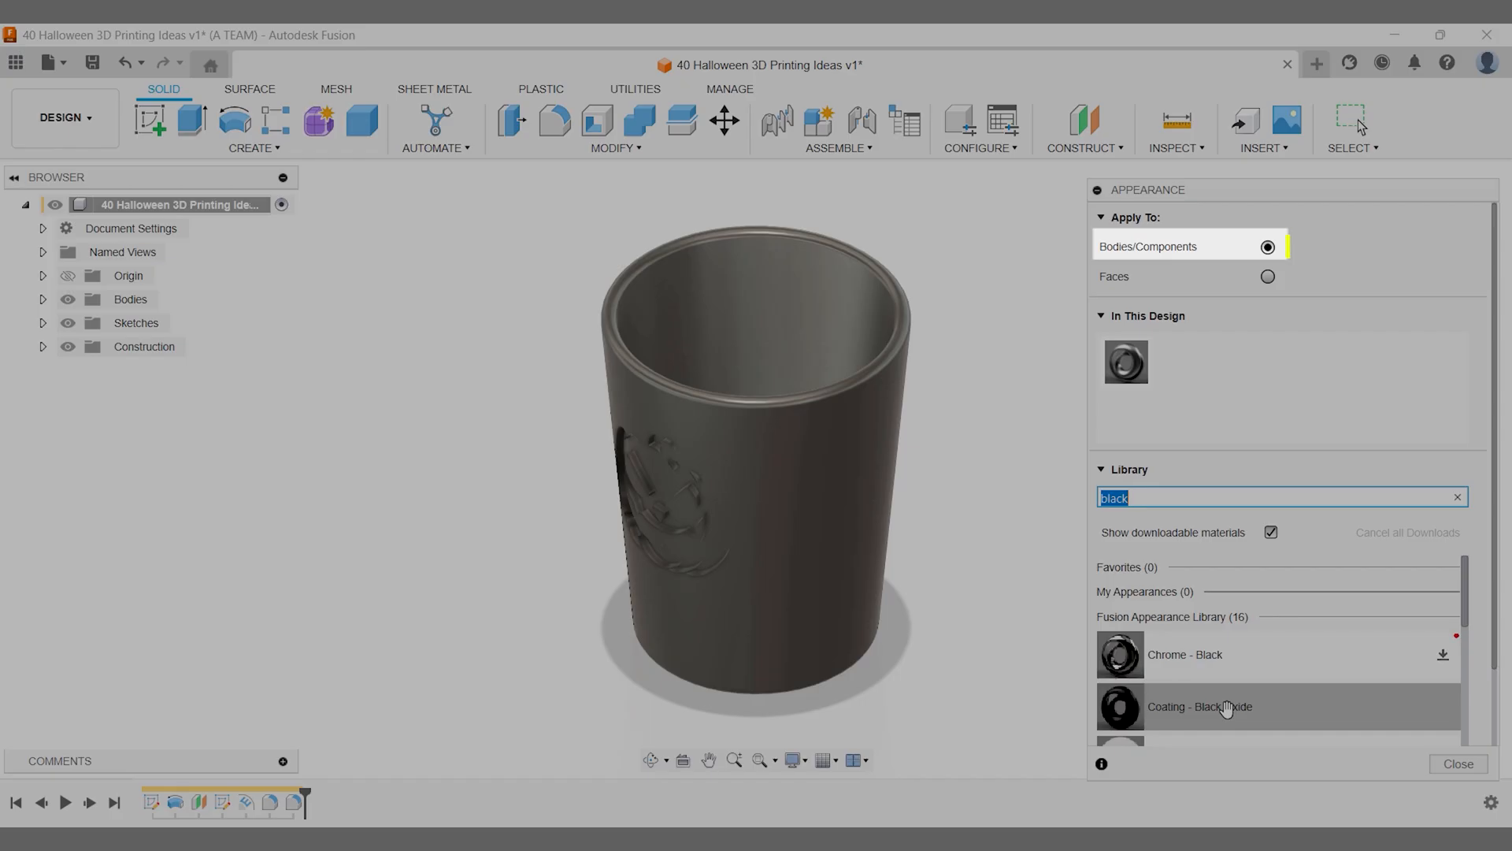
{"action": "left_click_drag", "start_coordinate": [1215, 707], "coordinate": [859, 528]}
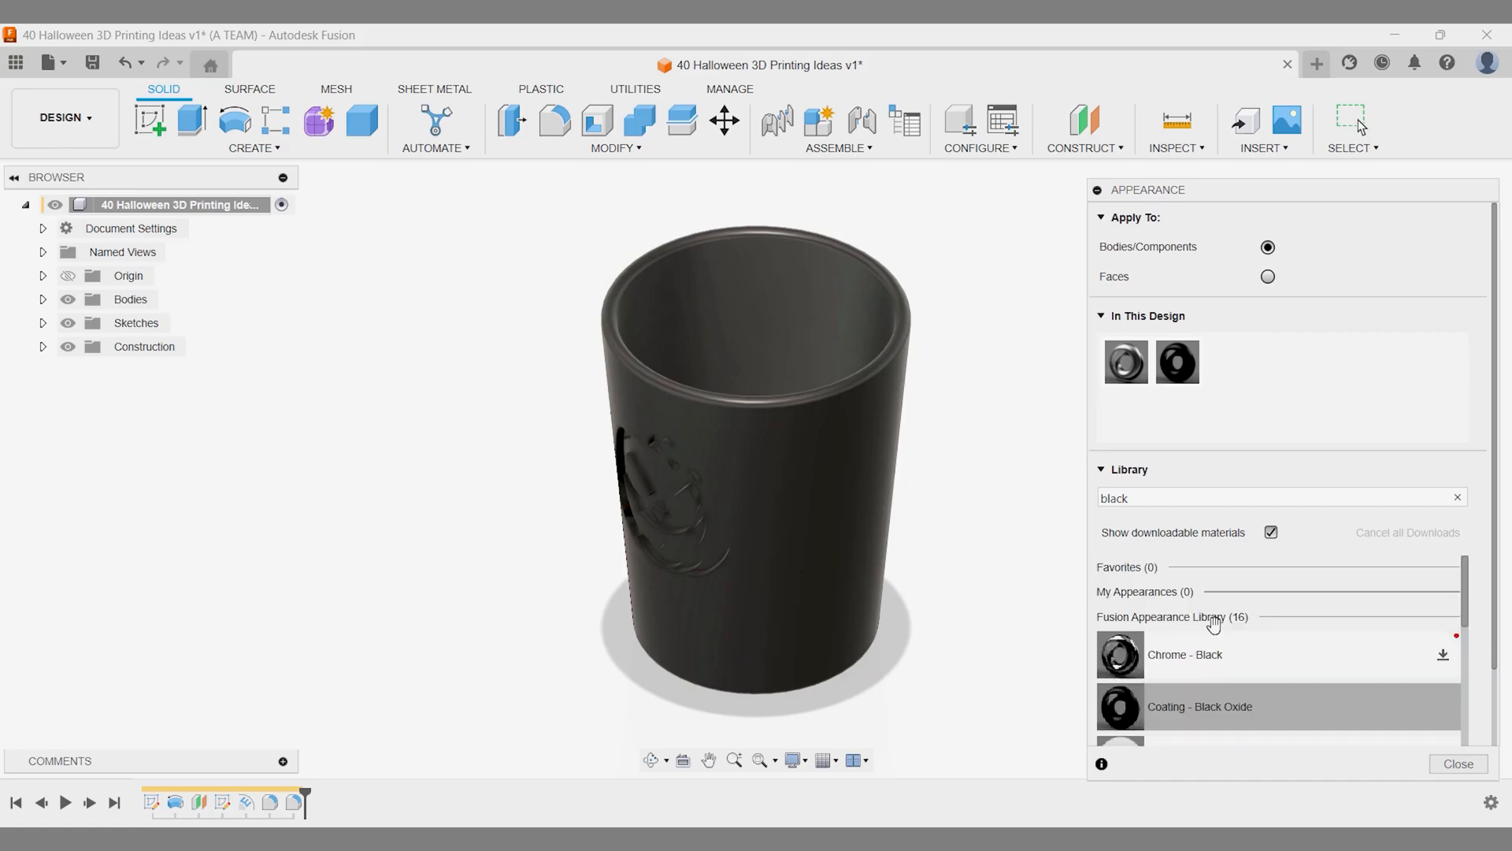
- Search the appearance library for red and apply Plastic - Matte (Red) only to the recessed face of the pumpkin's body
{"action": "left_click", "coordinate": [1124, 498]}
{"action": "double_click", "coordinate": [1137, 496]}
{"action": "type", "text": "red"}
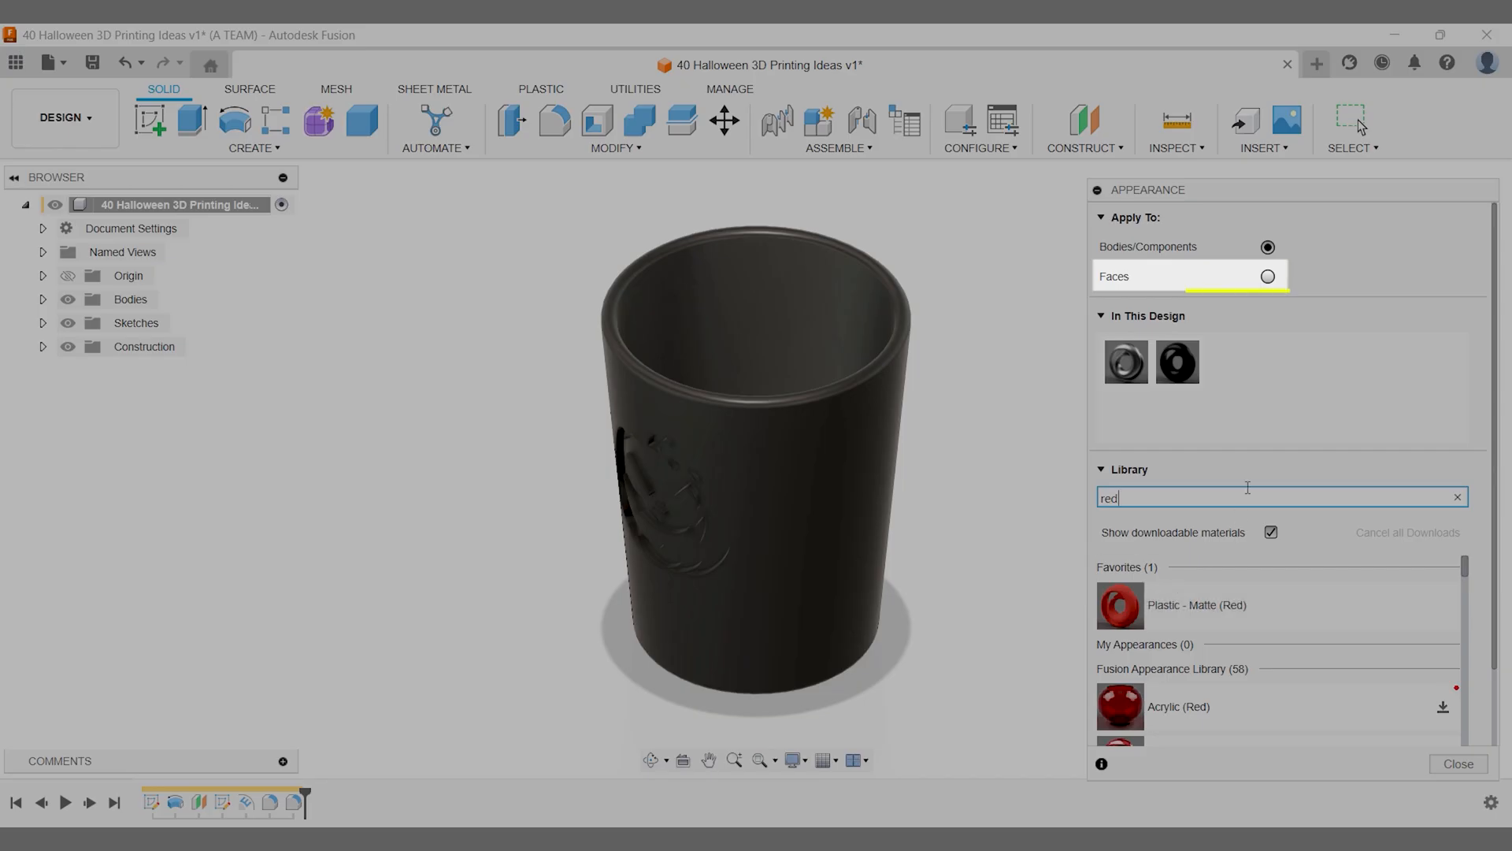
{"action": "left_click", "coordinate": [1267, 277]}
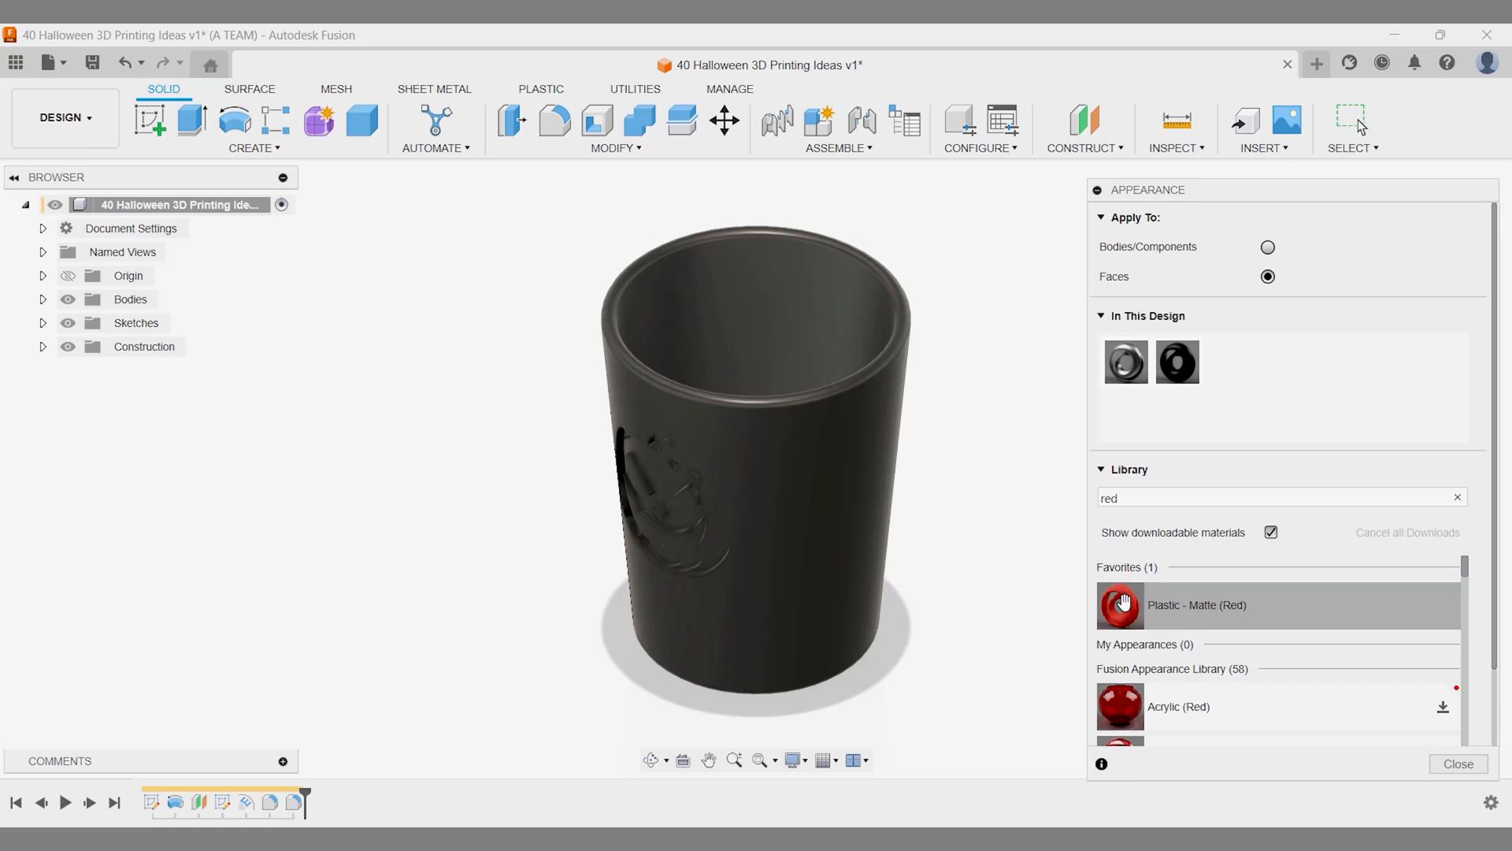
{"action": "left_click_drag", "start_coordinate": [1123, 607], "coordinate": [662, 480]}
{"action": "scroll", "coordinate": [654, 489], "scroll_direction": "up", "scroll_amount": 5}
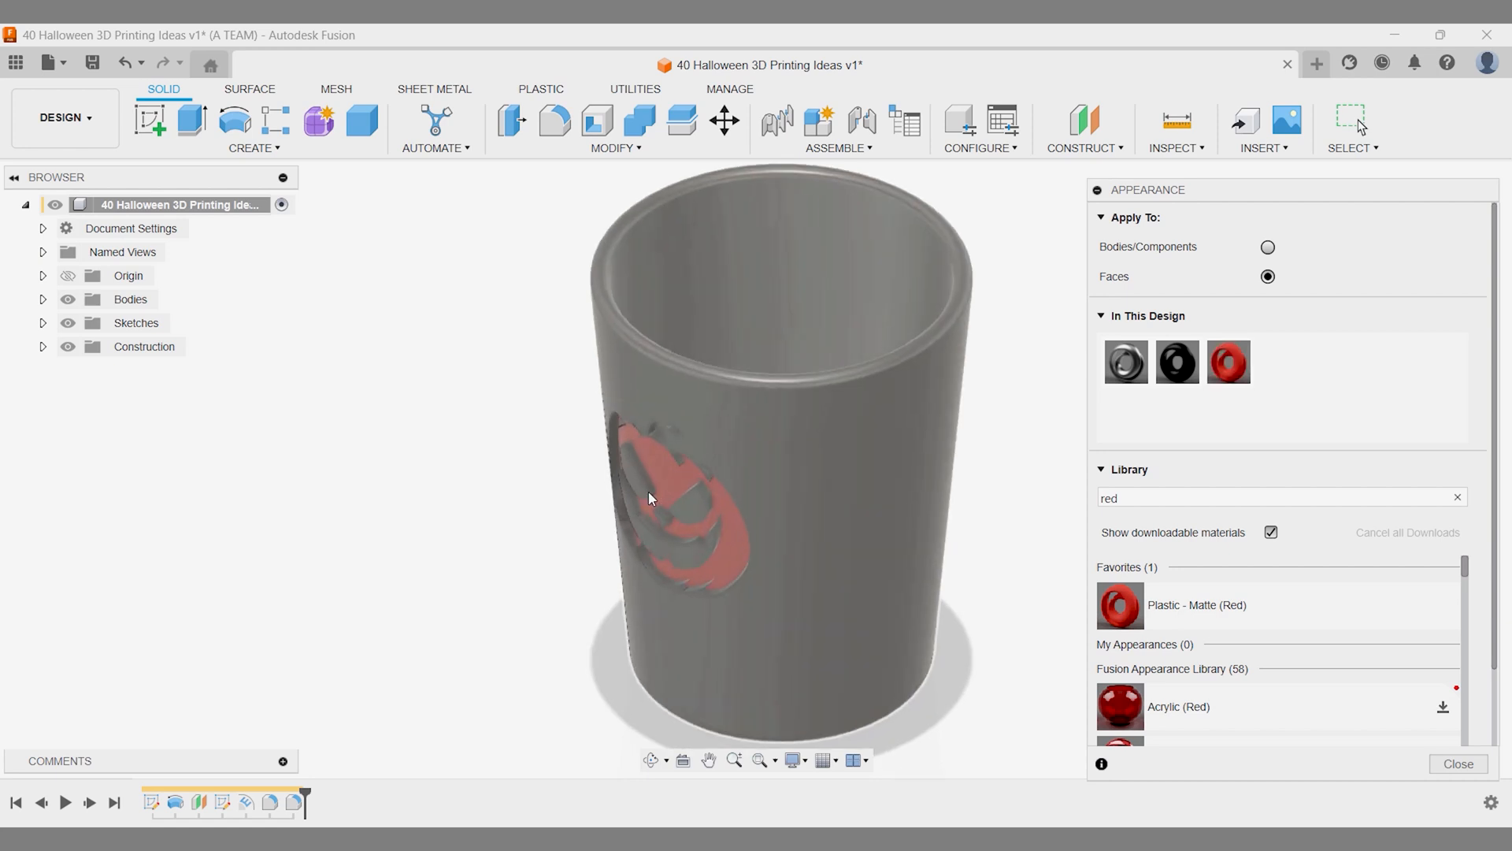
{"action": "middle_click_drag", "start_coordinate": [678, 501], "coordinate": [797, 446], "text": "shift"}
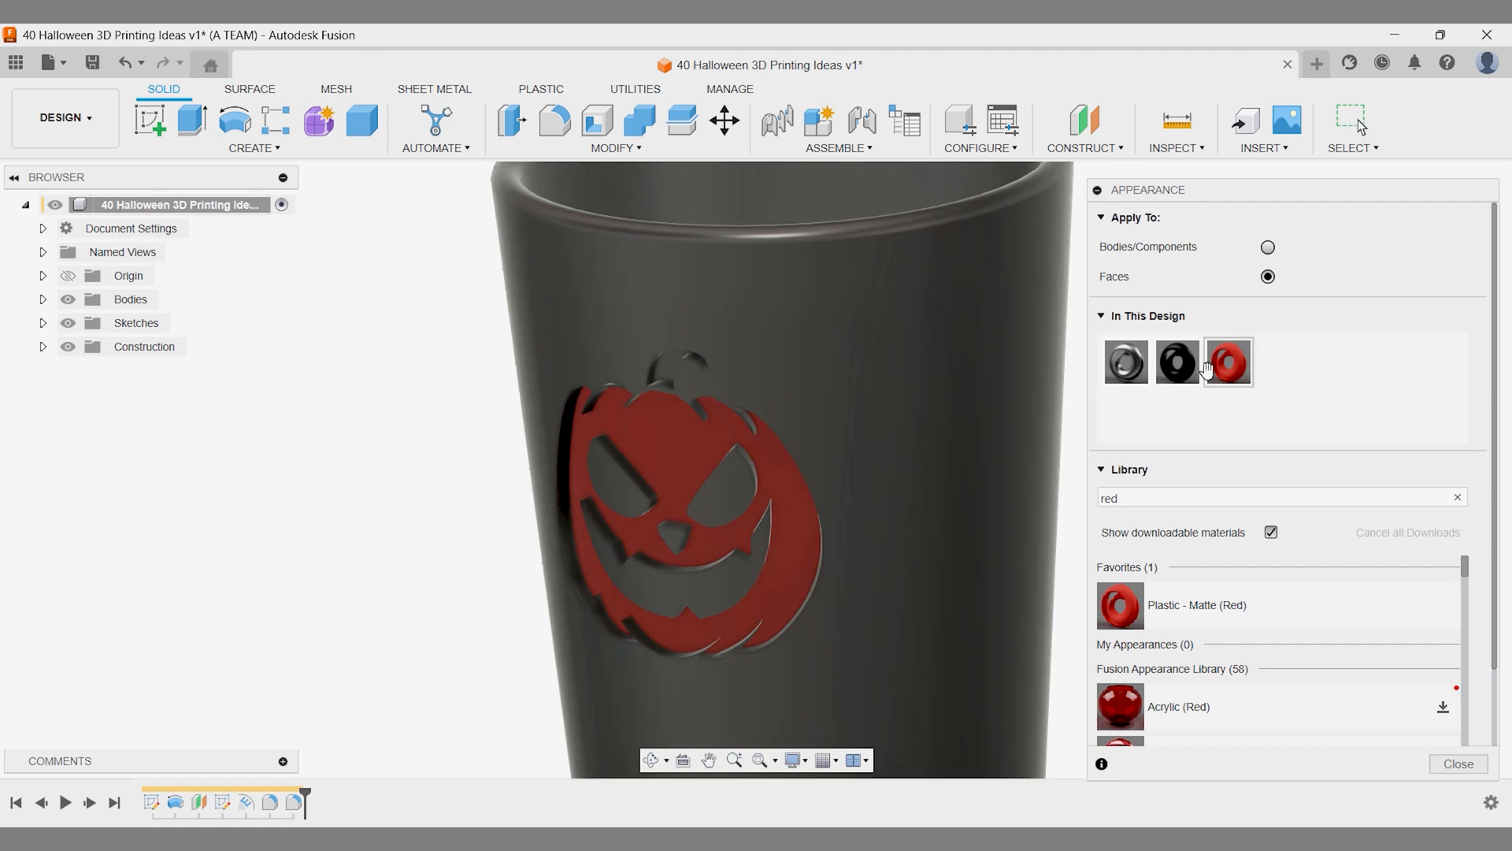
- Edit the pumpkin body's Plastic - Matte (Red) appearance to an orange of about RGB 219, 130, 21
{"action": "right_click", "coordinate": [1222, 361]}
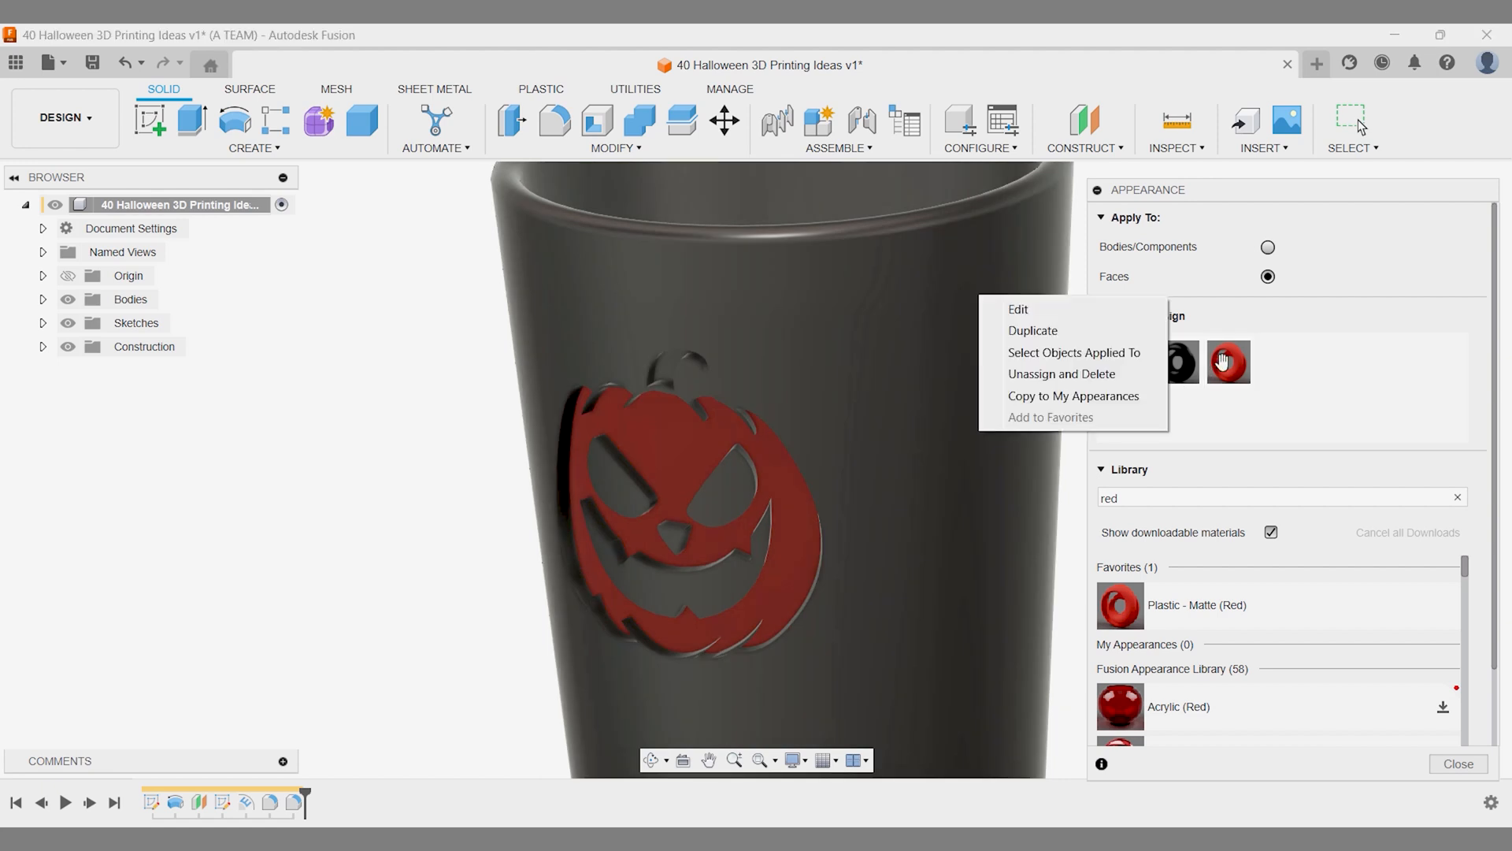
{"action": "left_click", "coordinate": [1122, 314]}
{"action": "left_click_drag", "start_coordinate": [1067, 280], "coordinate": [1052, 274]}
{"action": "left_click_drag", "start_coordinate": [900, 323], "coordinate": [881, 311]}
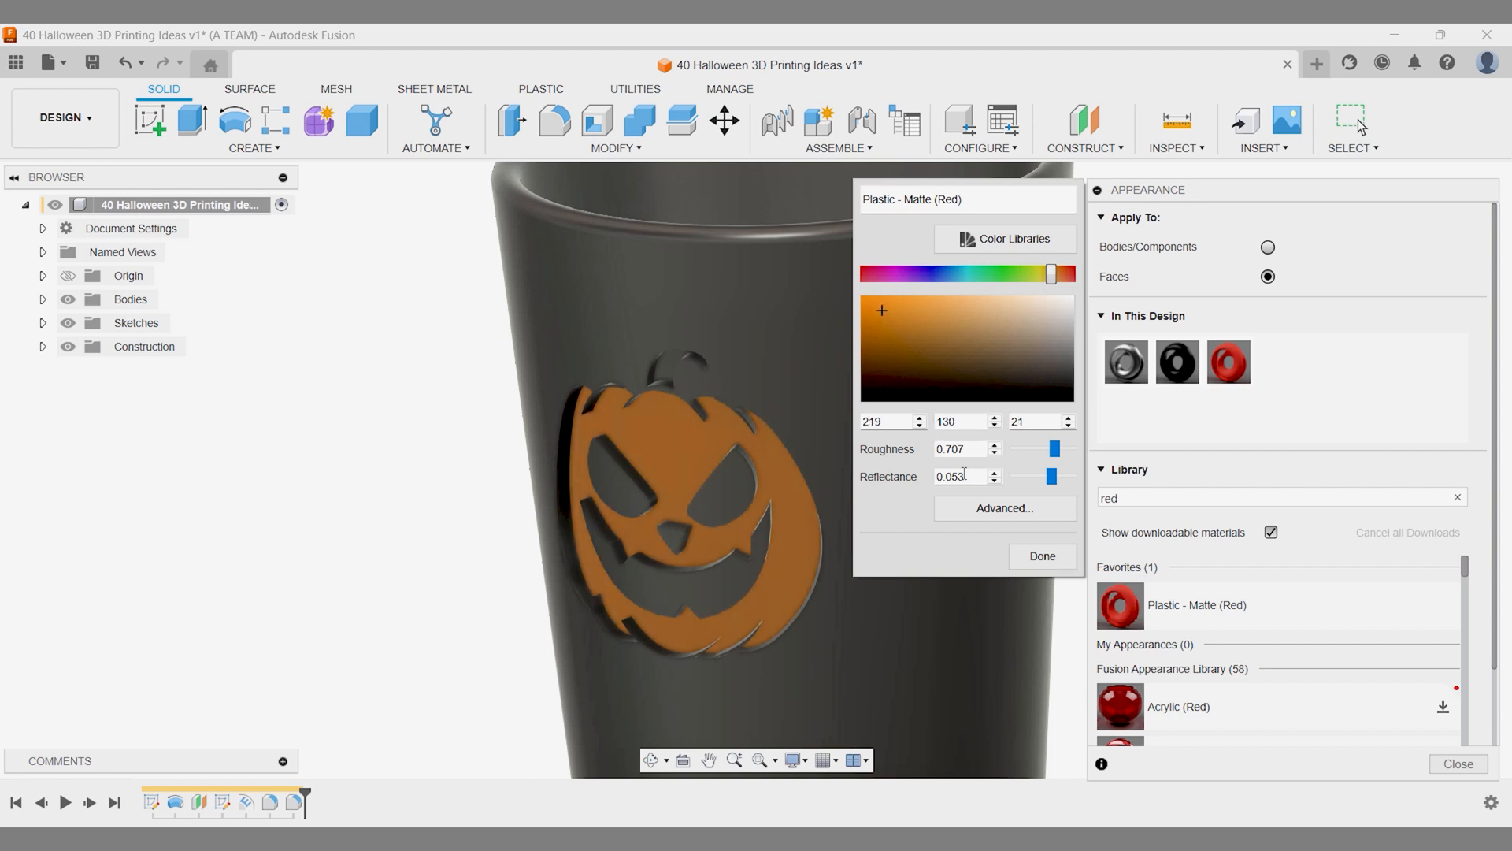
{"action": "left_click", "coordinate": [1040, 556]}
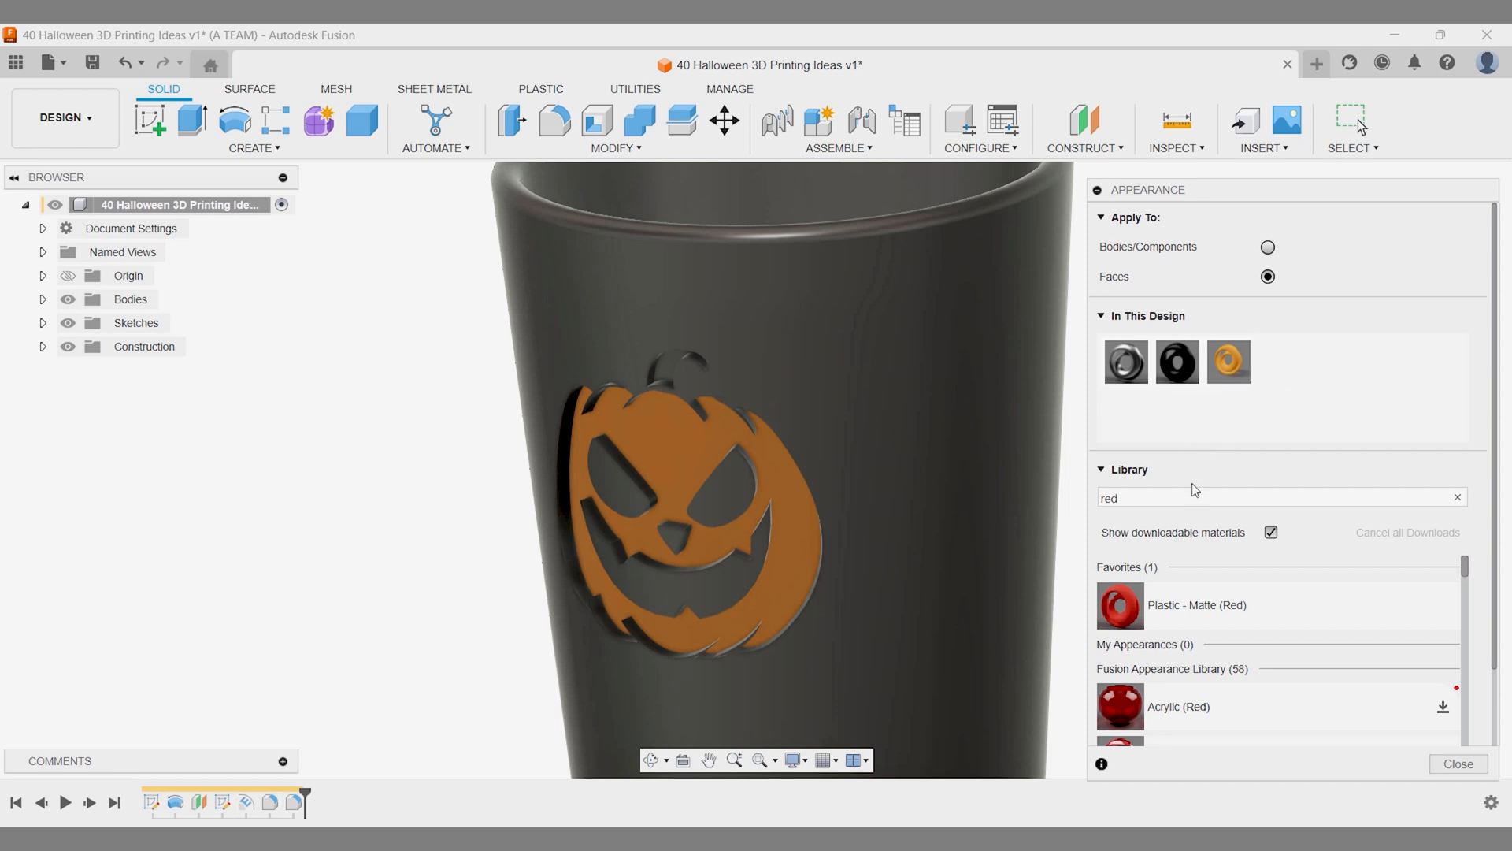
- Apply Plastic - Matte (Red) to the pumpkin's stem face and recolour it to a bright green of about RGB 56, 226, 22
{"action": "left_click_drag", "start_coordinate": [1156, 604], "coordinate": [889, 432]}
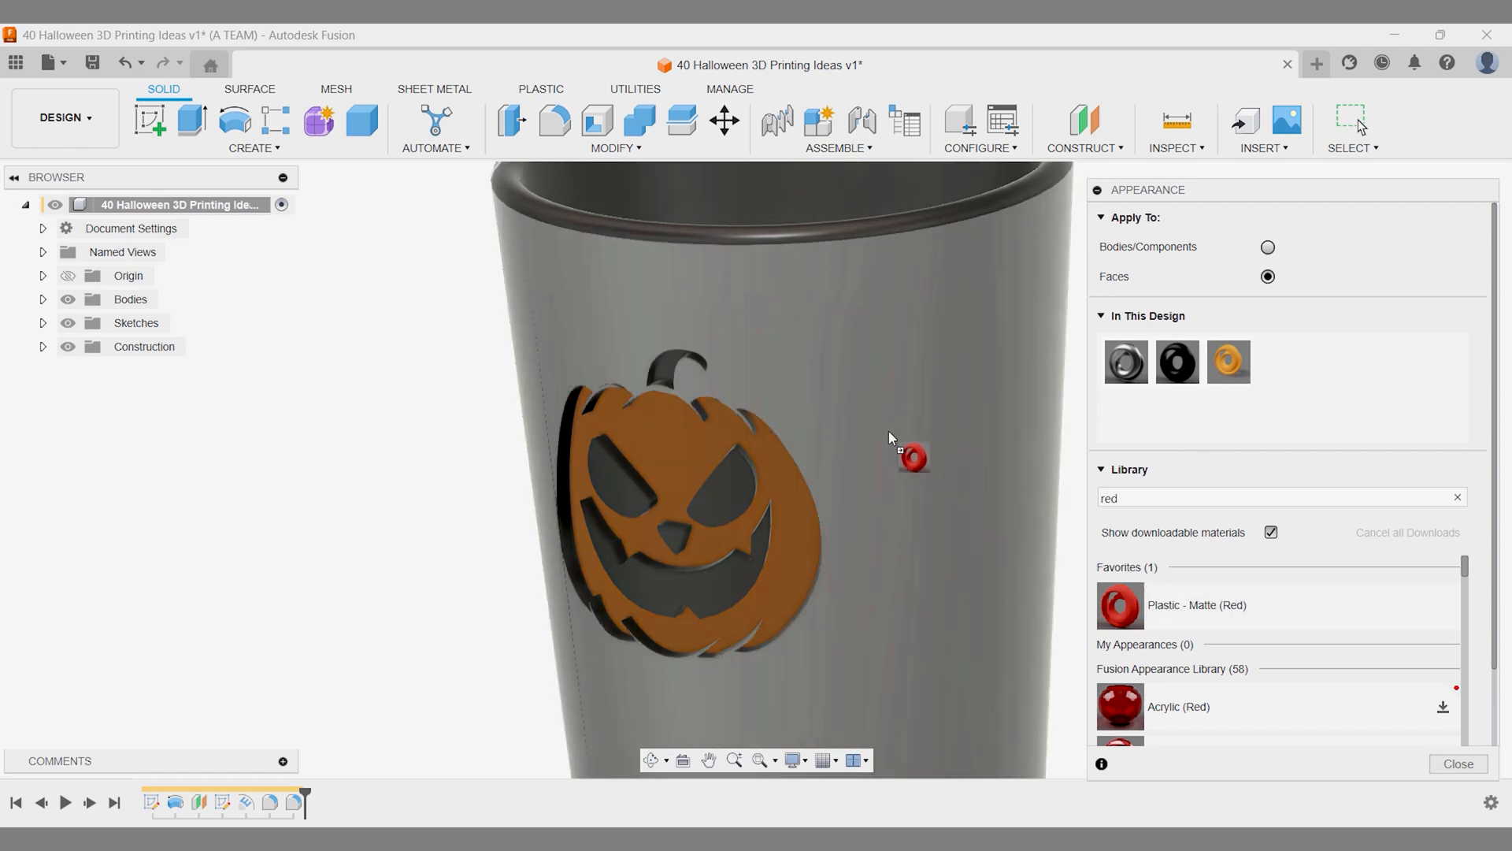
{"action": "left_click_drag", "start_coordinate": [680, 375], "coordinate": [667, 370]}
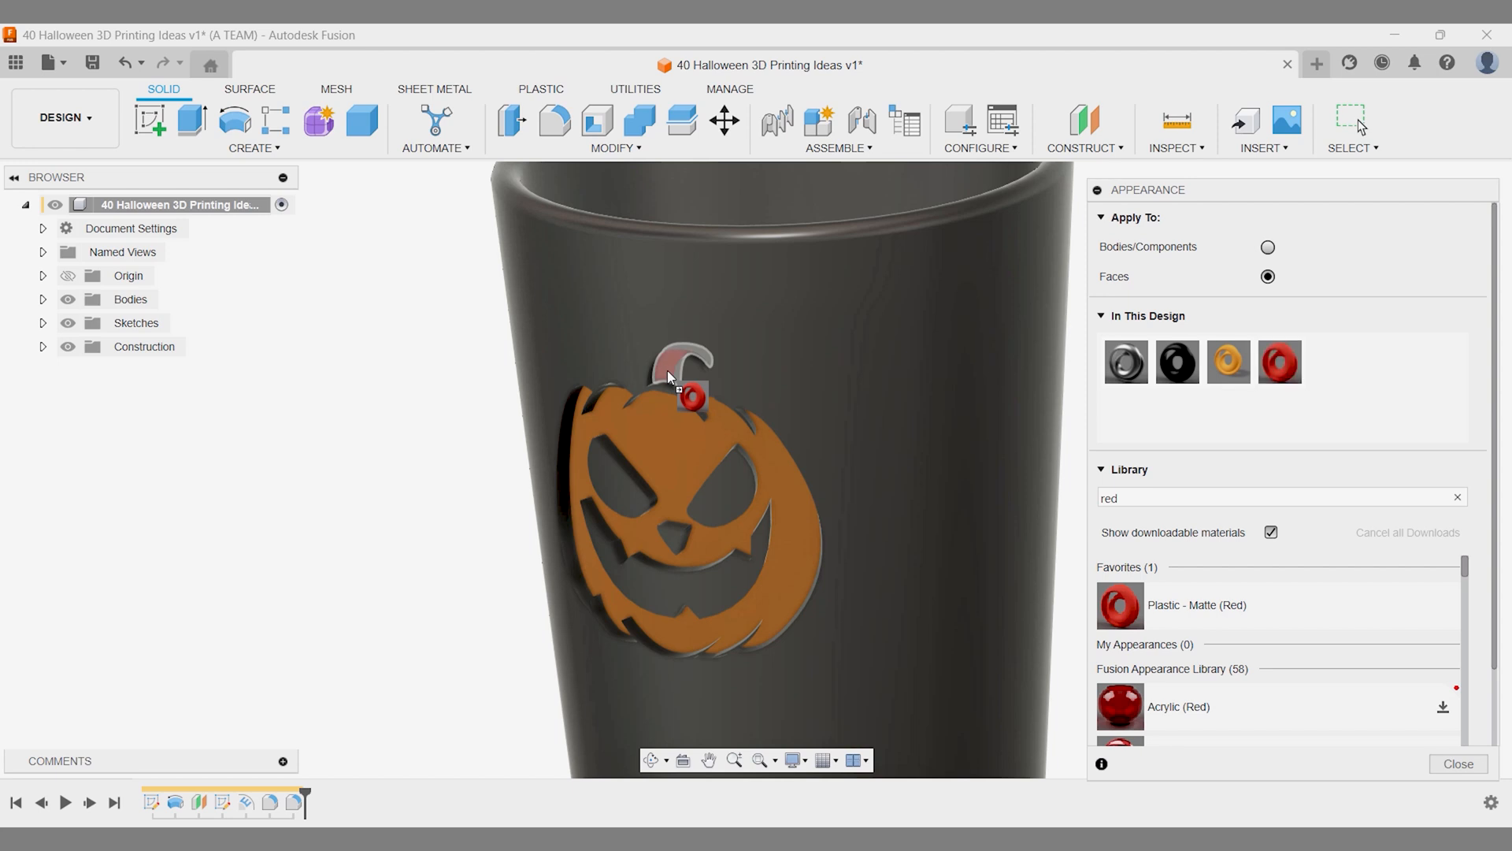
{"action": "right_click", "coordinate": [1279, 367]}
{"action": "left_click", "coordinate": [1312, 381]}
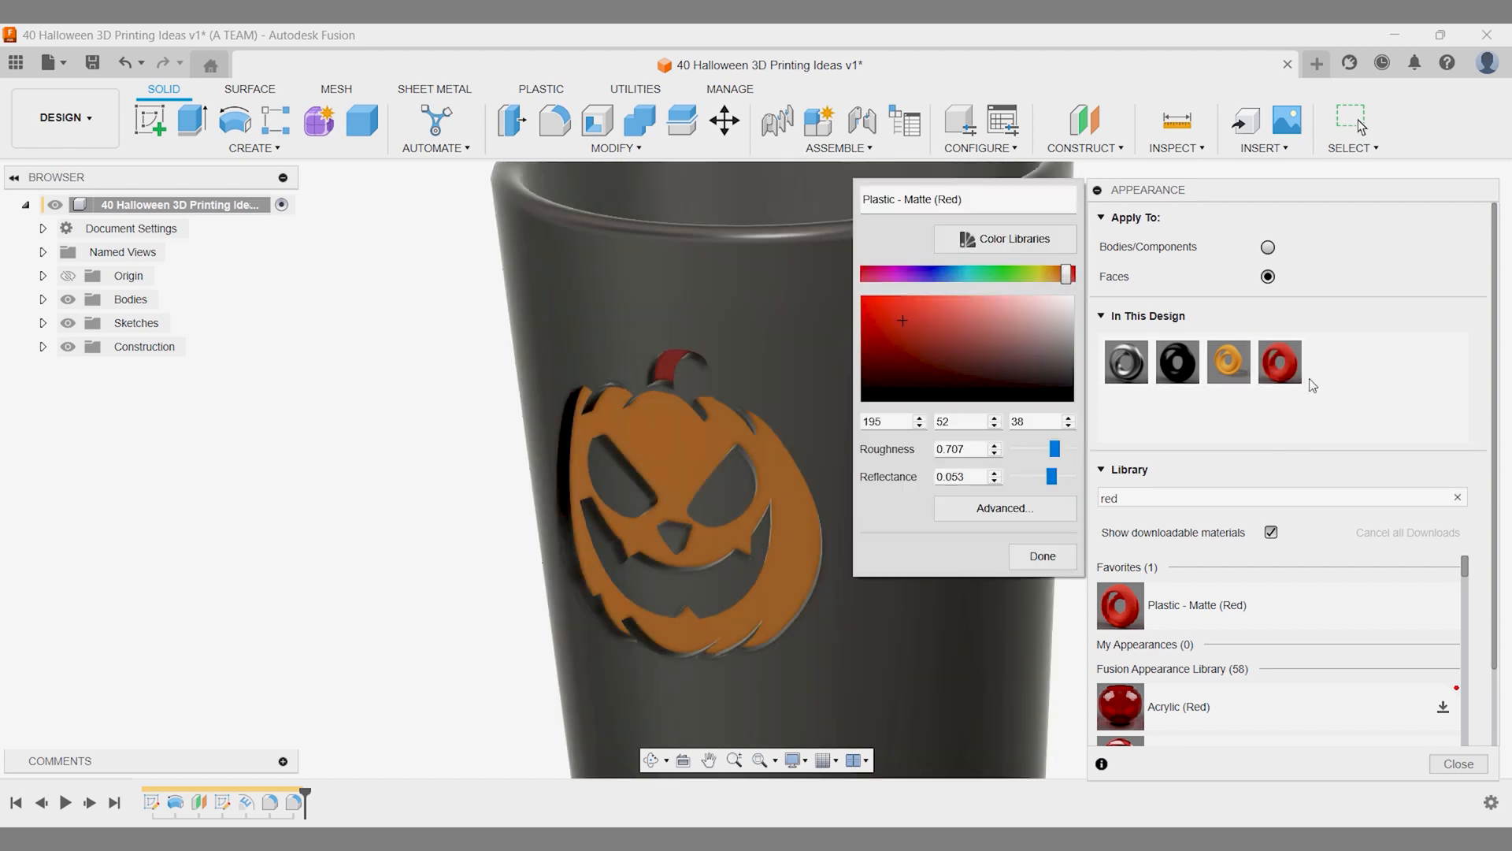
{"action": "left_click", "coordinate": [998, 272]}
{"action": "left_click", "coordinate": [1008, 272]}
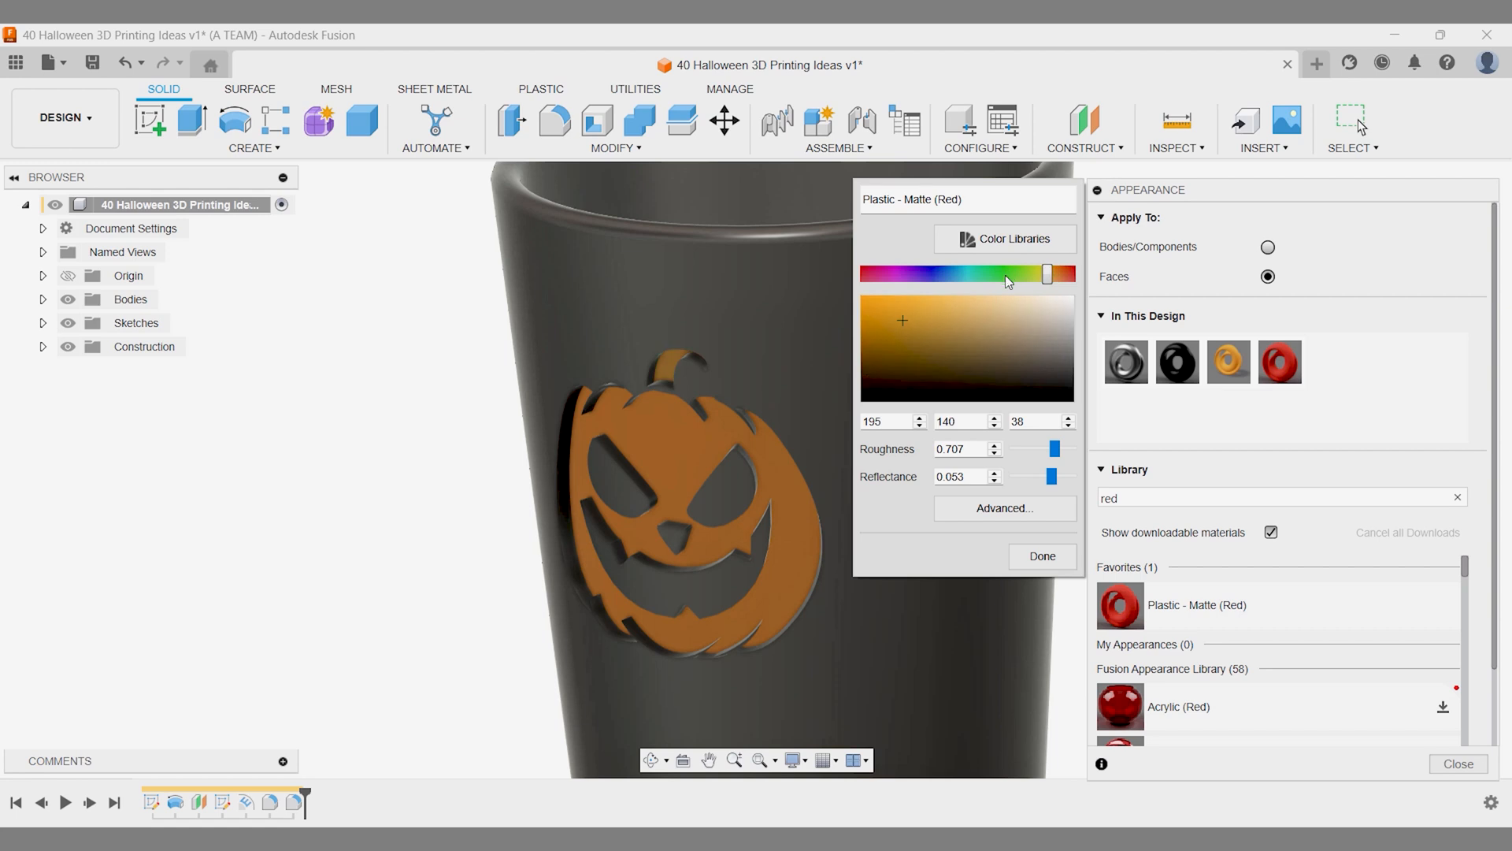
{"action": "left_click_drag", "start_coordinate": [1040, 280], "coordinate": [1009, 281]}
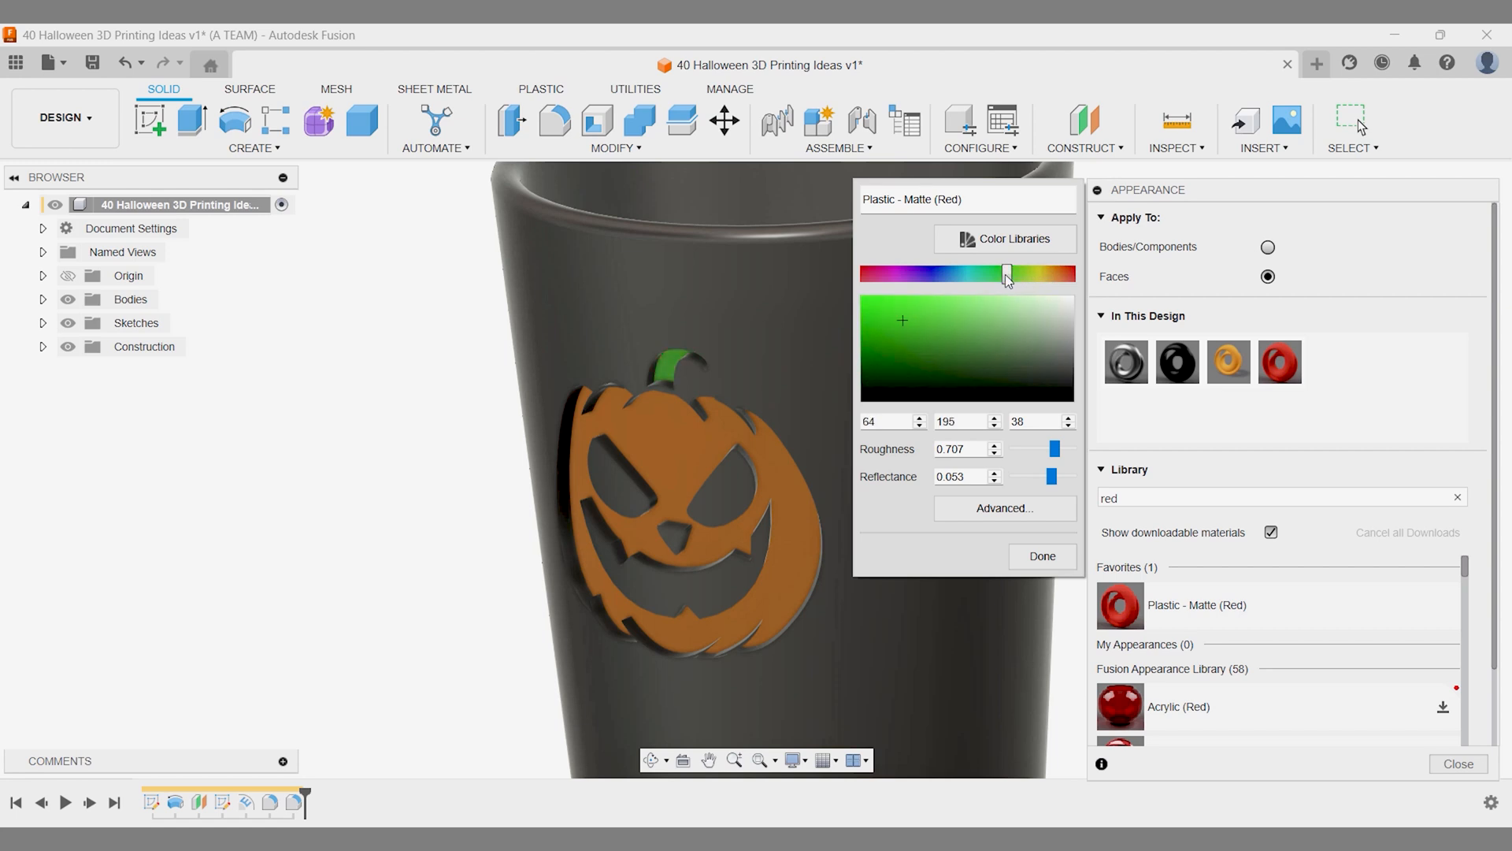
{"action": "left_click_drag", "start_coordinate": [906, 318], "coordinate": [882, 307]}
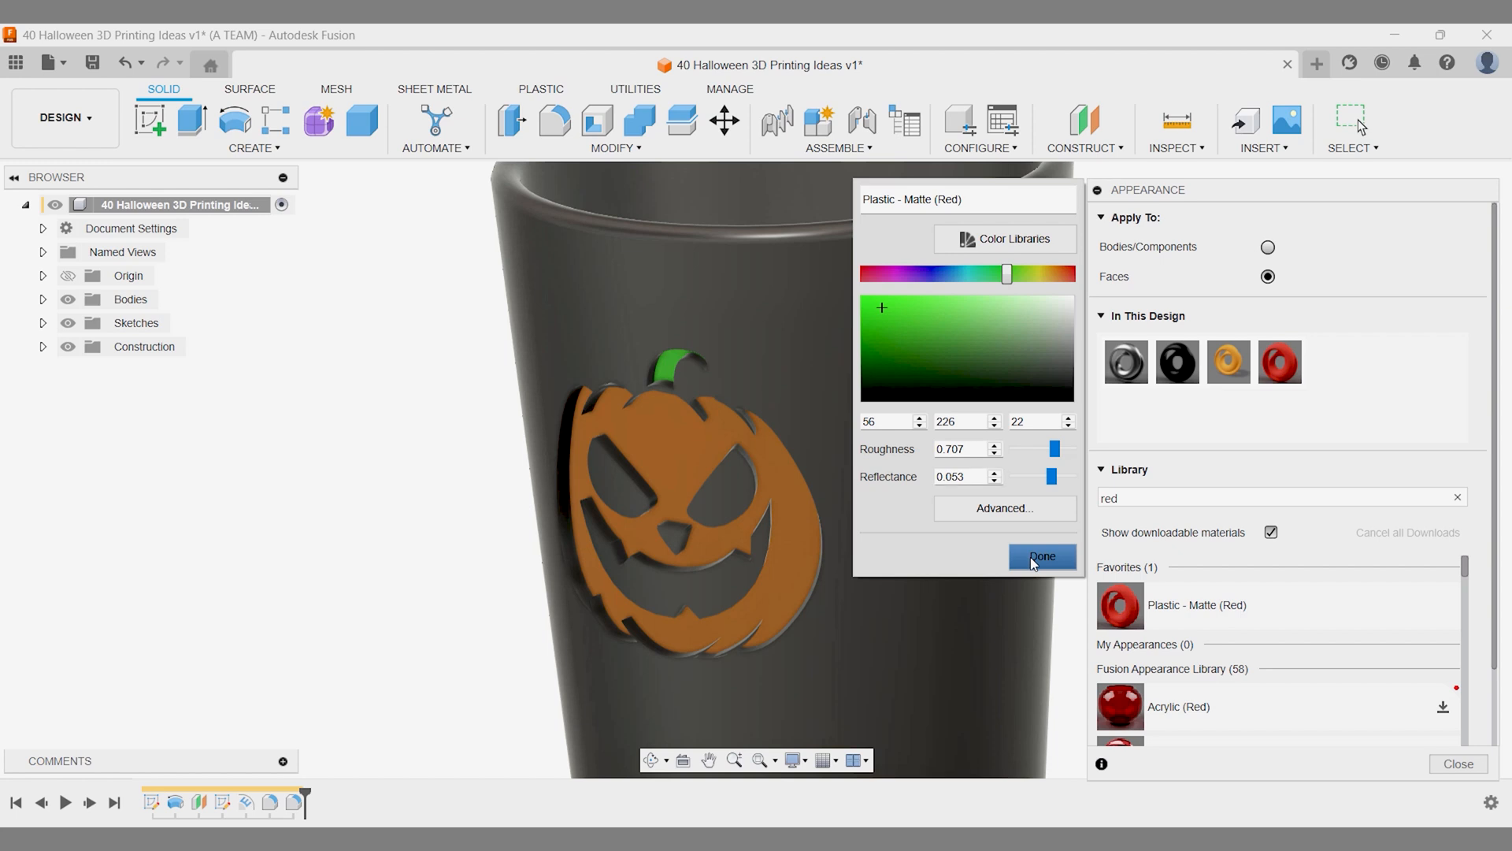
{"action": "left_click", "coordinate": [1051, 558]}
{"action": "scroll", "coordinate": [1229, 488], "scroll_direction": "down", "scroll_amount": 4}
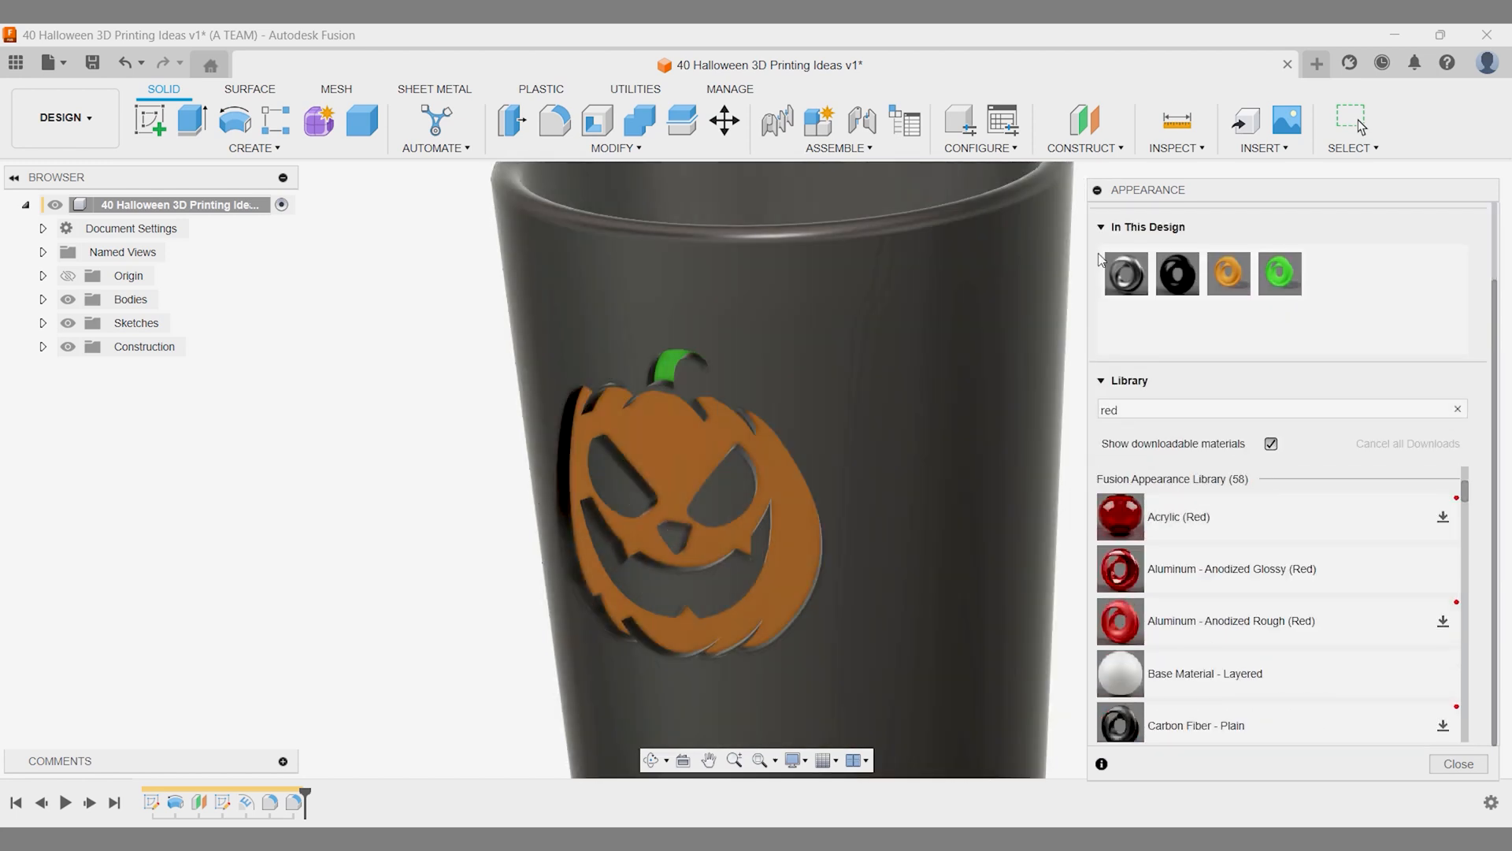
{"action": "key", "text": "Escape"}
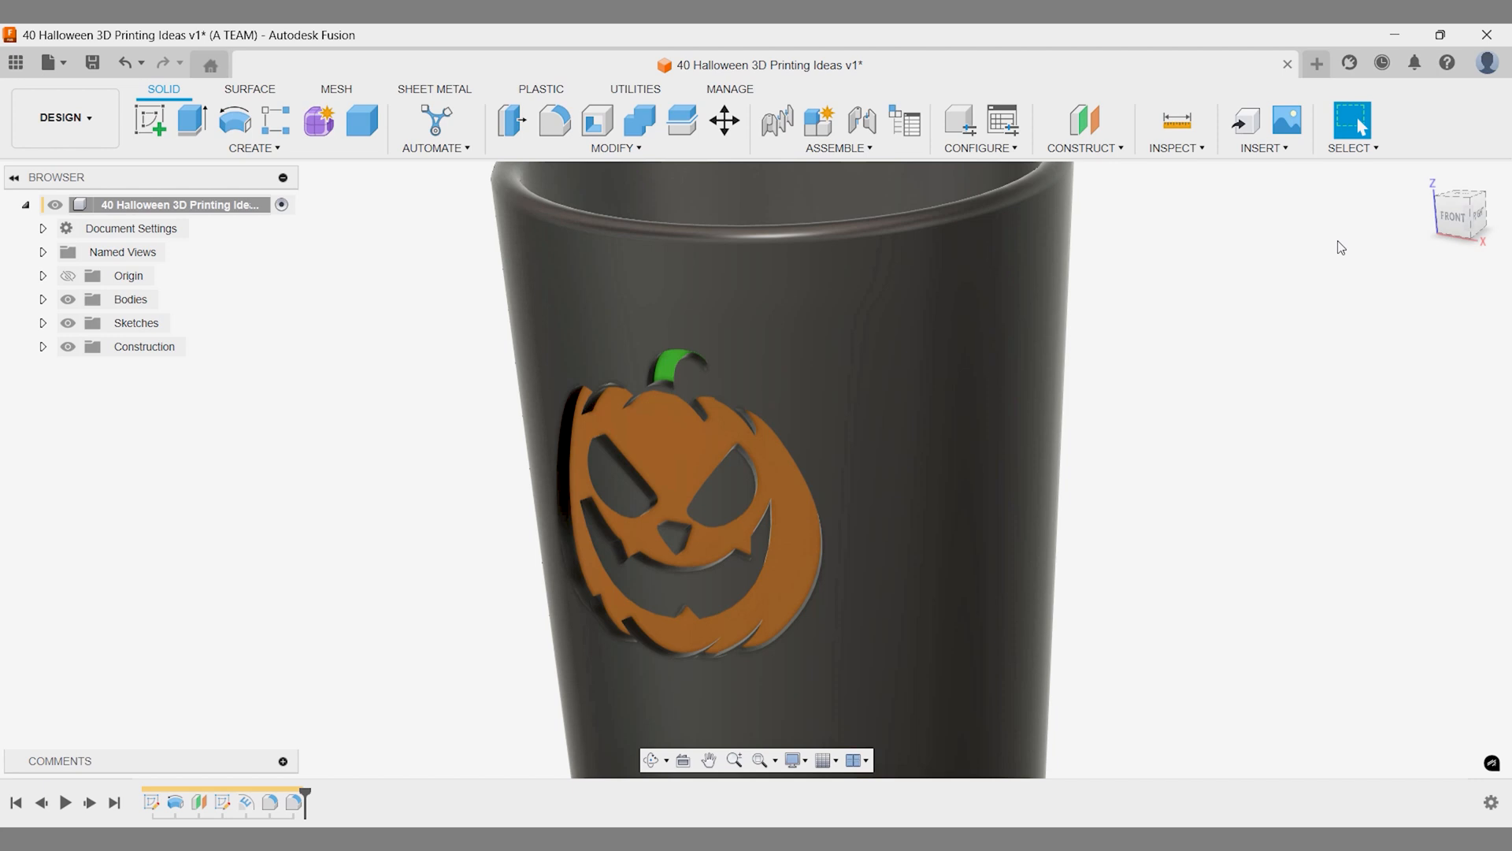
- Darken the cup's Coating - Black Oxide appearance to a near-black of about RGB 37, 36, 36
{"action": "left_click", "coordinate": [1444, 219]}
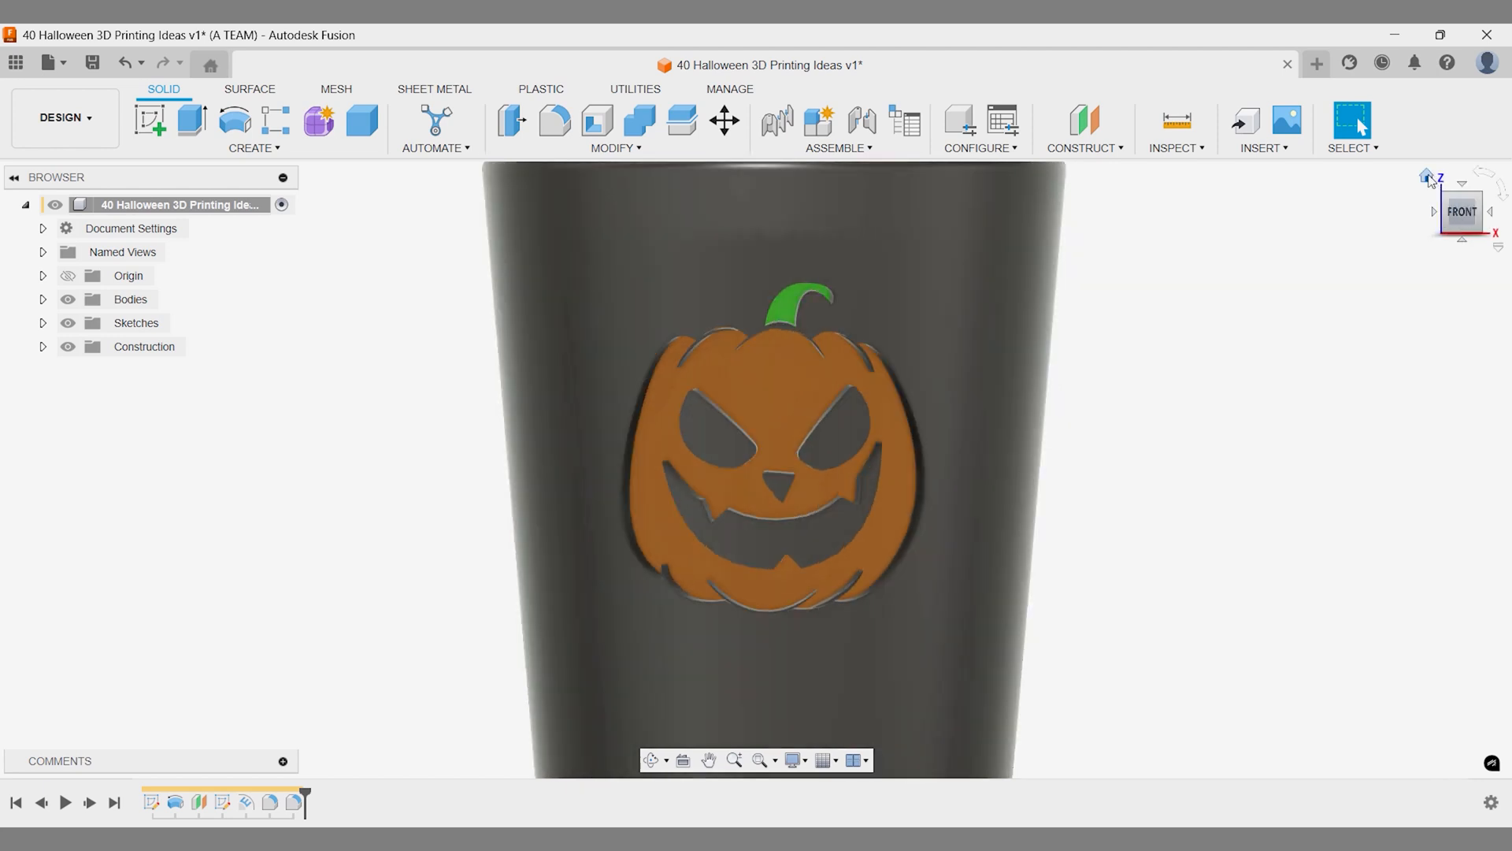
{"action": "left_click", "coordinate": [1428, 178]}
{"action": "left_click", "coordinate": [1446, 219]}
{"action": "scroll", "coordinate": [1057, 437], "scroll_direction": "up", "scroll_amount": 2}
{"action": "middle_click_drag", "start_coordinate": [1056, 438], "coordinate": [1067, 422]}
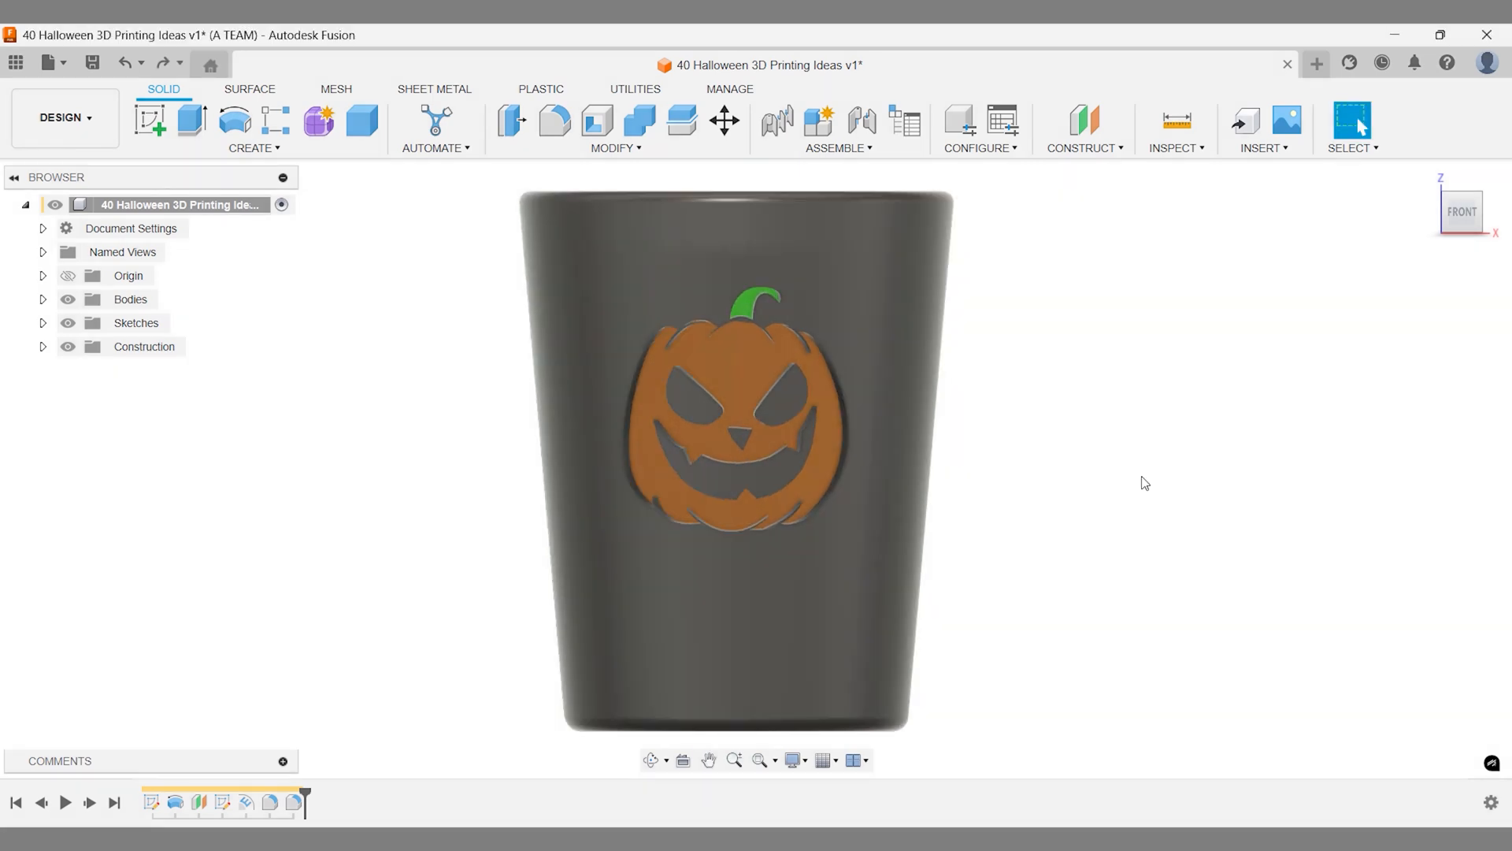
{"action": "right_click", "coordinate": [1141, 480]}
{"action": "left_click", "coordinate": [1142, 419]}
{"action": "right_click", "coordinate": [1169, 368]}
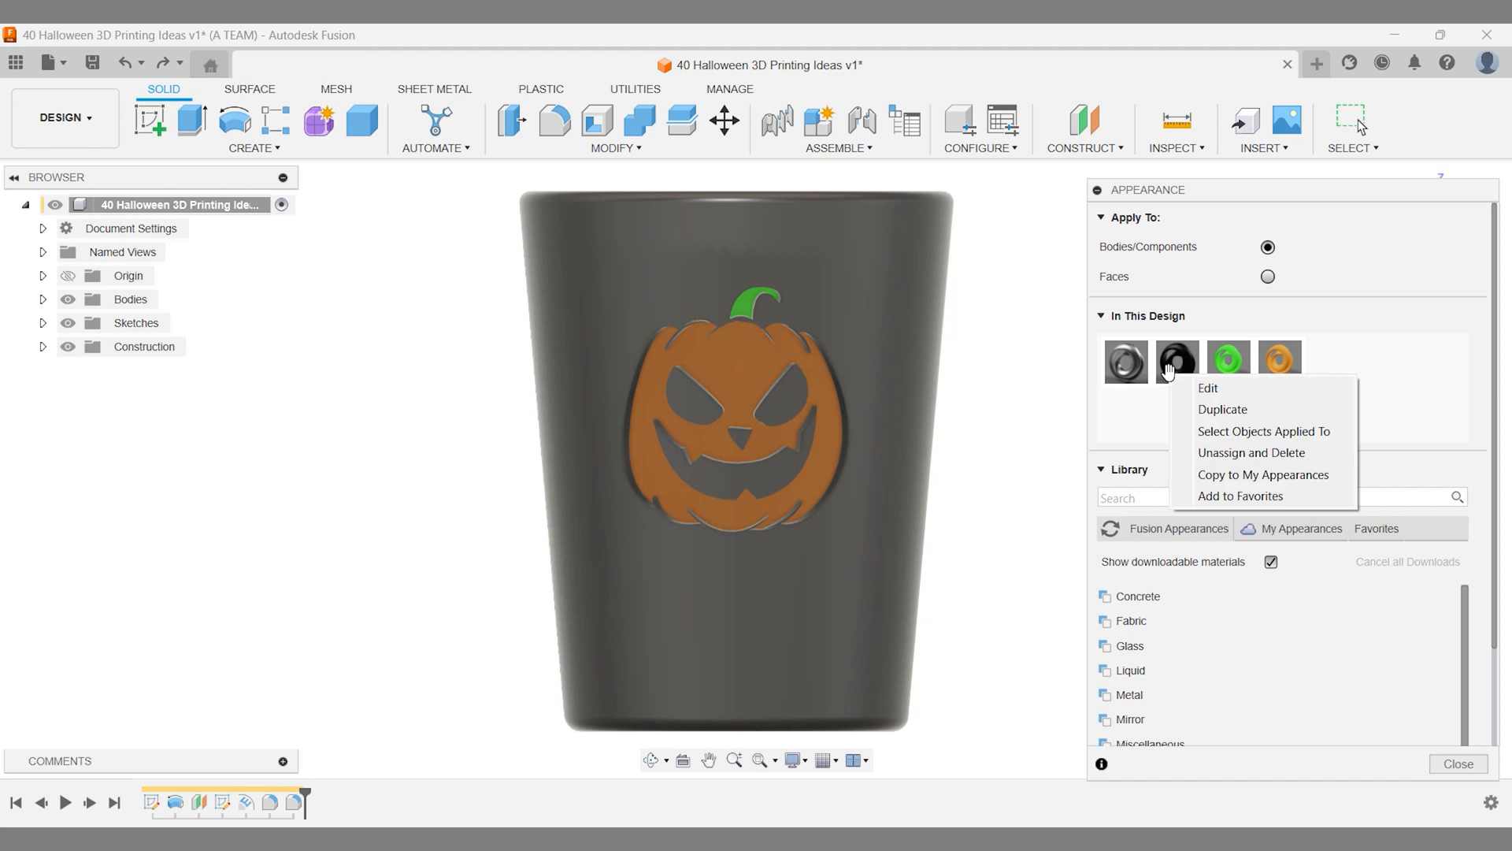
{"action": "left_click", "coordinate": [1190, 386]}
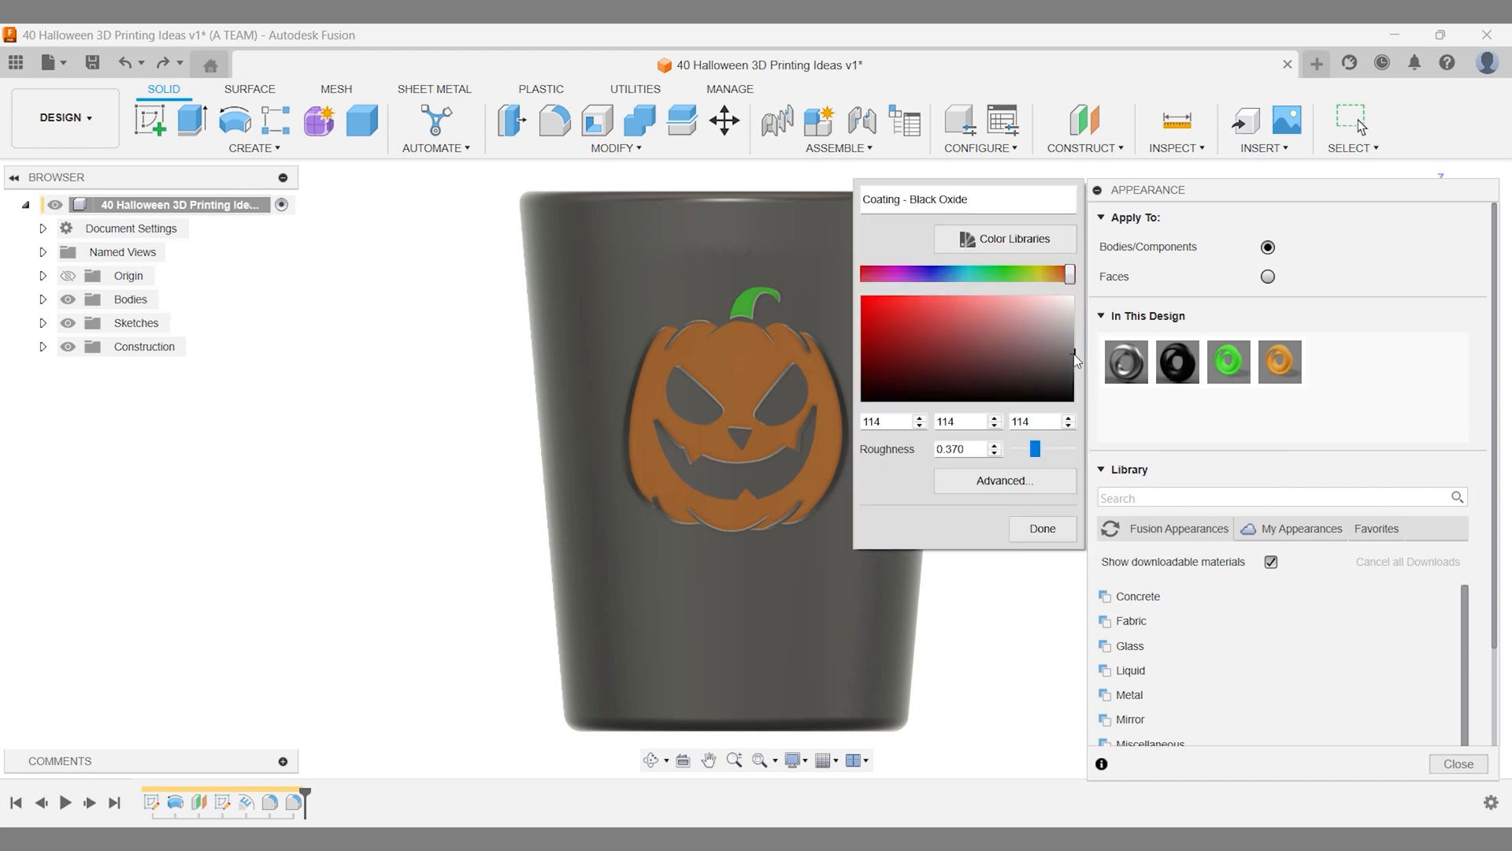
{"action": "left_click_drag", "start_coordinate": [1073, 363], "coordinate": [1071, 391]}
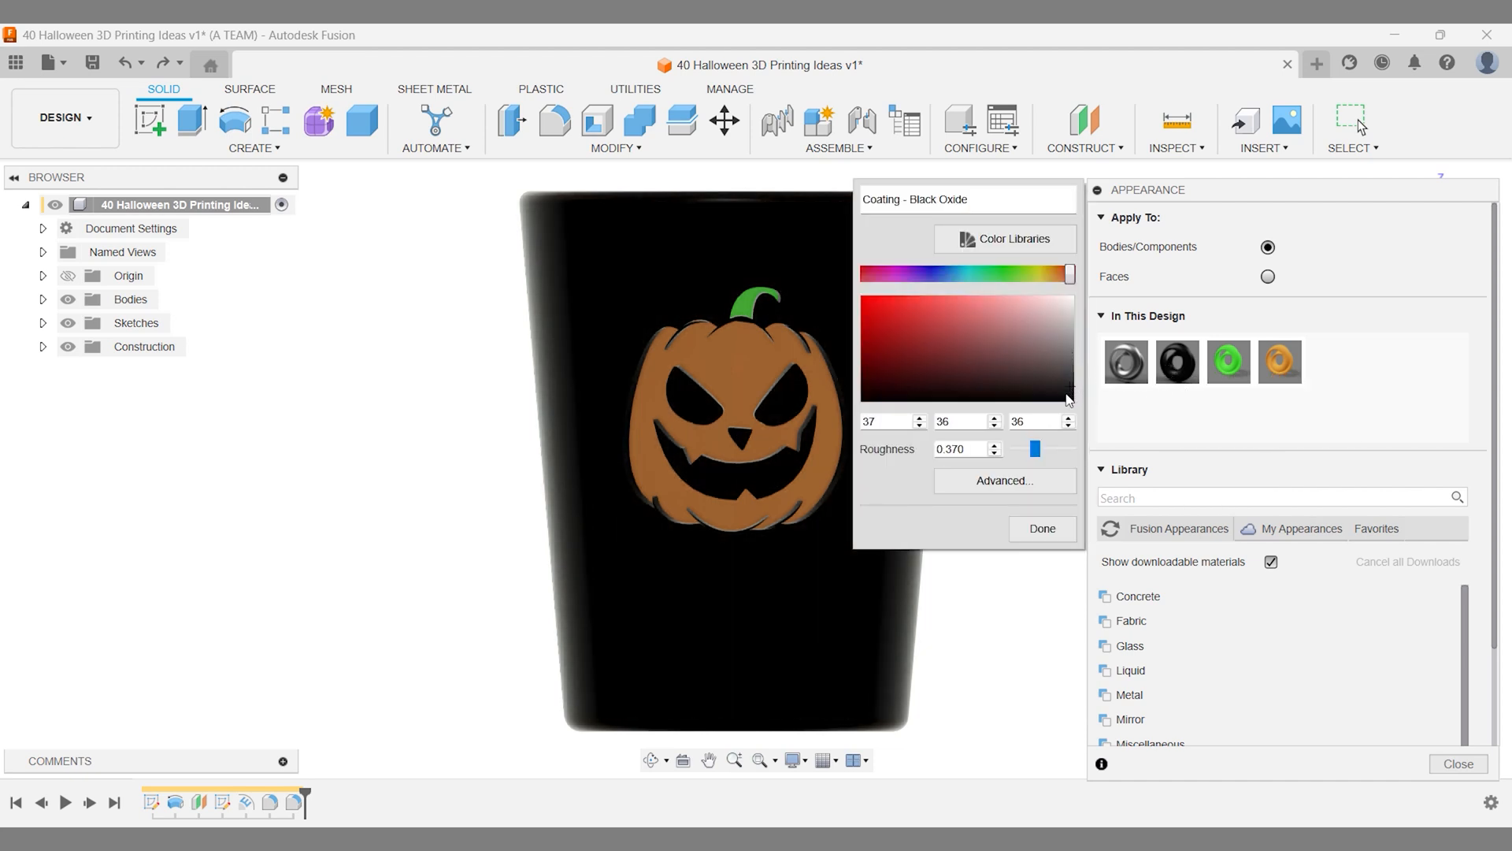
{"action": "left_click", "coordinate": [1053, 529]}
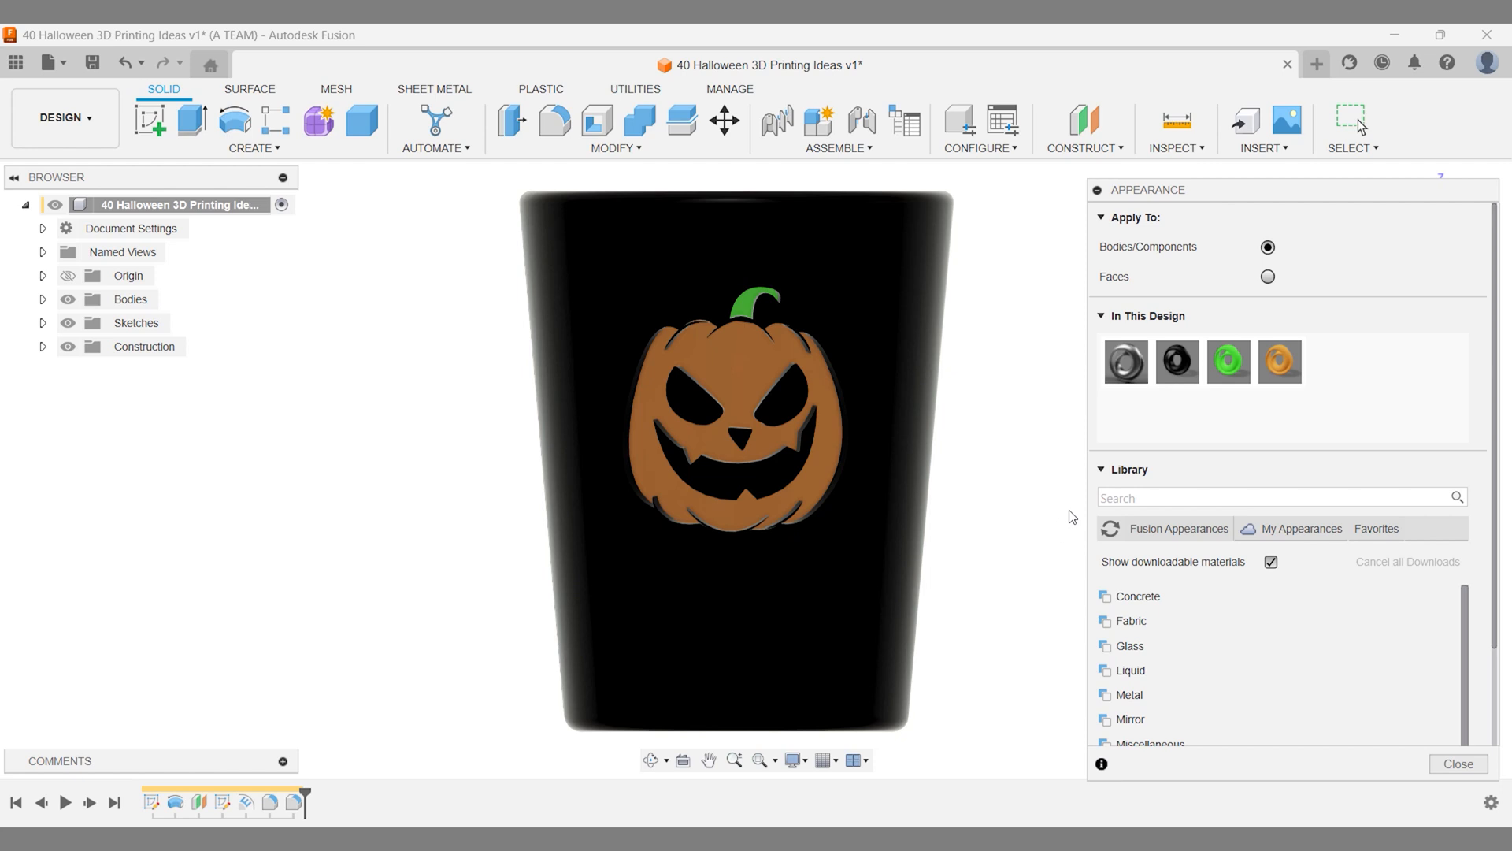
- Brighten the pumpkin body's orange Plastic - Matte (Red) appearance to RGB 255, 146, 12
{"action": "key", "text": "Escape"}
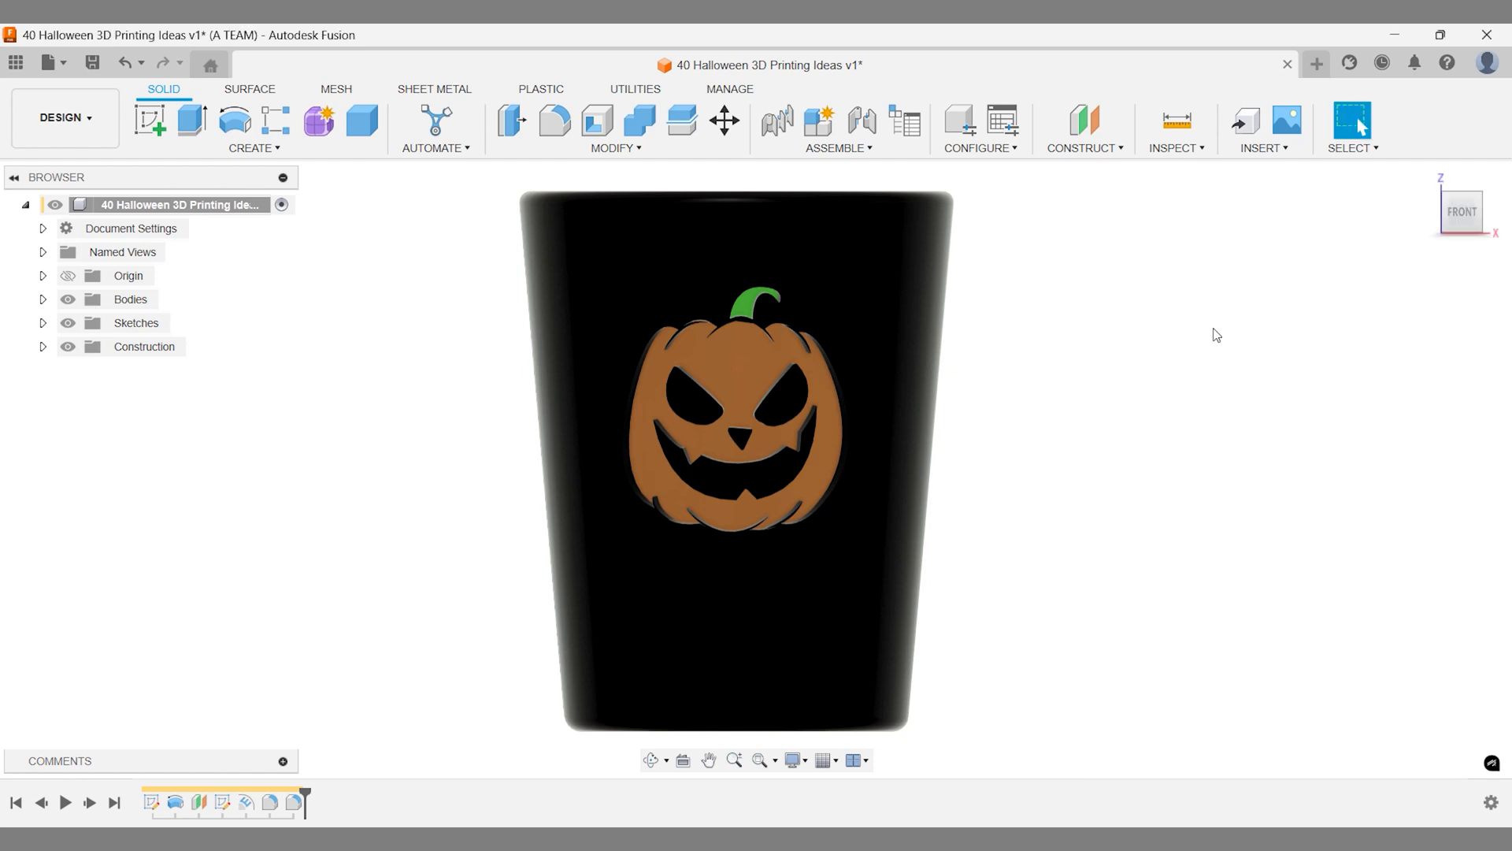
{"action": "left_click", "coordinate": [1426, 178]}
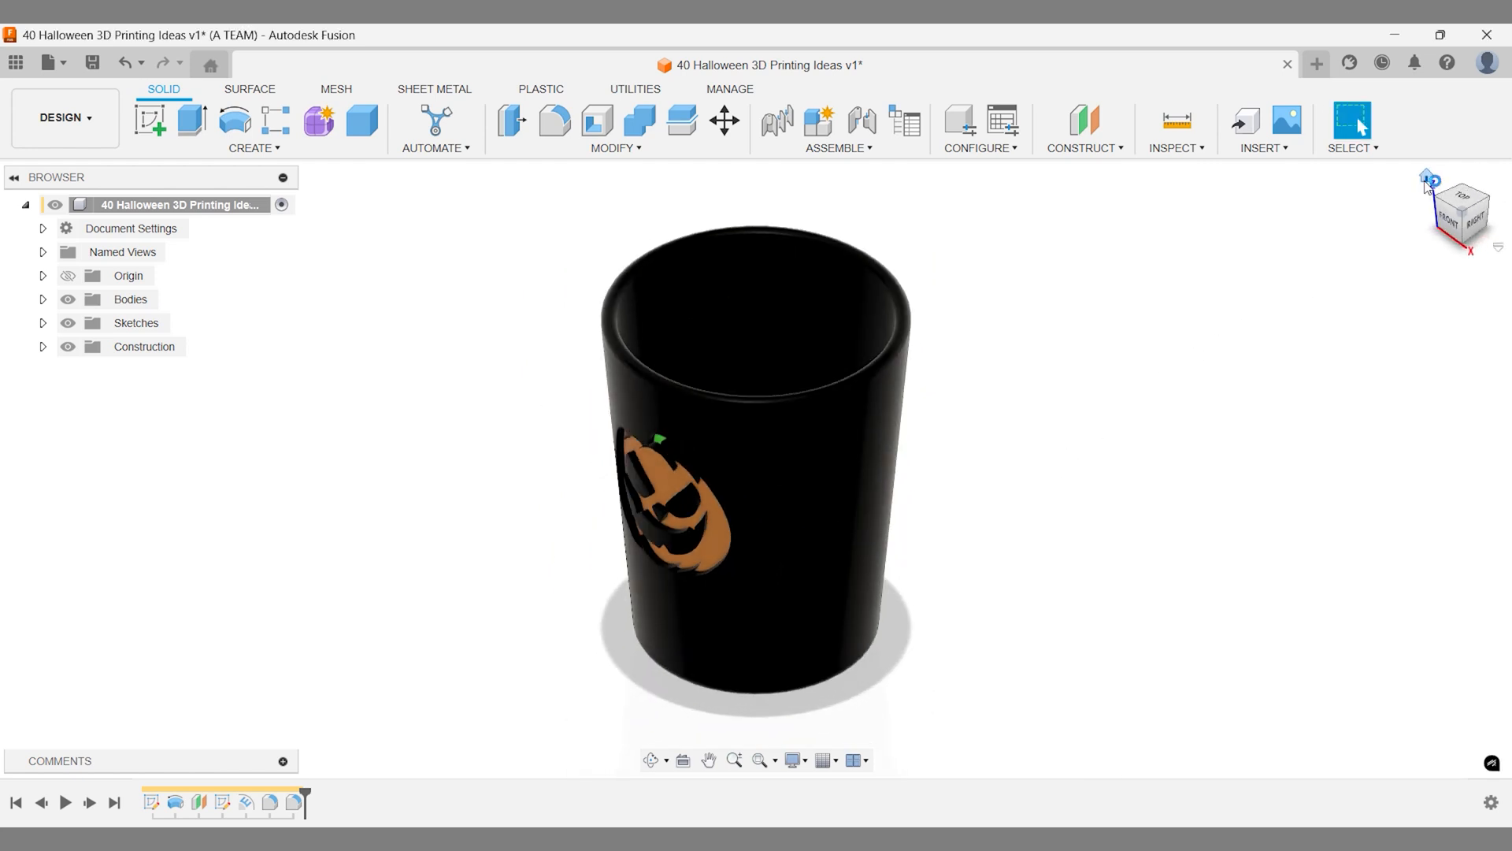
{"action": "left_click", "coordinate": [1447, 219]}
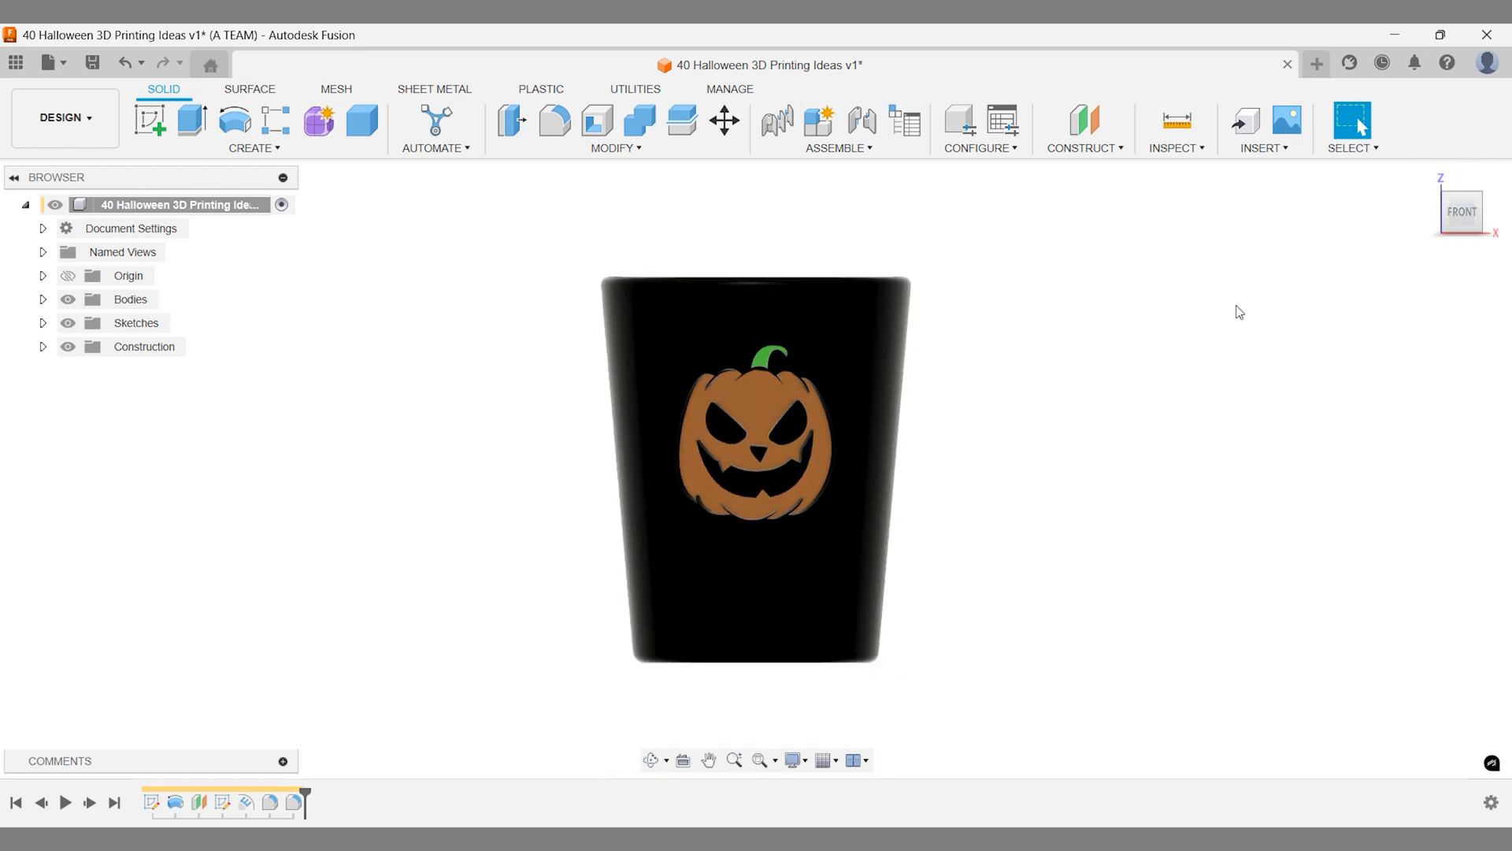
{"action": "right_click", "coordinate": [1190, 336]}
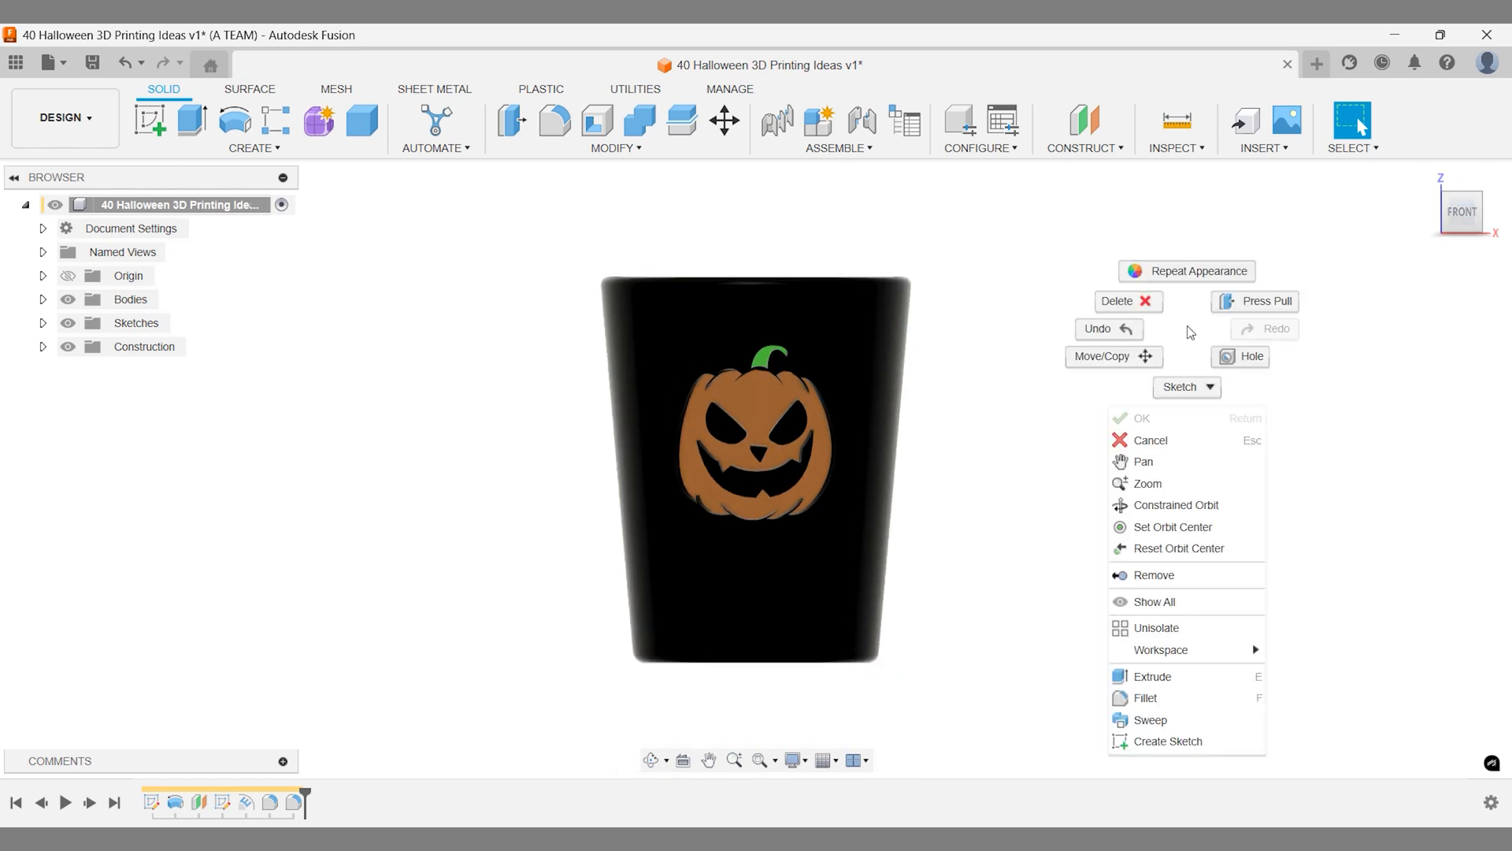
{"action": "left_click", "coordinate": [1182, 273]}
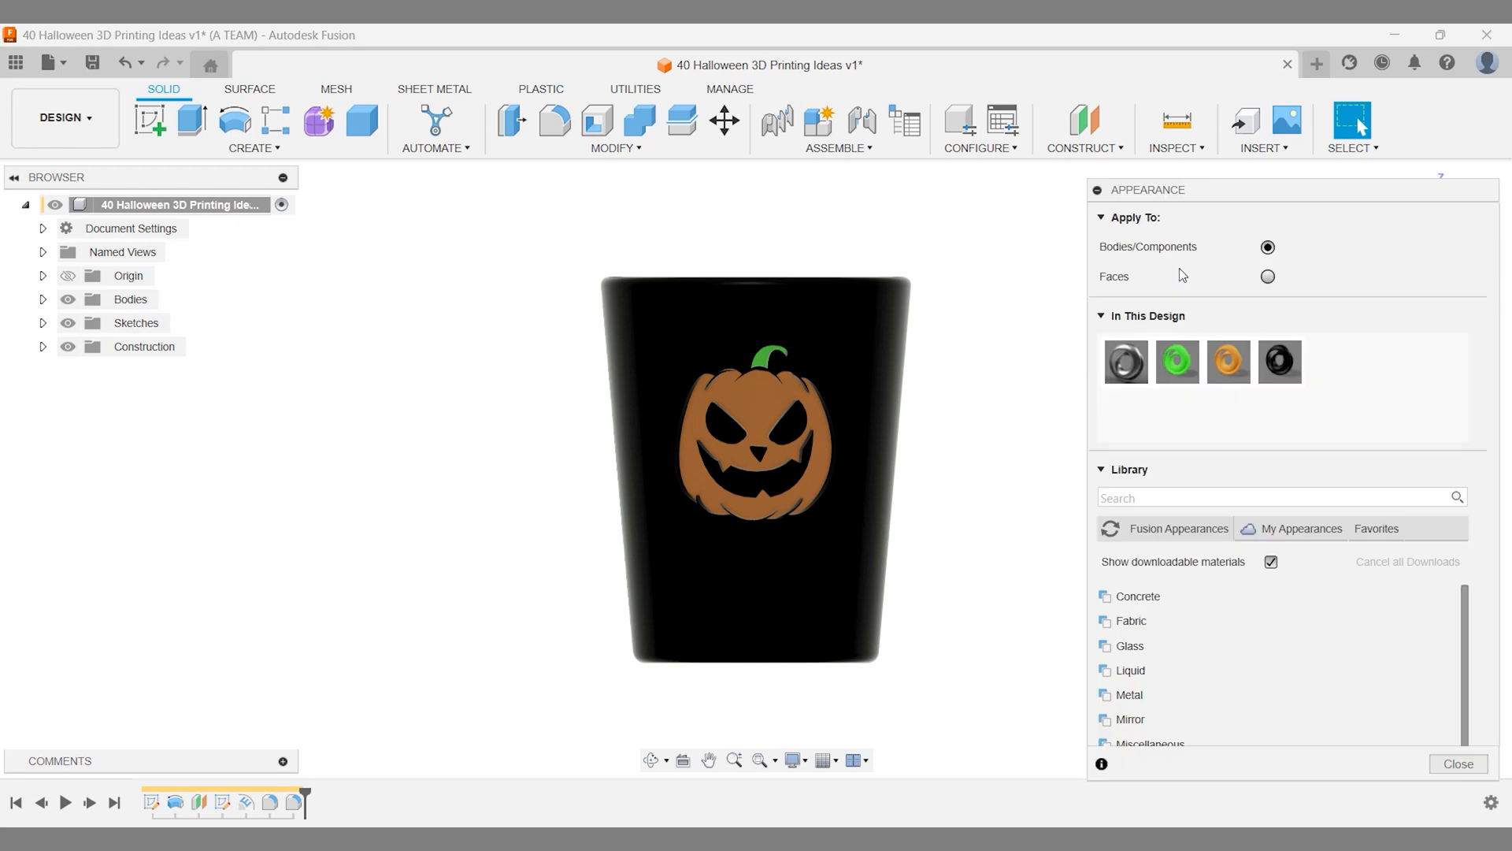
{"action": "right_click", "coordinate": [1210, 371]}
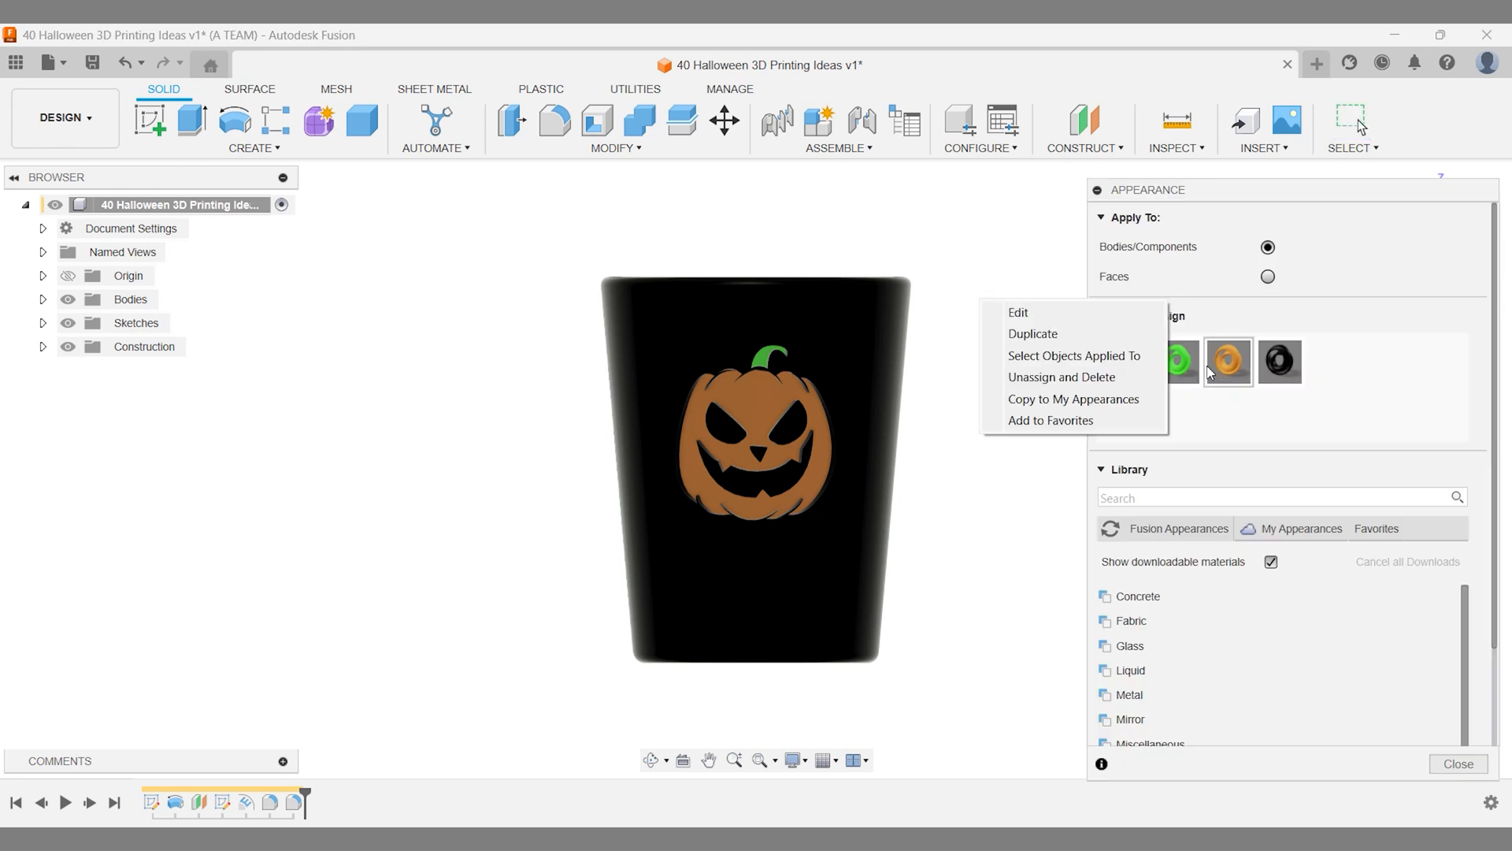
{"action": "left_click", "coordinate": [1121, 316]}
{"action": "mouse_move", "coordinate": [879, 310]}
{"action": "left_mouse_down"}
{"action": "mouse_move", "coordinate": [856, 292]}
{"action": "mouse_move", "coordinate": [900, 295]}
{"action": "mouse_move", "coordinate": [869, 295]}
{"action": "left_mouse_up"}
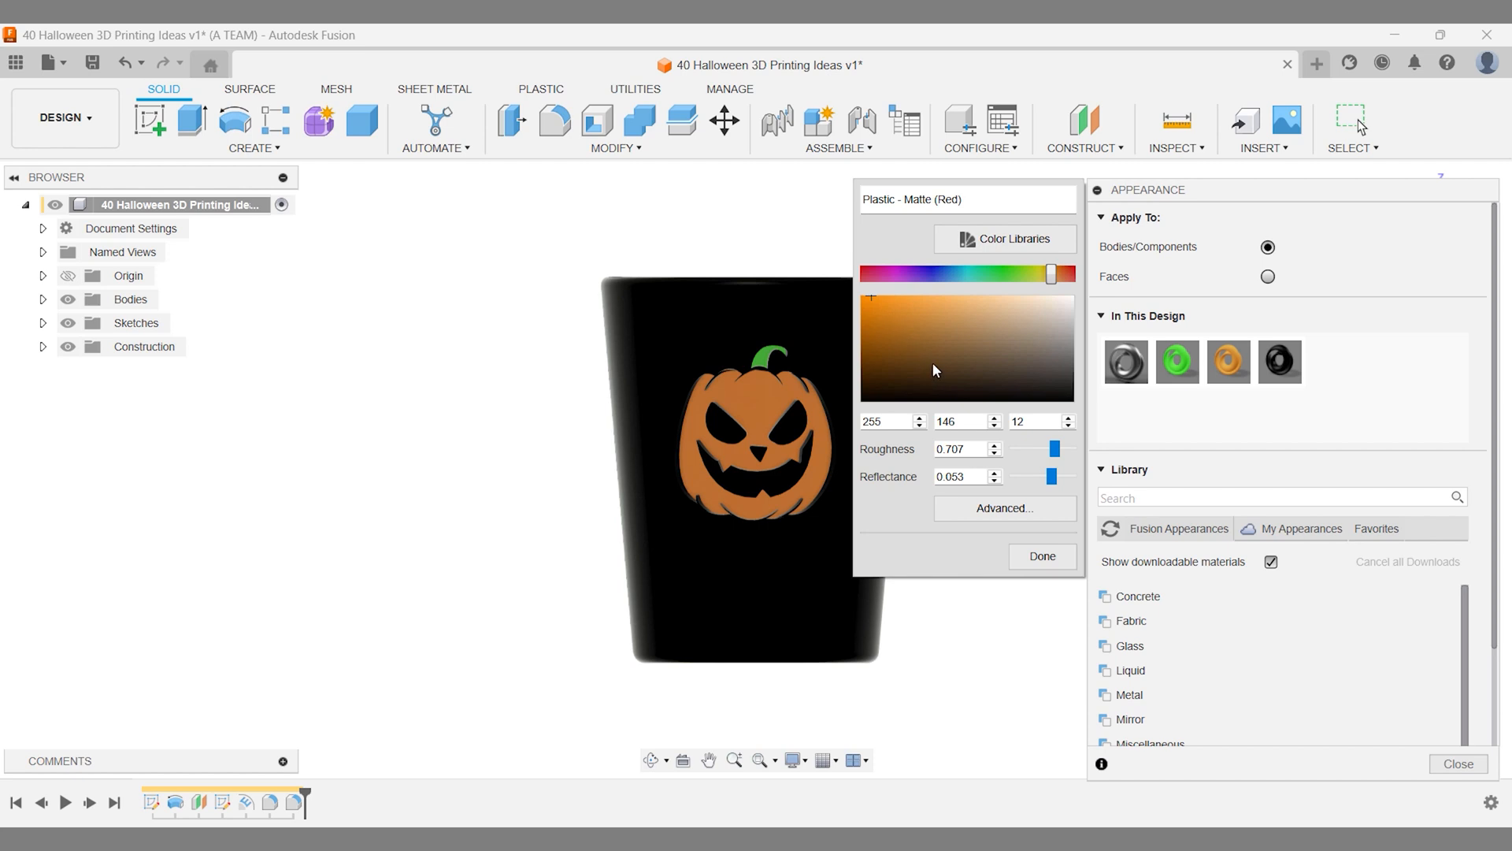
{"action": "left_click", "coordinate": [1040, 557]}
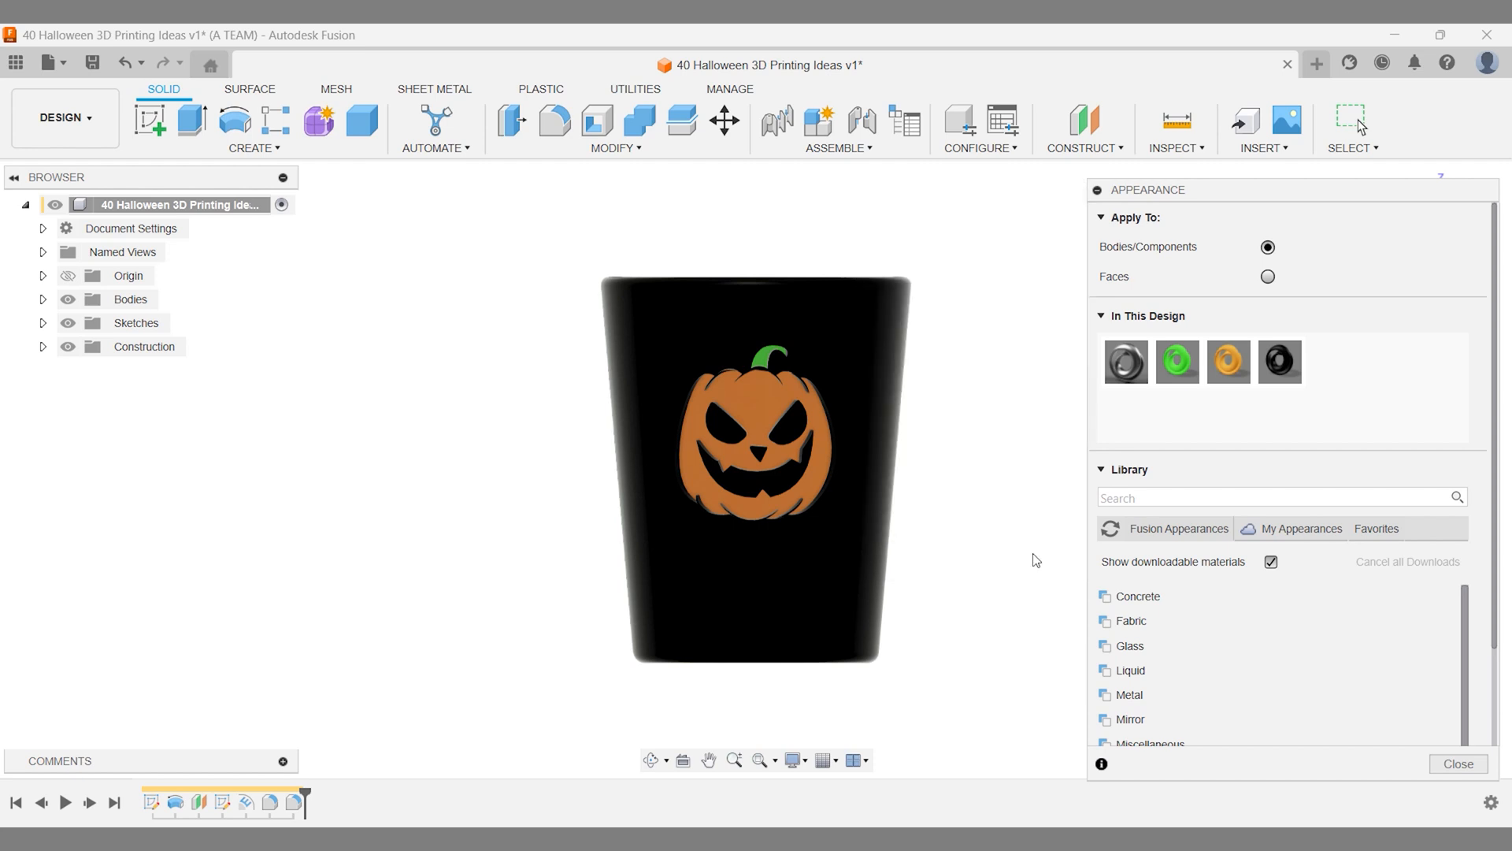
{"action": "left_click", "coordinate": [1458, 763]}
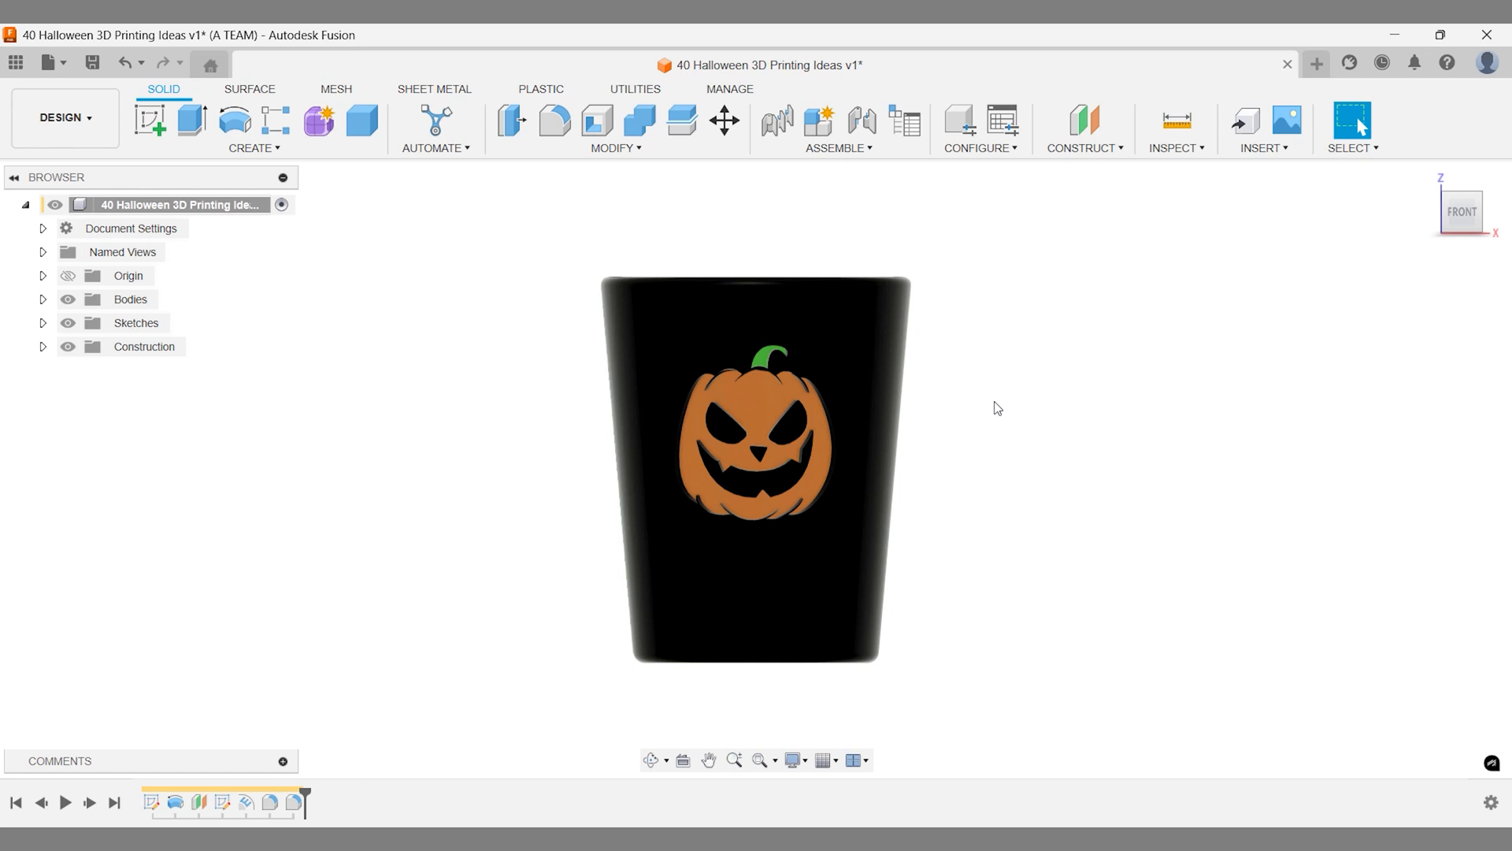
- Switch to the Render workspace, frame the cup with the pumpkin facing forward, and start an in-canvas render
{"action": "scroll", "coordinate": [997, 408], "scroll_direction": "up", "scroll_amount": 5}
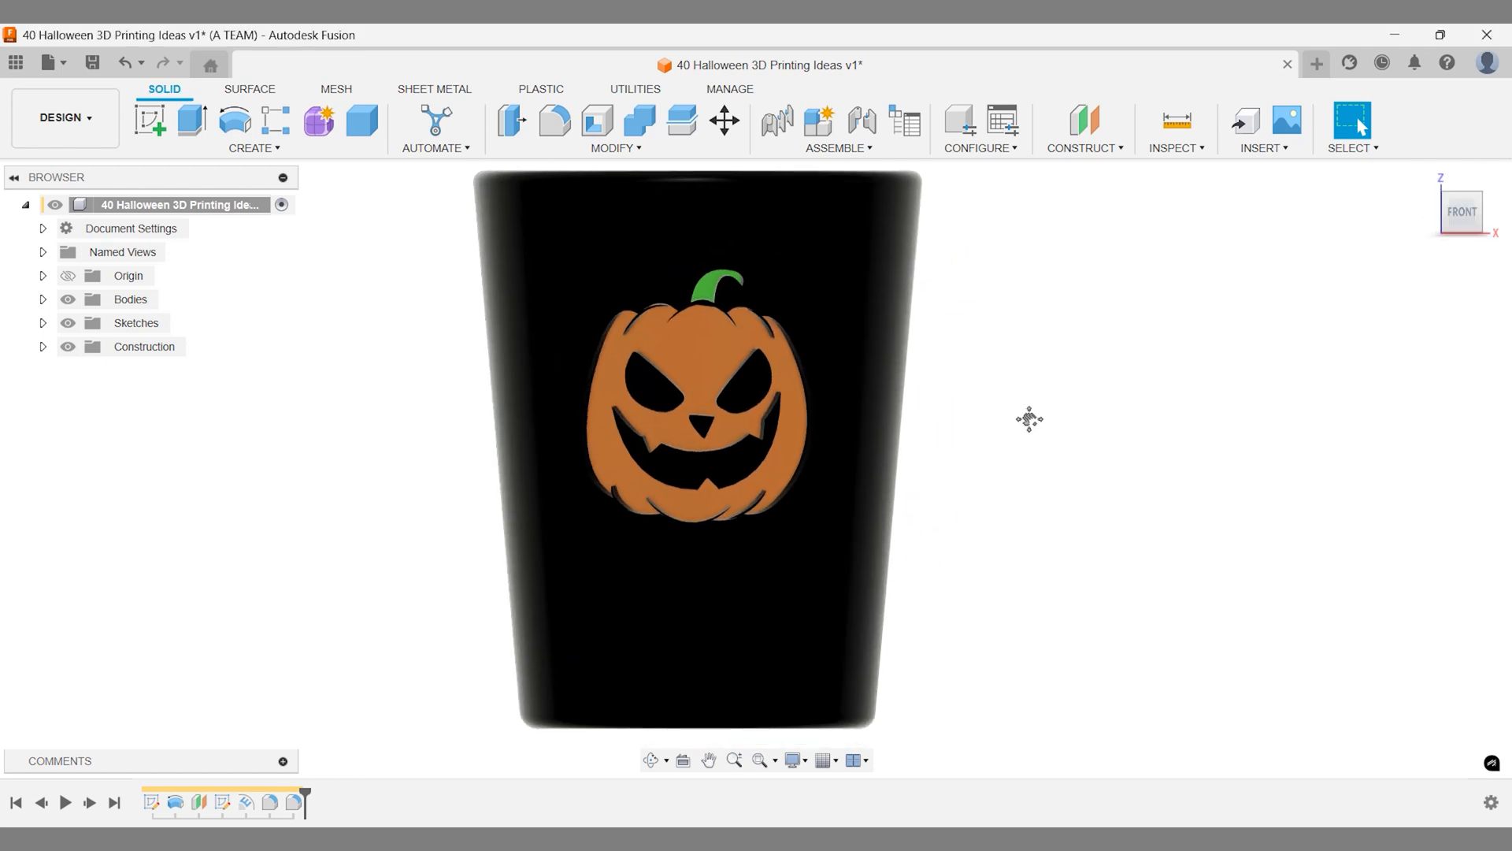
{"action": "middle_click_drag", "start_coordinate": [1030, 419], "coordinate": [1022, 426]}
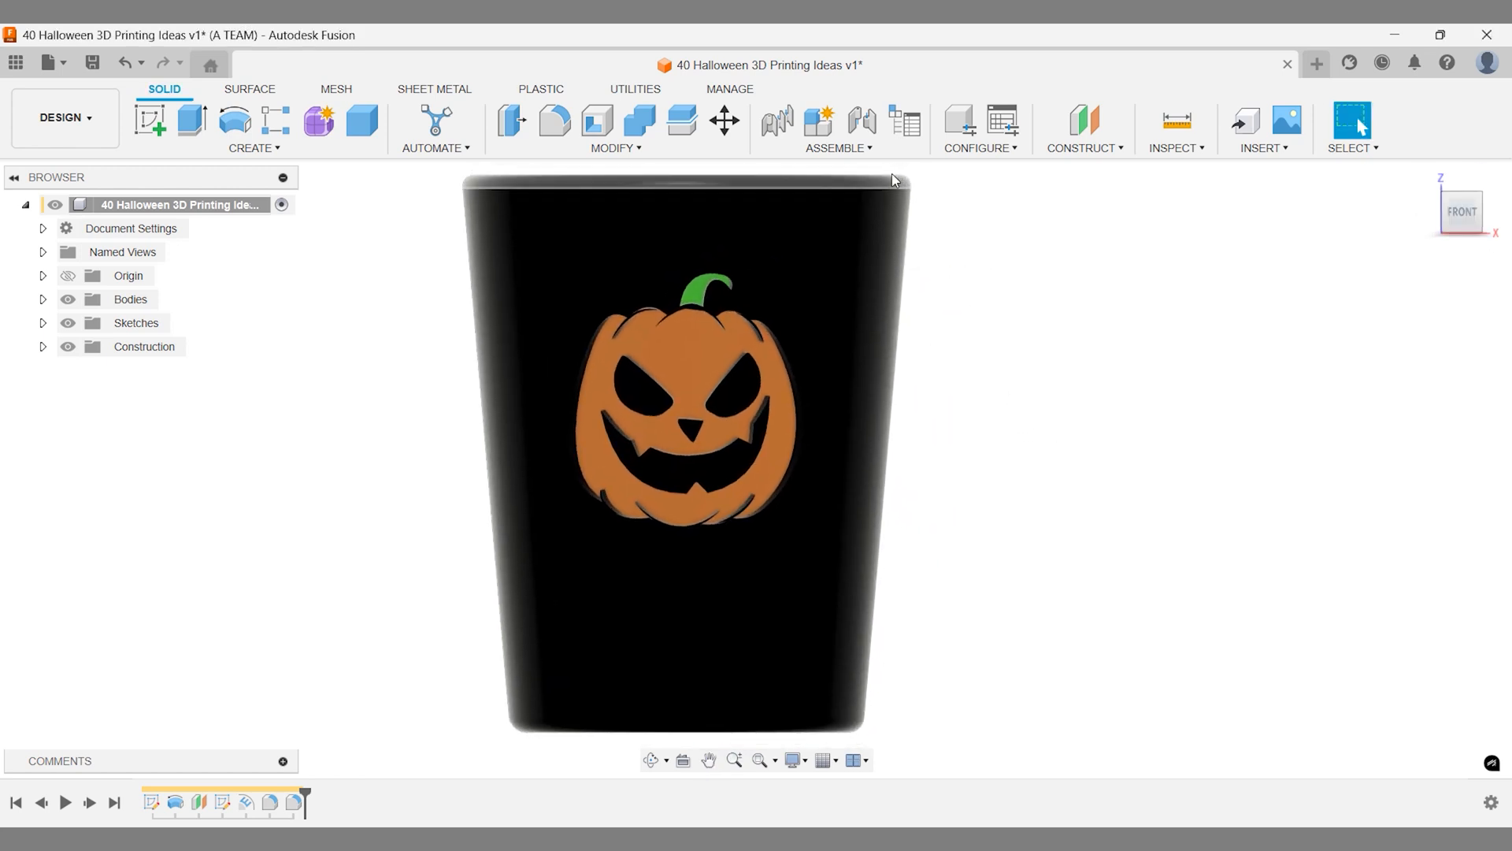
{"action": "left_click", "coordinate": [88, 118]}
{"action": "left_click", "coordinate": [49, 236]}
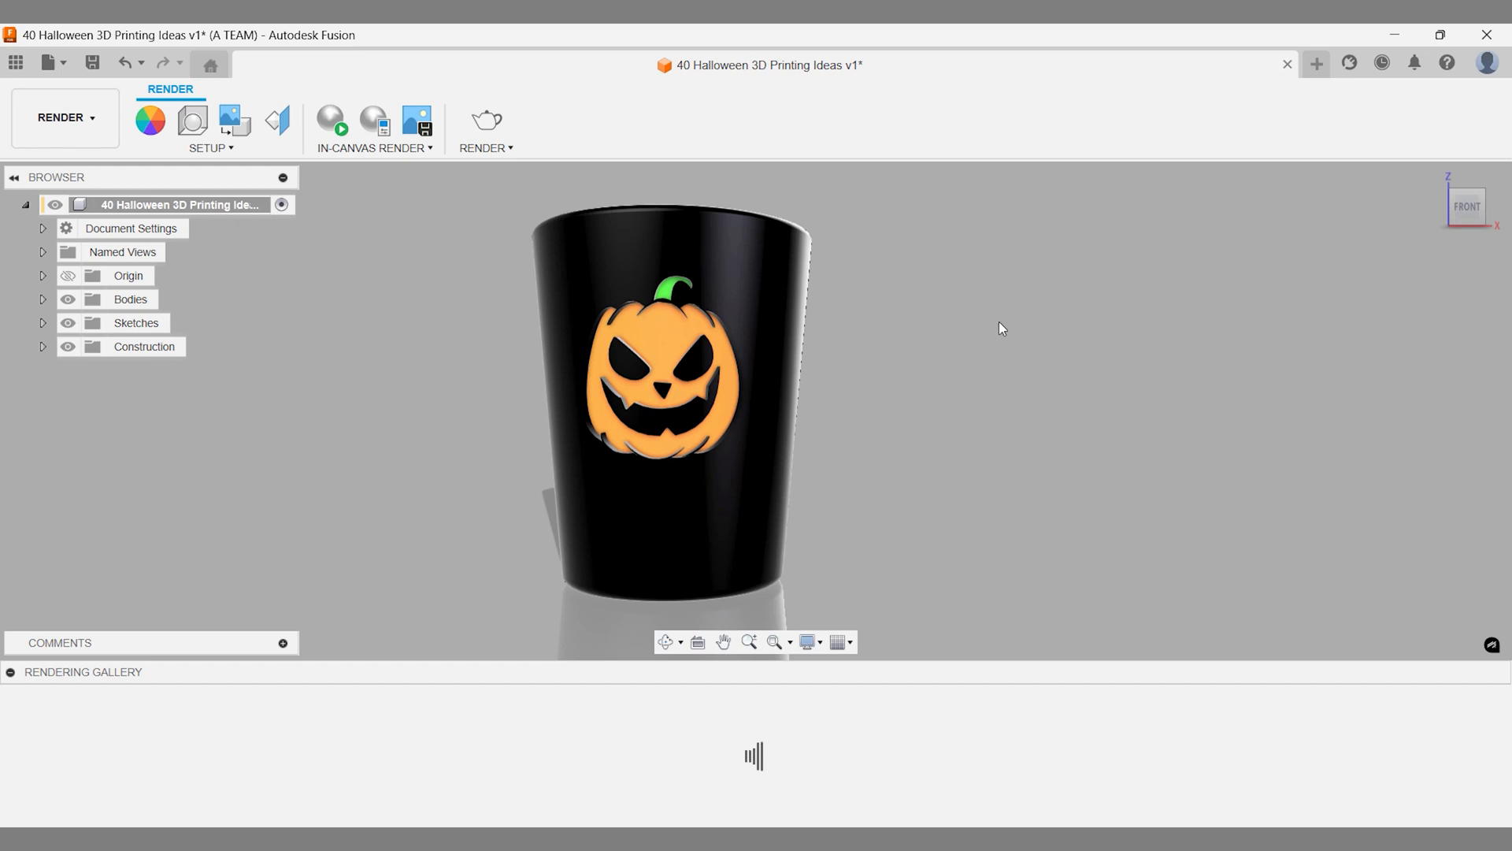
{"action": "middle_click_drag", "start_coordinate": [893, 407], "coordinate": [933, 408]}
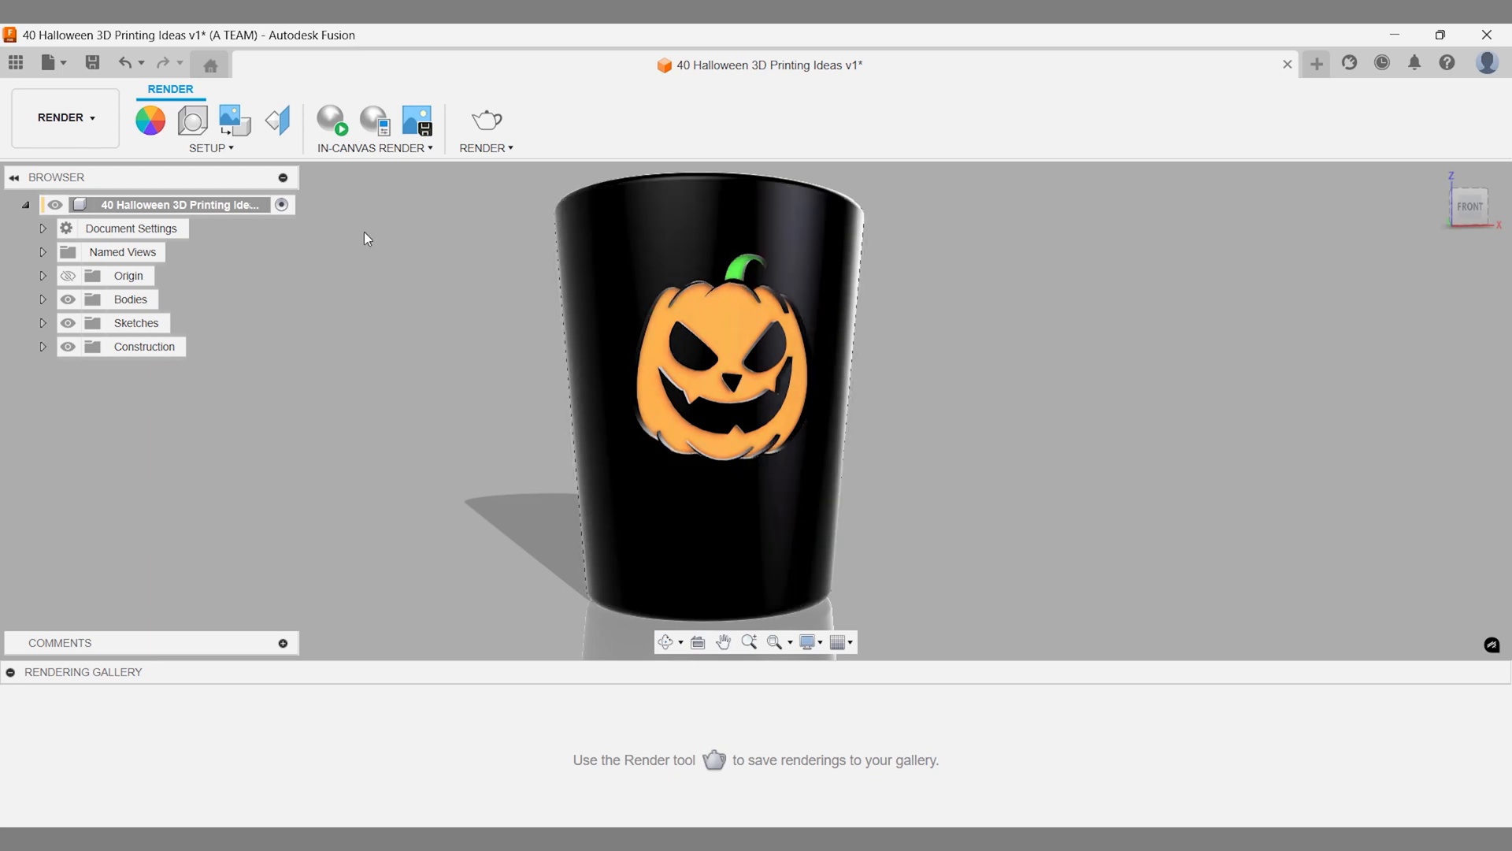
{"action": "left_click", "coordinate": [331, 121]}
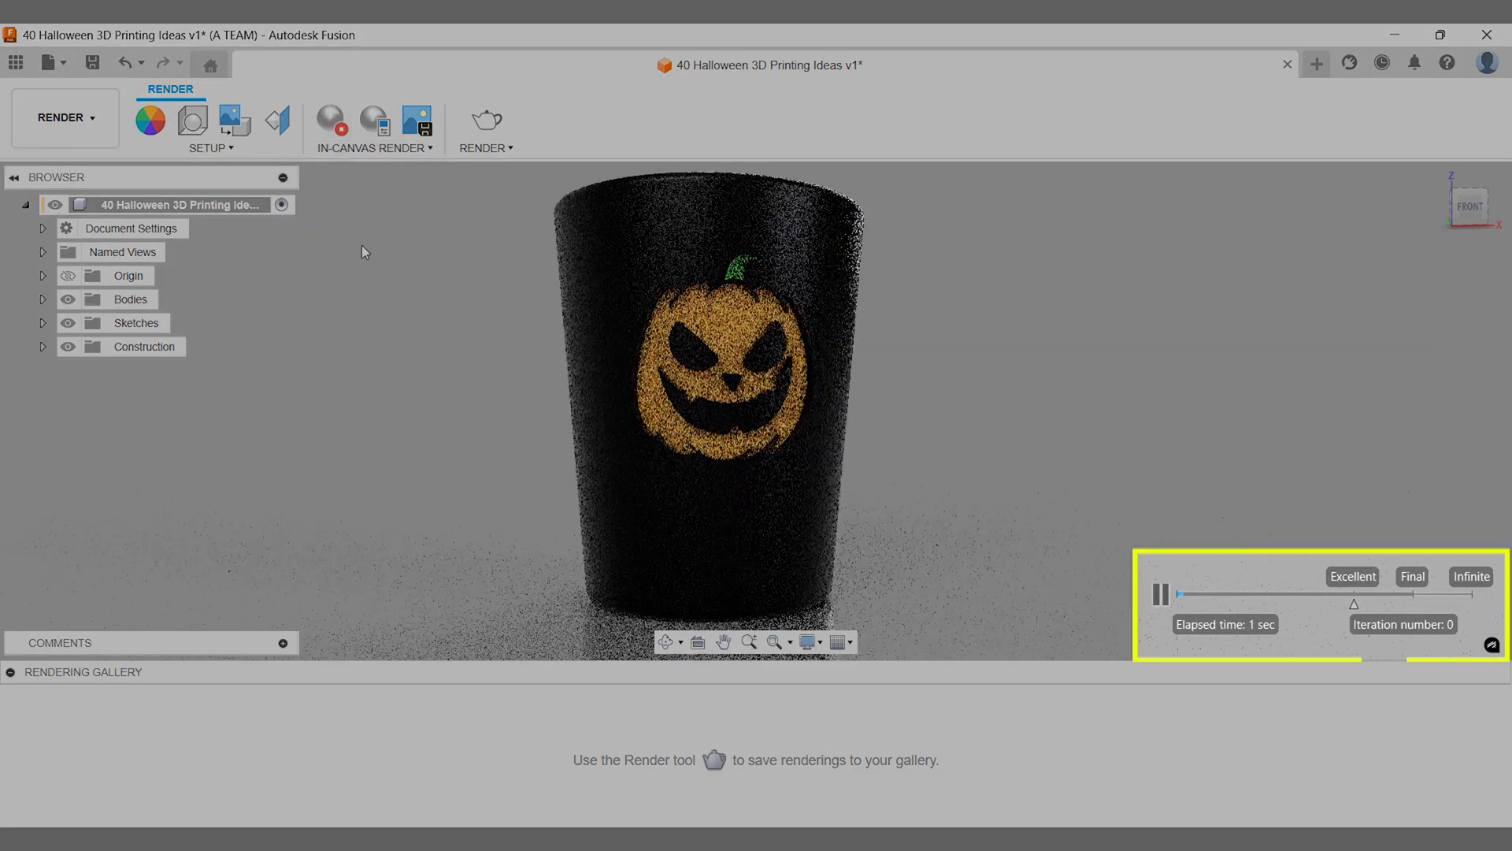